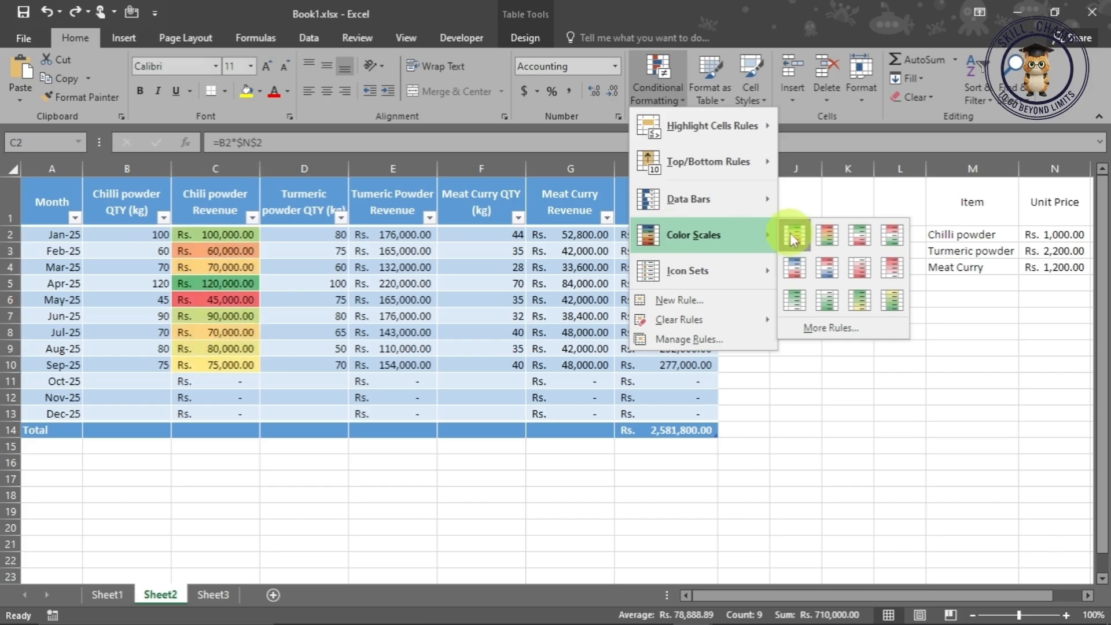
Apply the green-yellow-red color scale to the Chili powder and Tumeric Powder revenue cells, then select the Meat Curry revenue cells G2:G13.
left_click(792, 236)
left_click(793, 236)
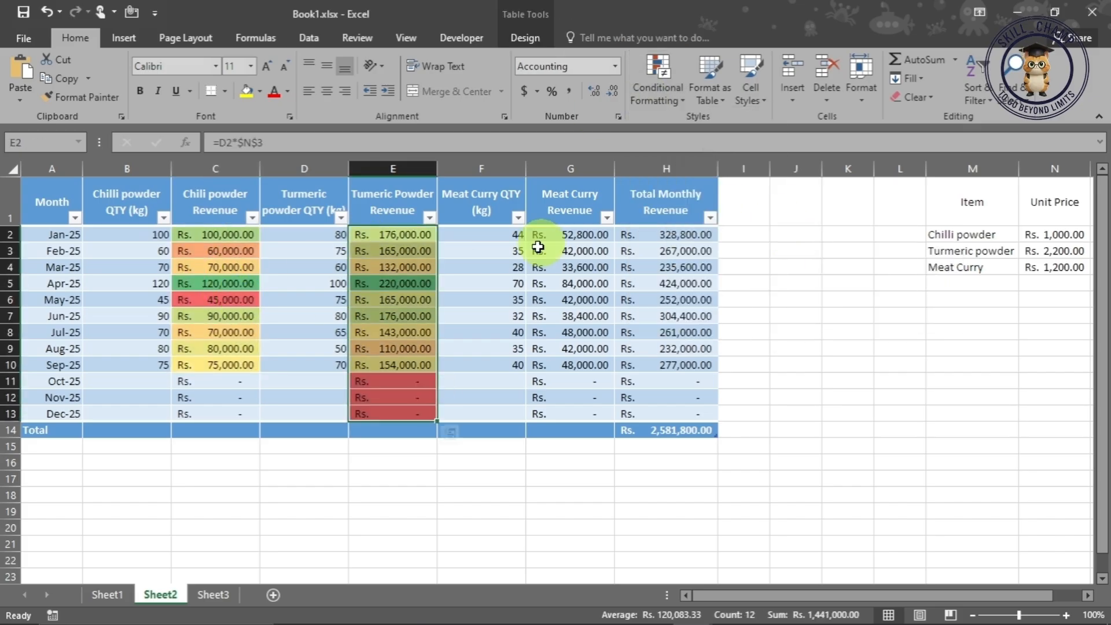
left_click_drag(546, 235, 570, 402)
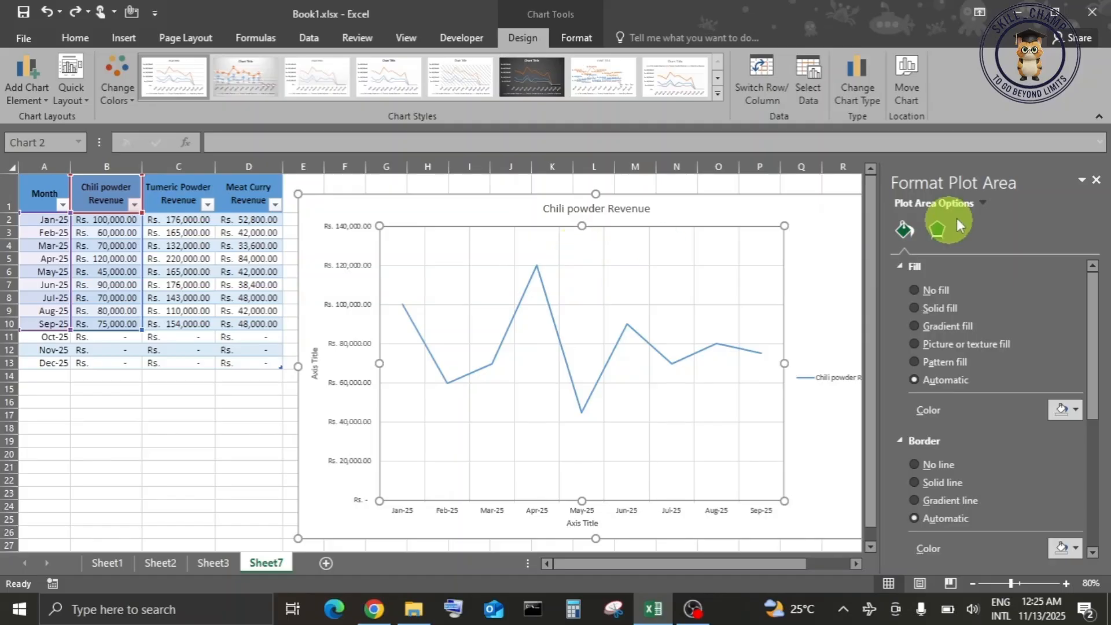
Apply a light green gradient fill to the background of the Chili powder Revenue line chart.
left_click(576, 38)
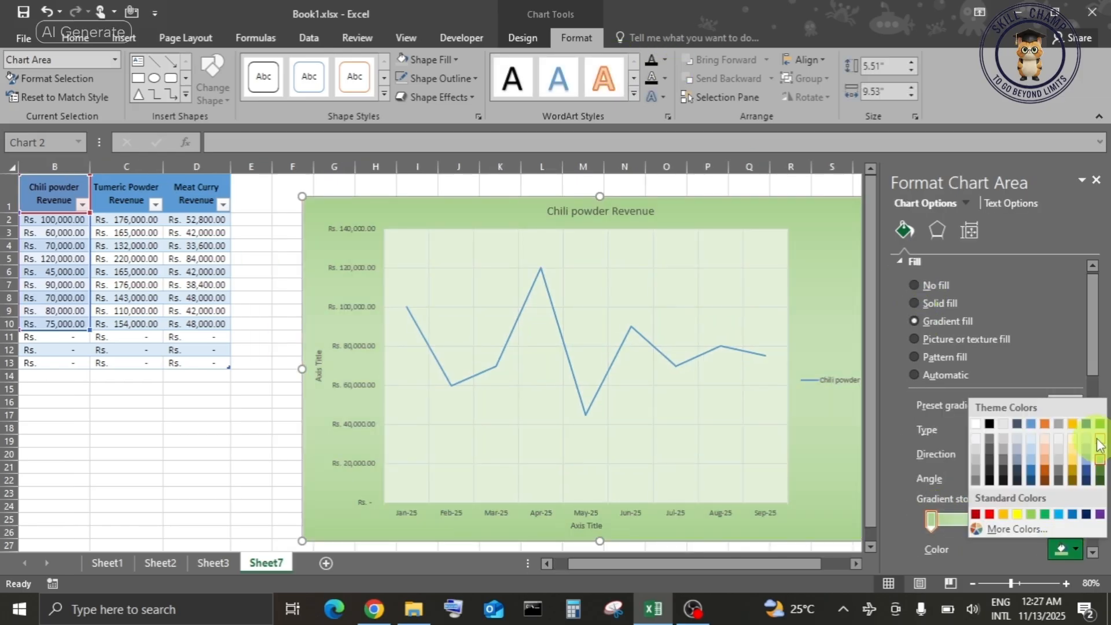
left_click(1067, 538)
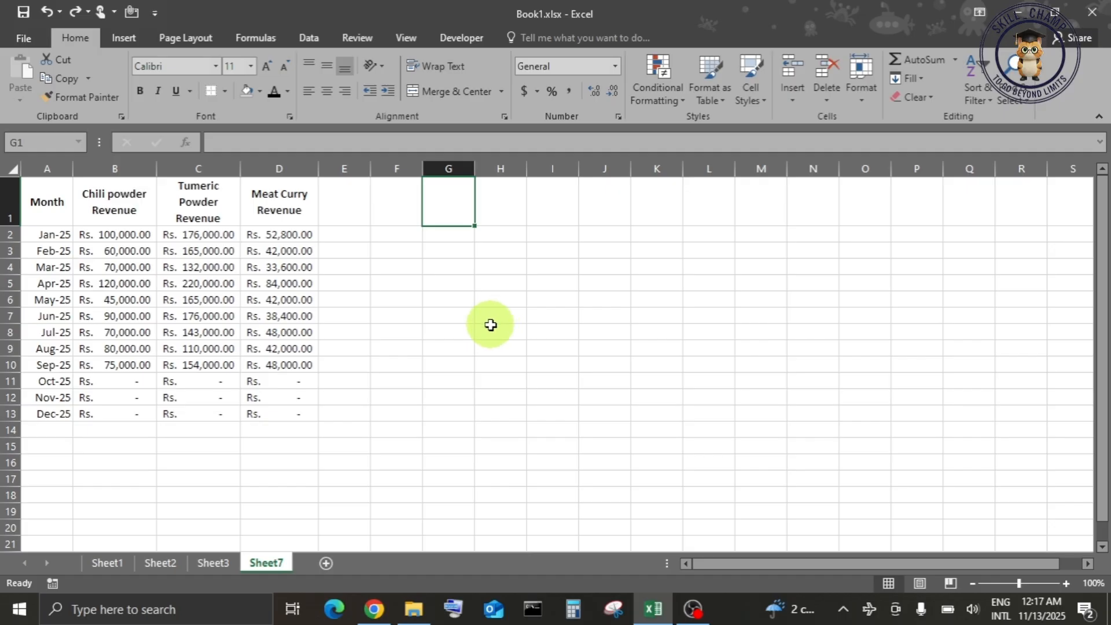
Convert the monthly revenue data in A1:D13 into a table with headers.
left_click(193, 301)
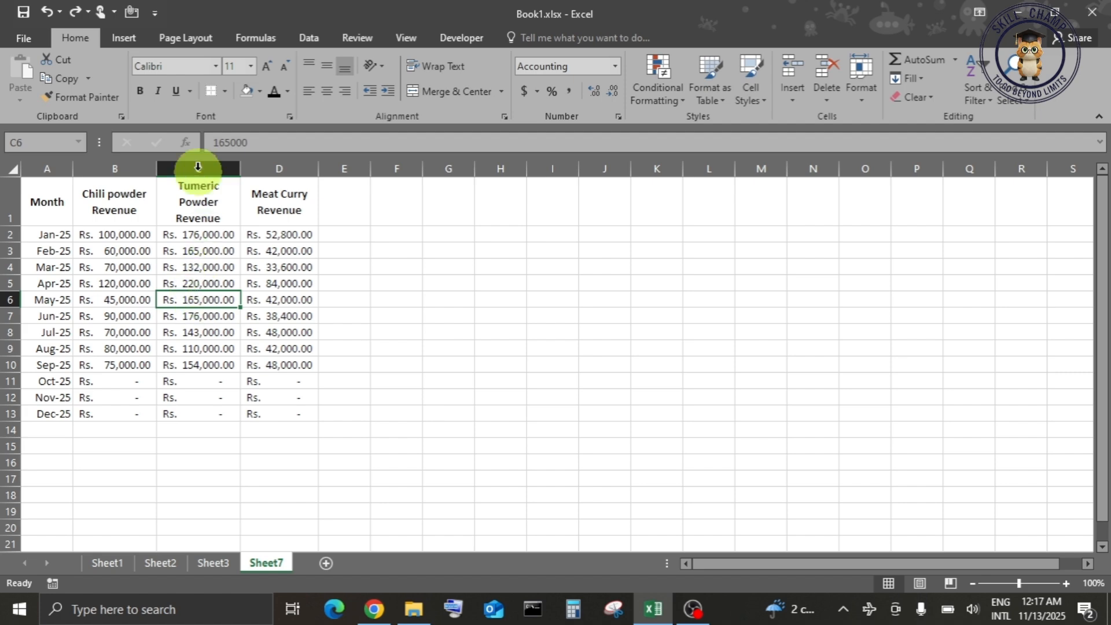
left_click(128, 40)
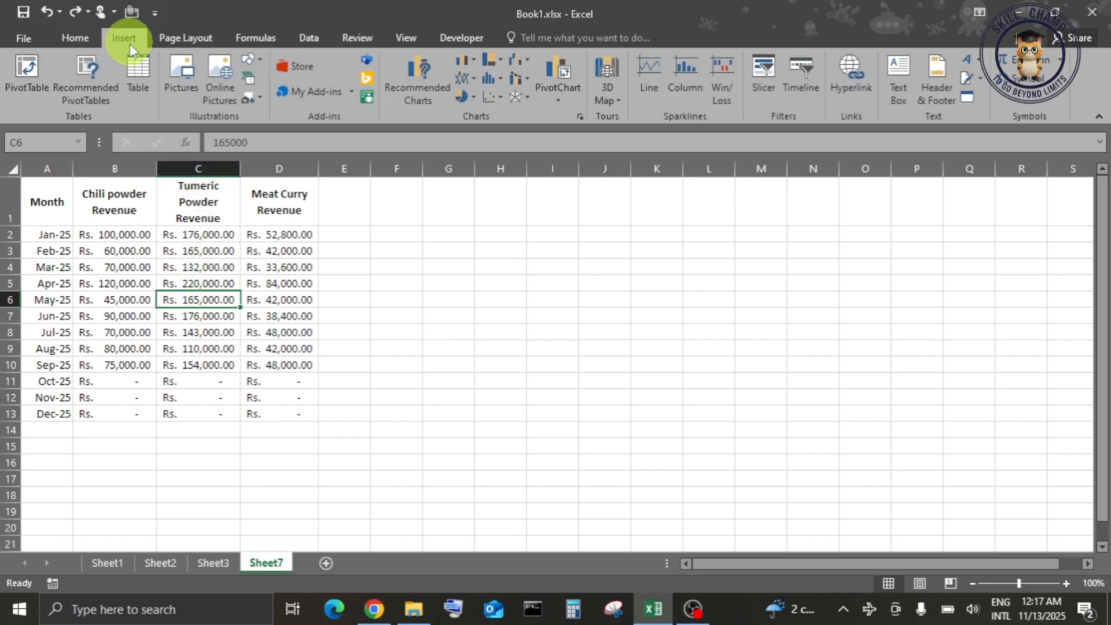
left_click(137, 74)
left_click(269, 230)
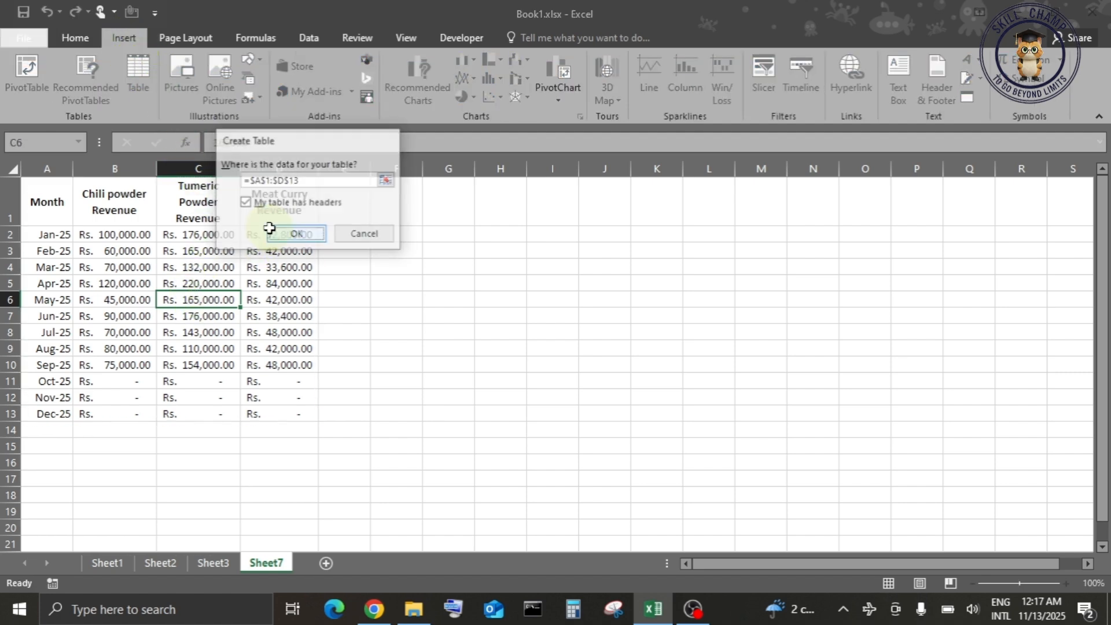
Narrow columns A to D of the revenue table, making the Month column narrower still.
left_click_drag(49, 169, 444, 160)
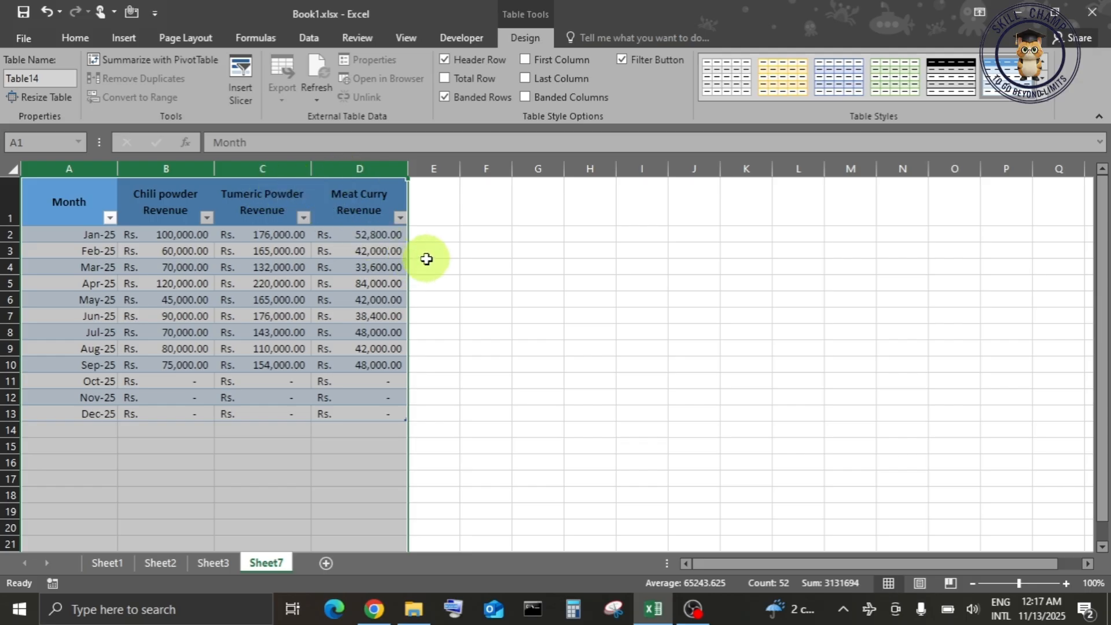
left_click_drag(407, 168, 338, 166)
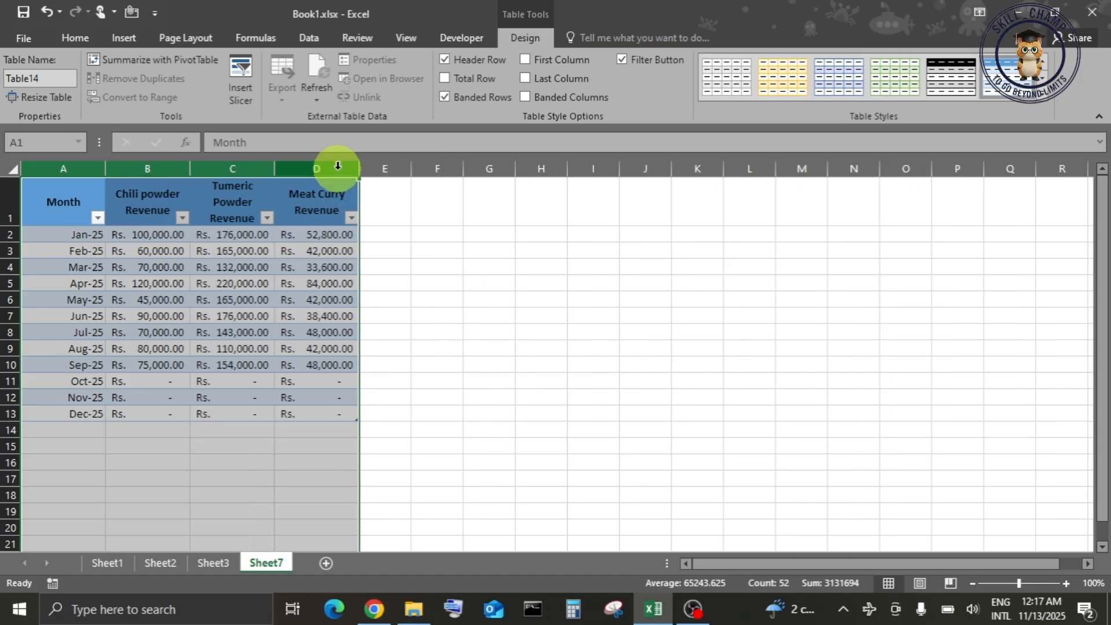
left_click(418, 251)
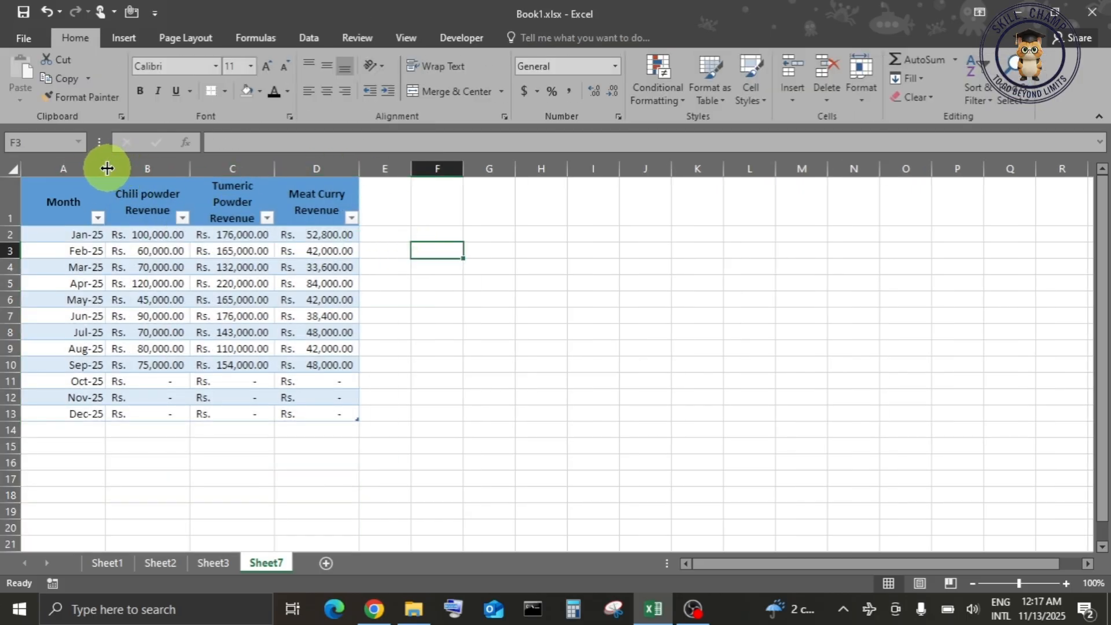
left_click_drag(107, 167, 86, 167)
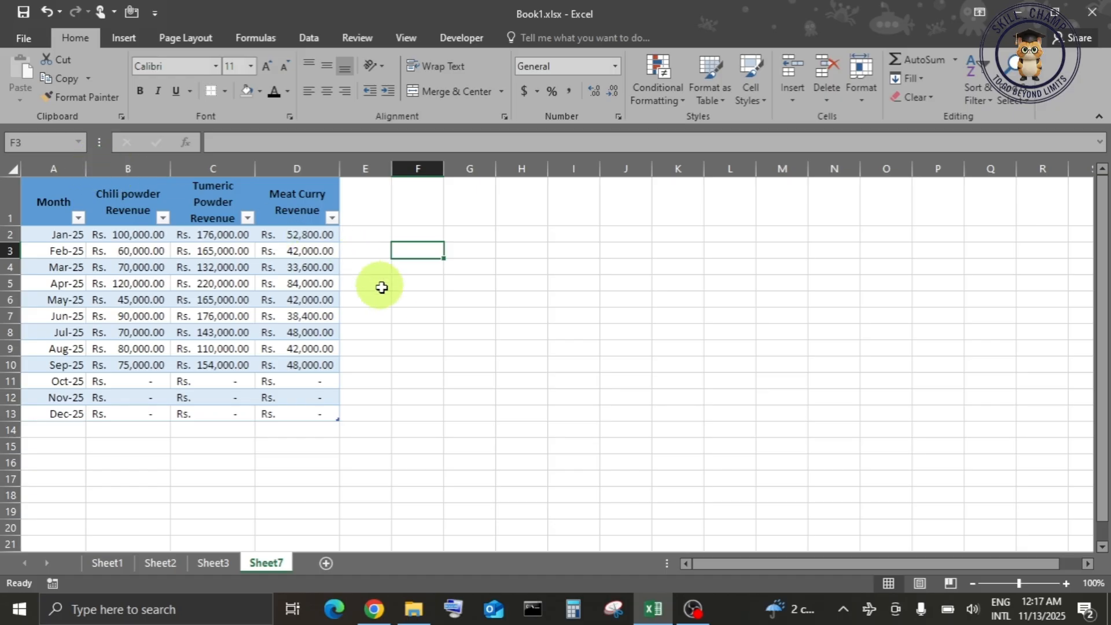
left_click(396, 313)
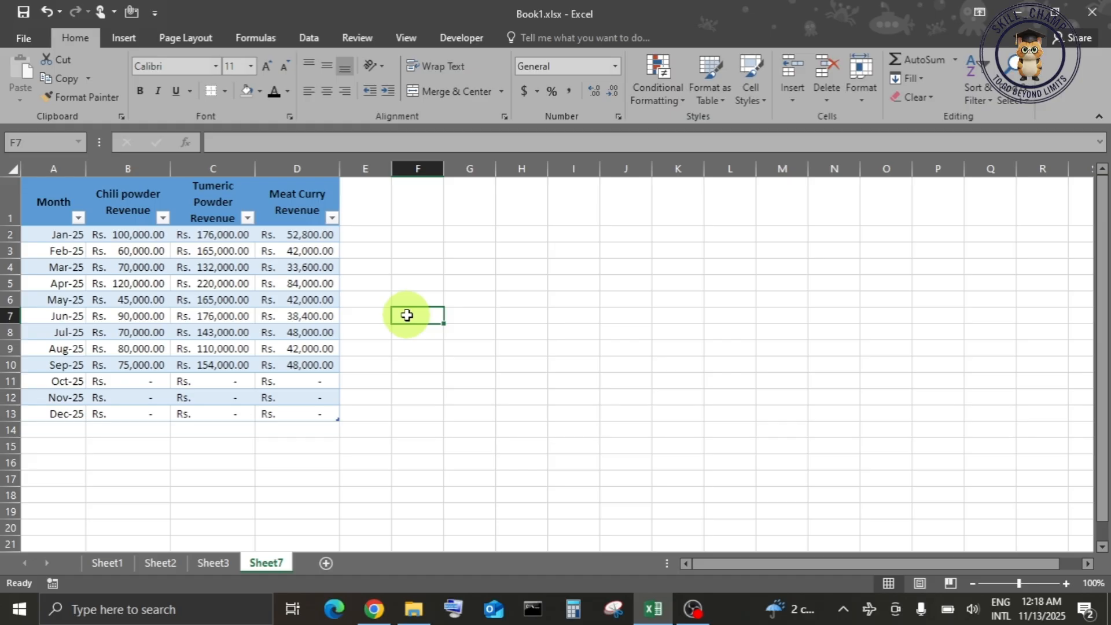
Compare the recommended chart types for the revenue table and insert the line chart of all three products.
left_click(192, 299)
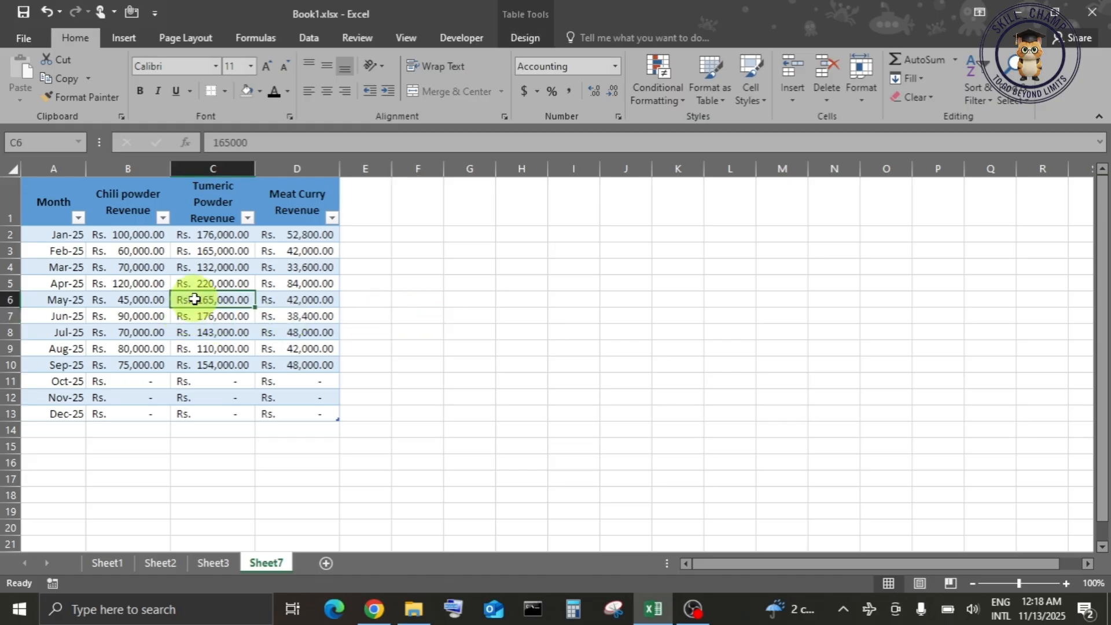
left_click(137, 40)
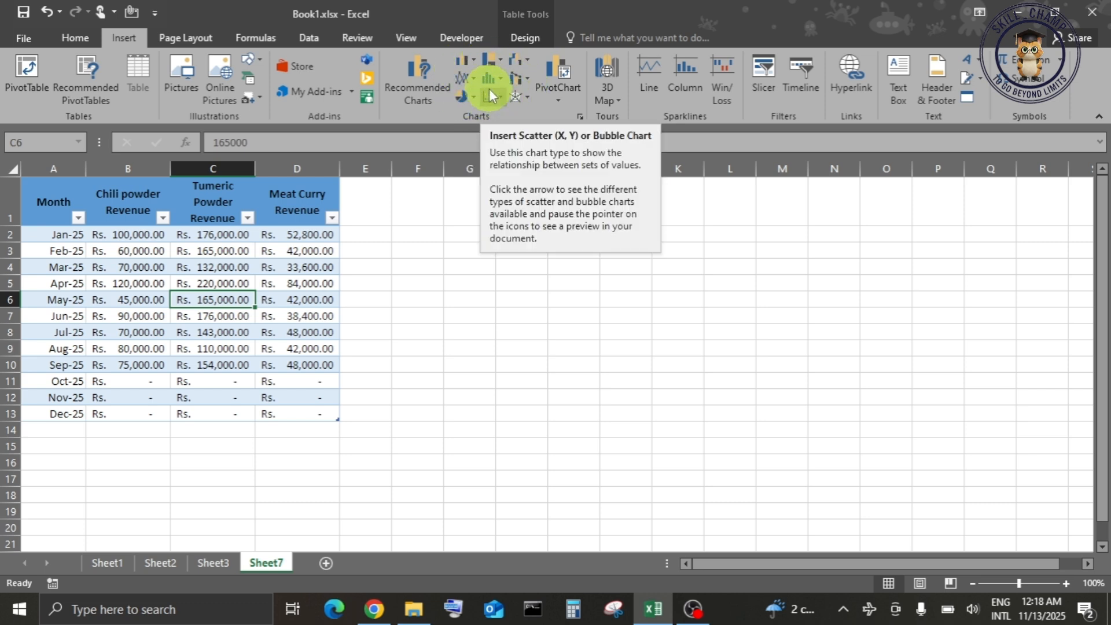
left_click(427, 74)
left_click(417, 234)
left_click(414, 298)
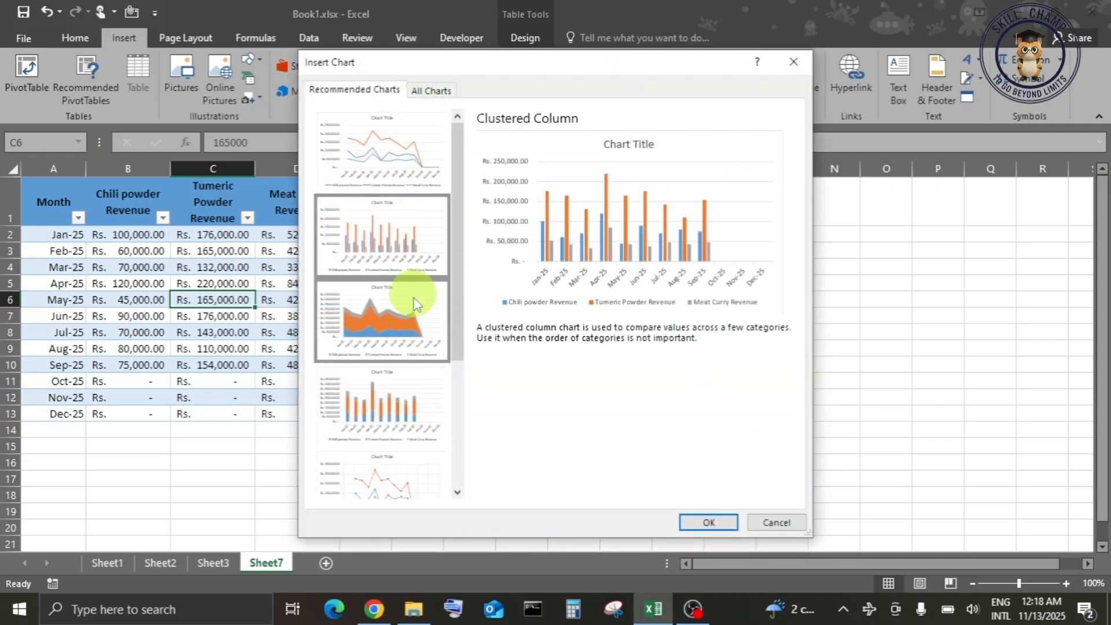
left_click(410, 382)
scroll(405, 358, "down", 3)
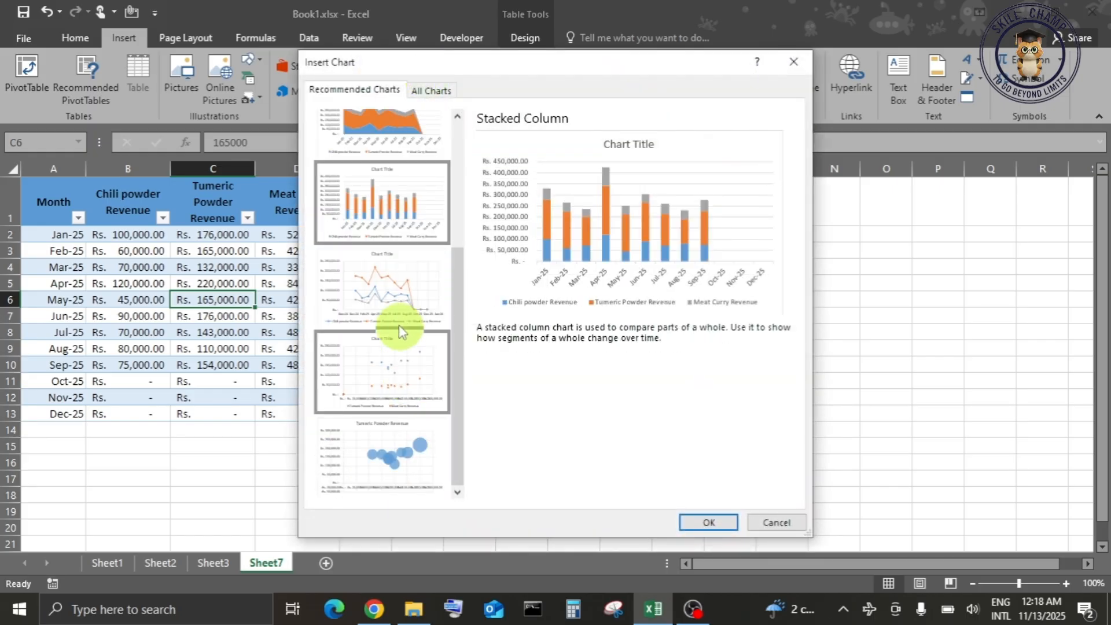
left_click(398, 324)
scroll(385, 324, "up", 3)
left_click(376, 228)
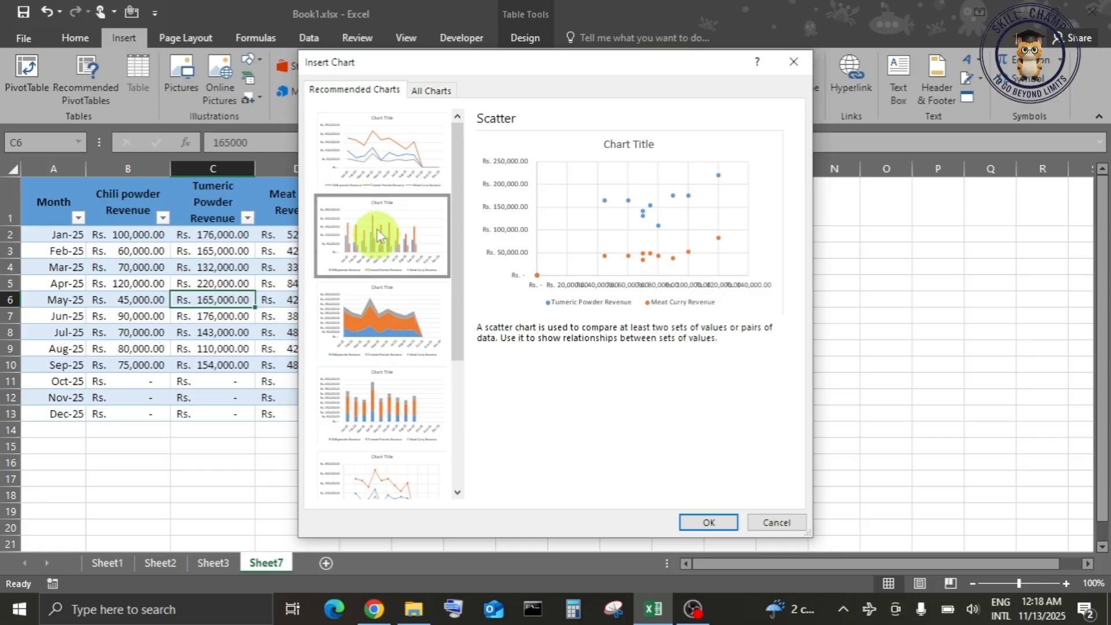
left_click(375, 177)
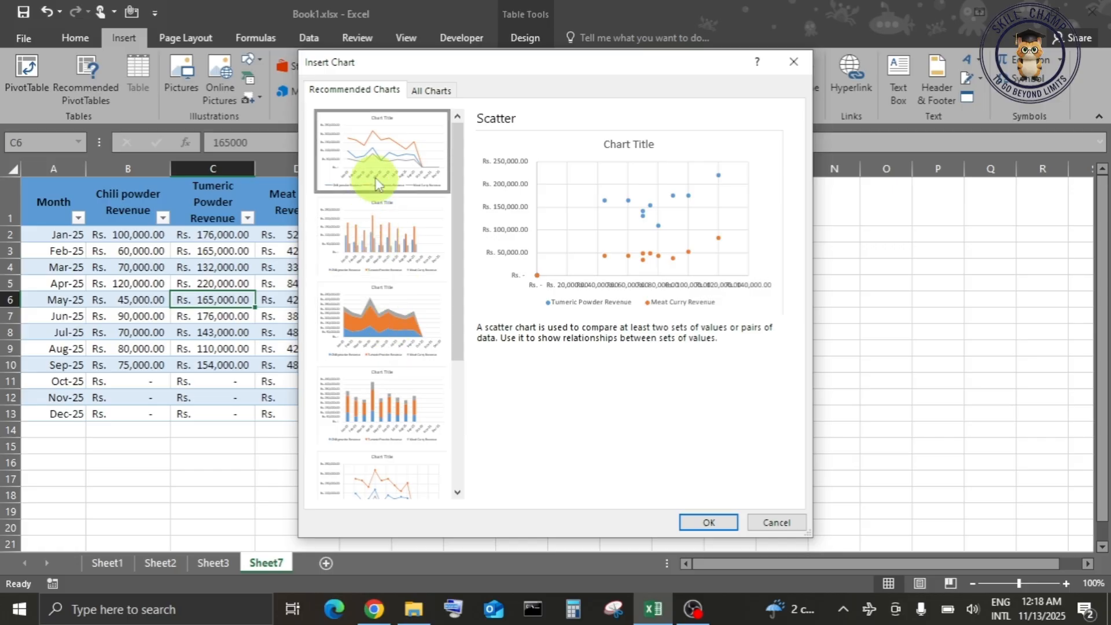
left_click(693, 522)
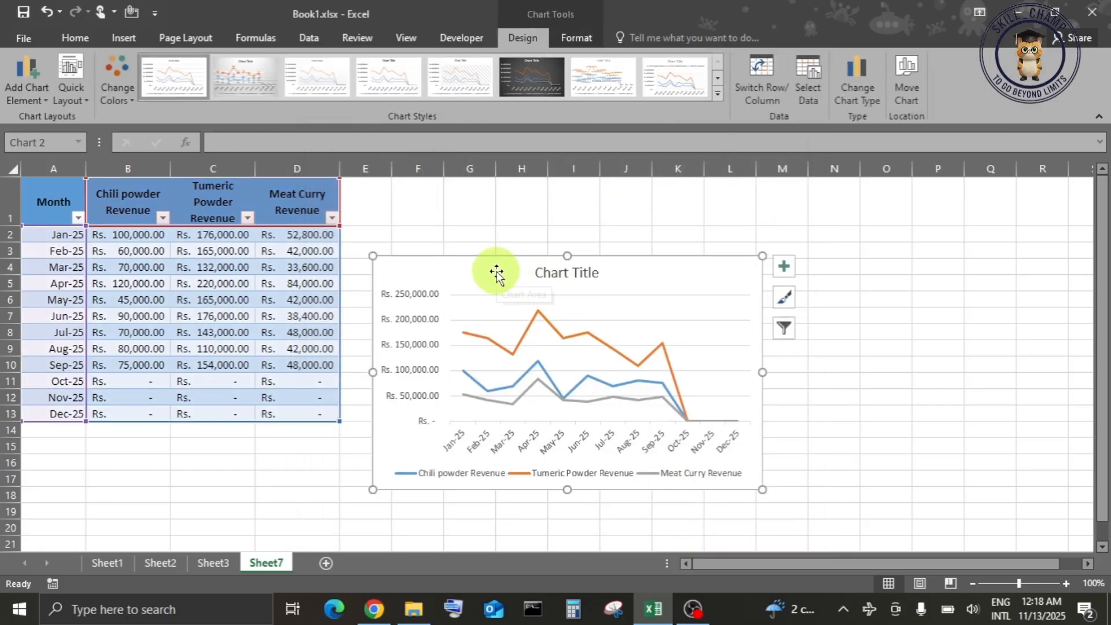
Move the line chart up beside the table's header row and enlarge it to about 5.5 by 9.5 inches.
left_click_drag(496, 272, 471, 209)
key("ctrl+z")
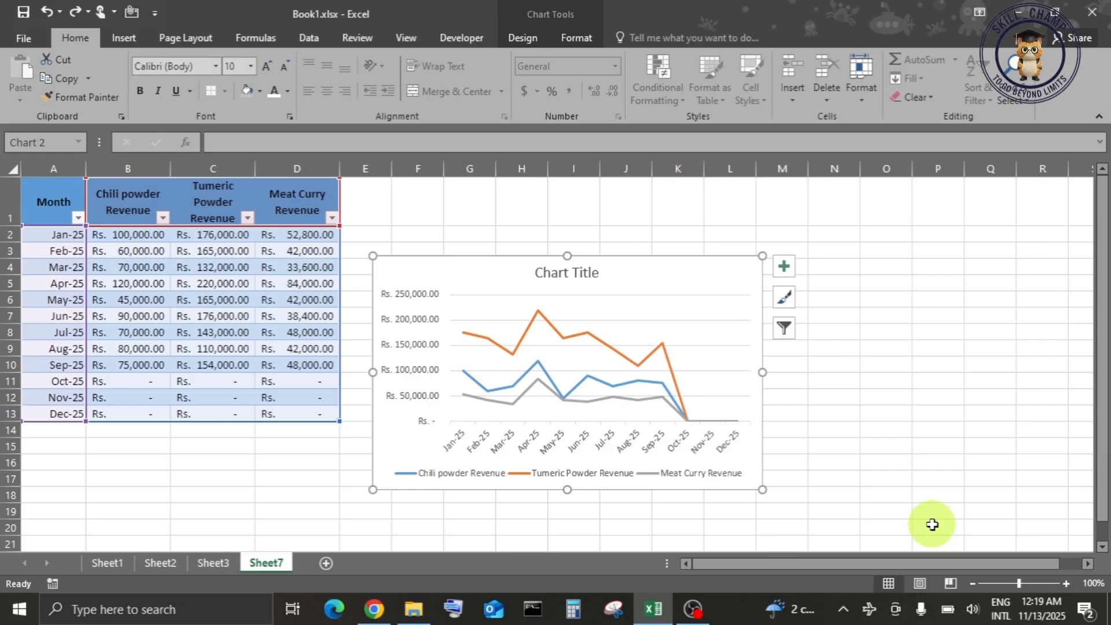
left_click(973, 584)
left_click(970, 584)
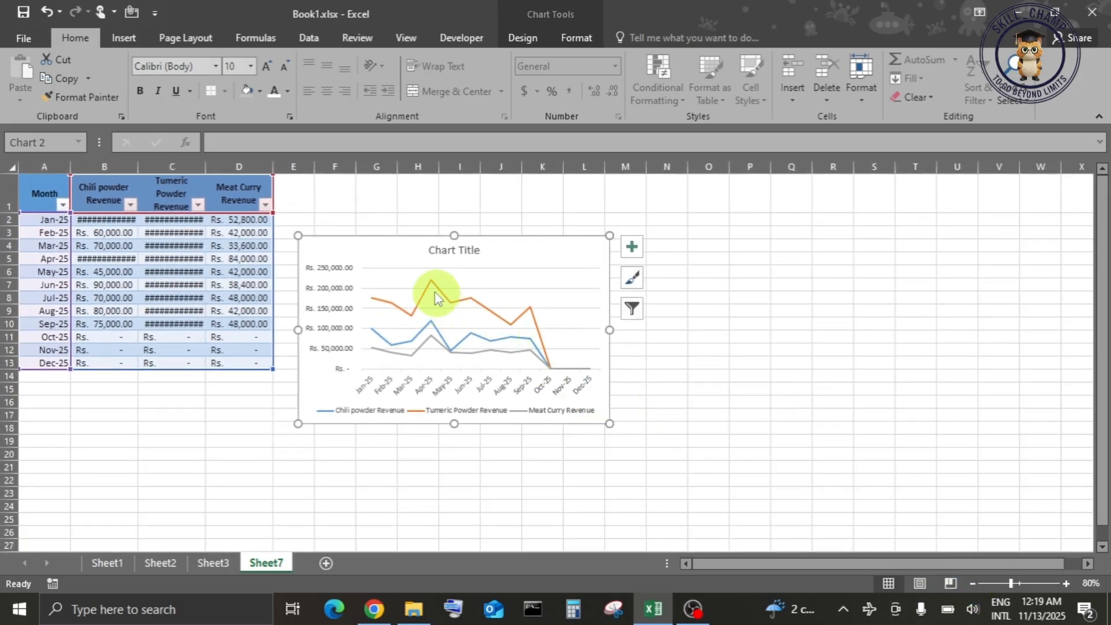
left_click_drag(435, 276, 425, 234)
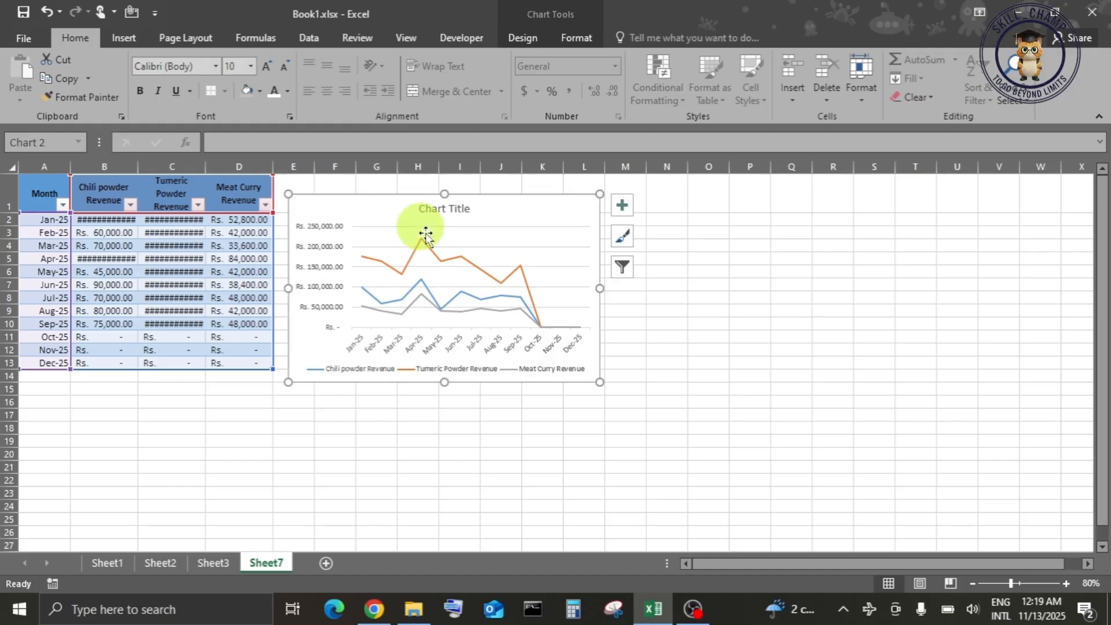
left_click_drag(599, 381, 881, 537)
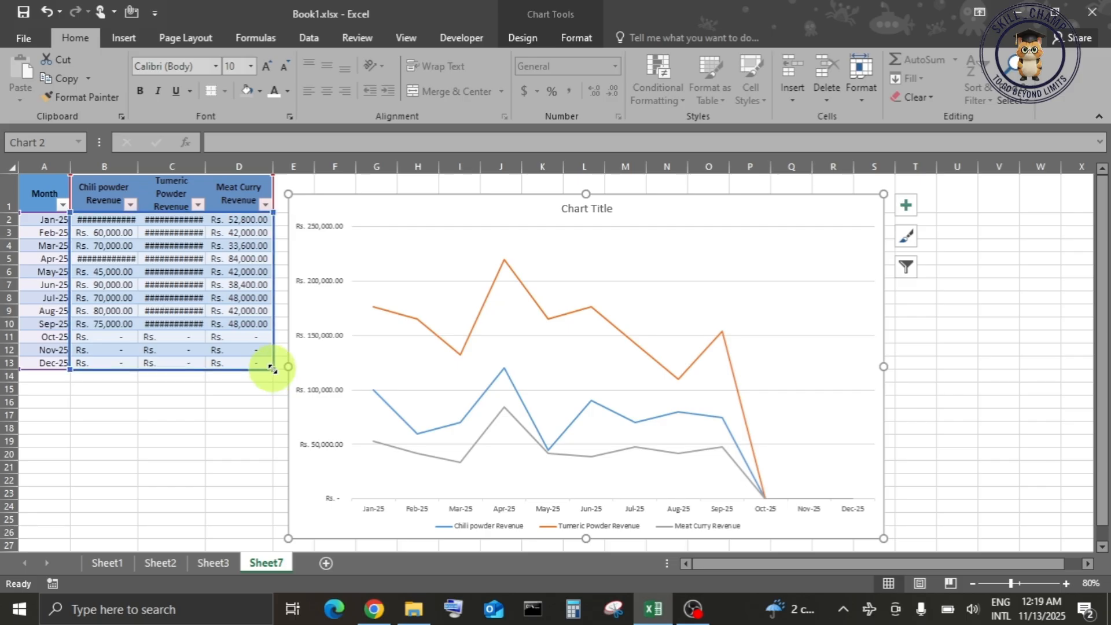
Limit the chart's data range to Chili powder Revenue for Jan-25 to Sep-25, and widen the revenue columns to fit their values.
left_click_drag(271, 368, 143, 327)
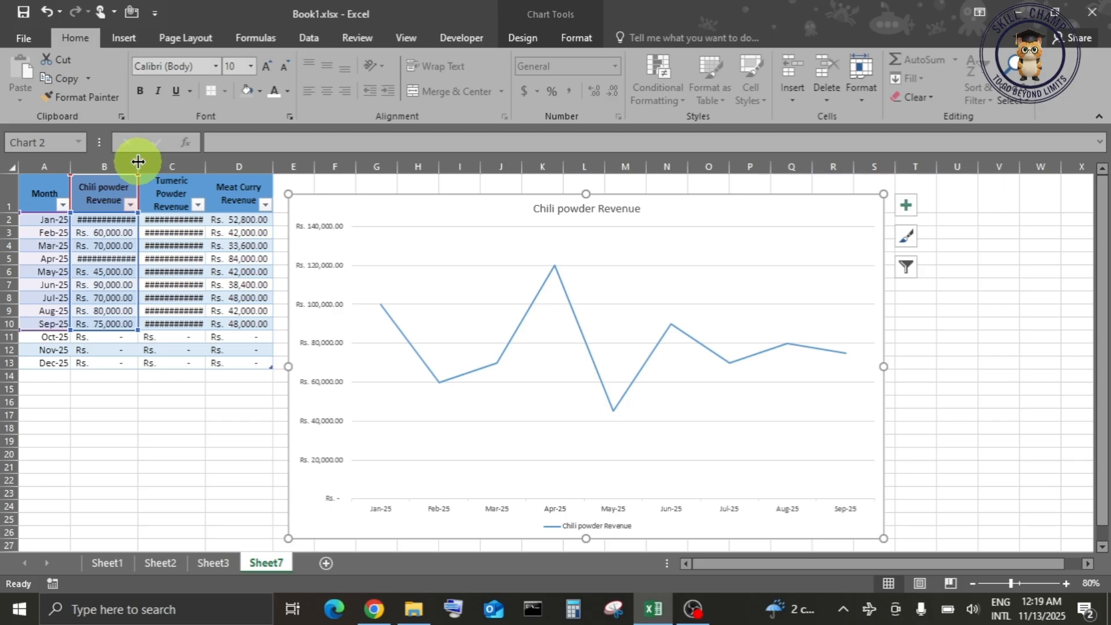
left_click_drag(138, 160, 213, 160)
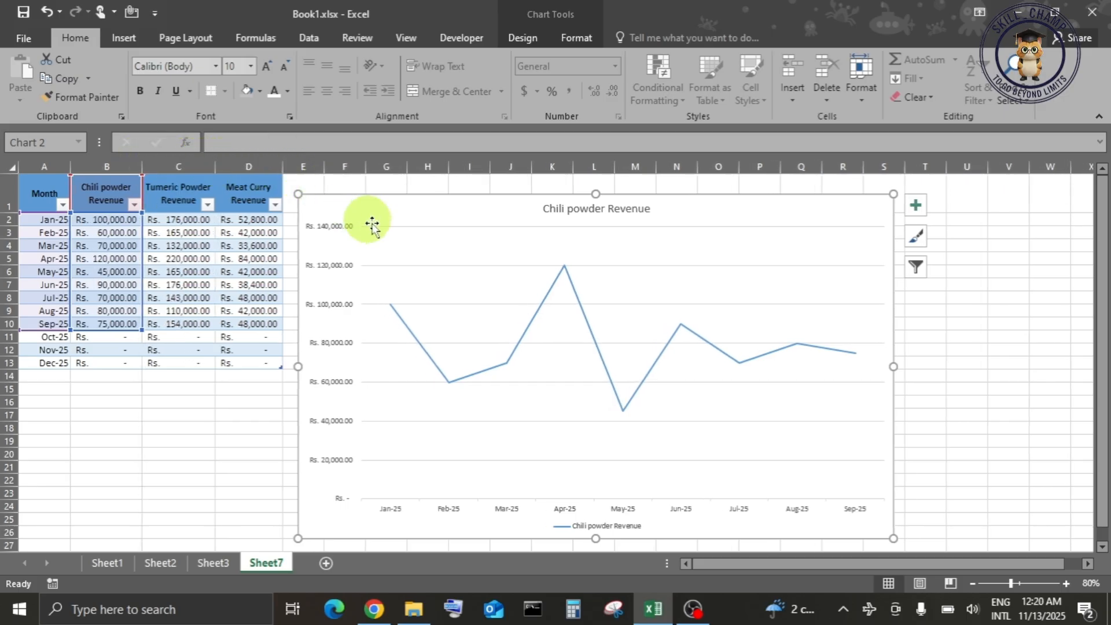
left_click(955, 380)
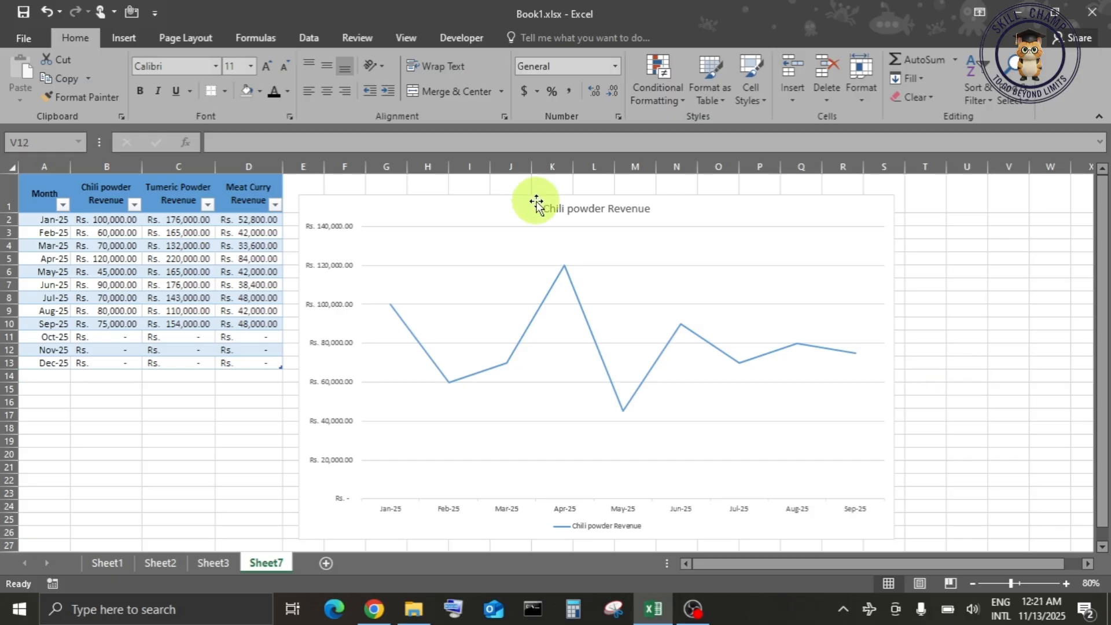
Select the Chili powder Revenue chart and examine its Design and Format tools.
left_click(536, 203)
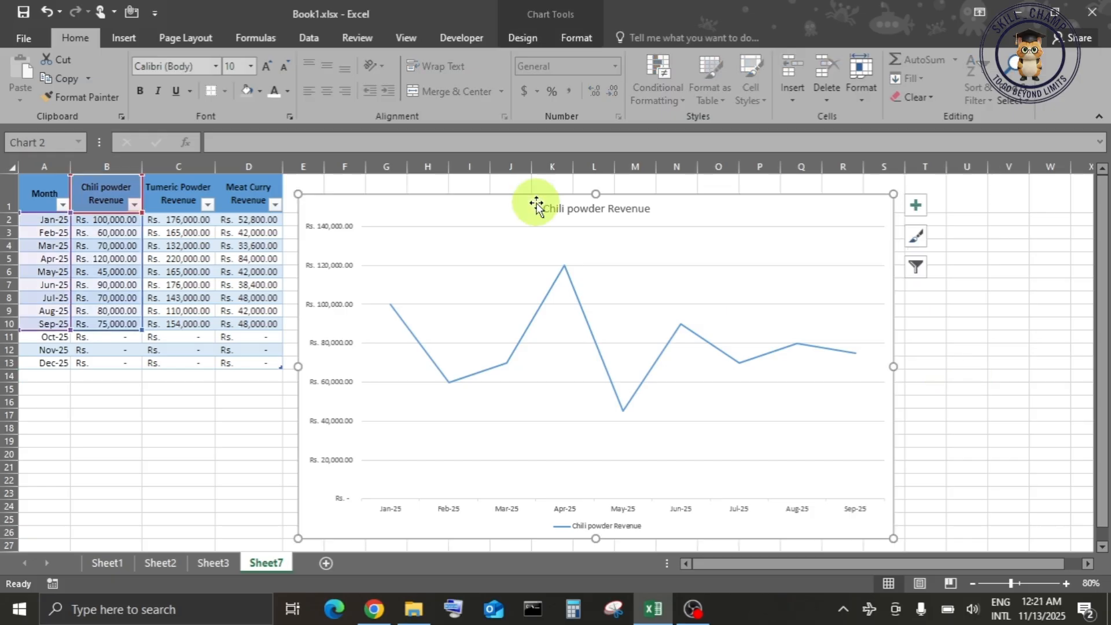
left_click(535, 37)
left_click(561, 36)
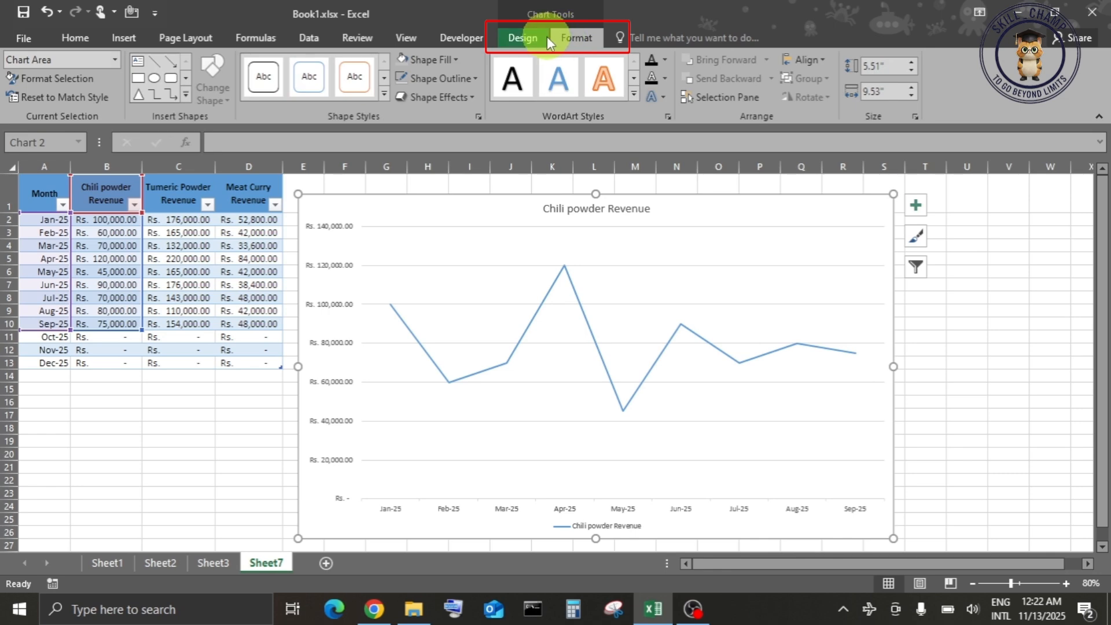
left_click(547, 37)
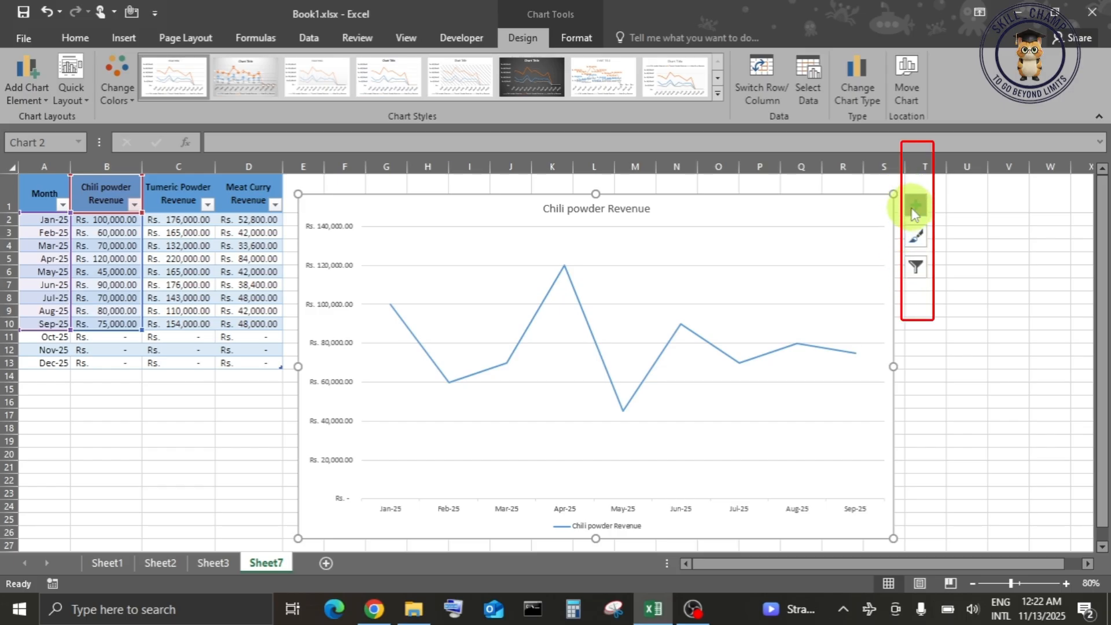
Preview the available chart styles and color palettes for the Chili powder Revenue chart.
left_click(914, 238)
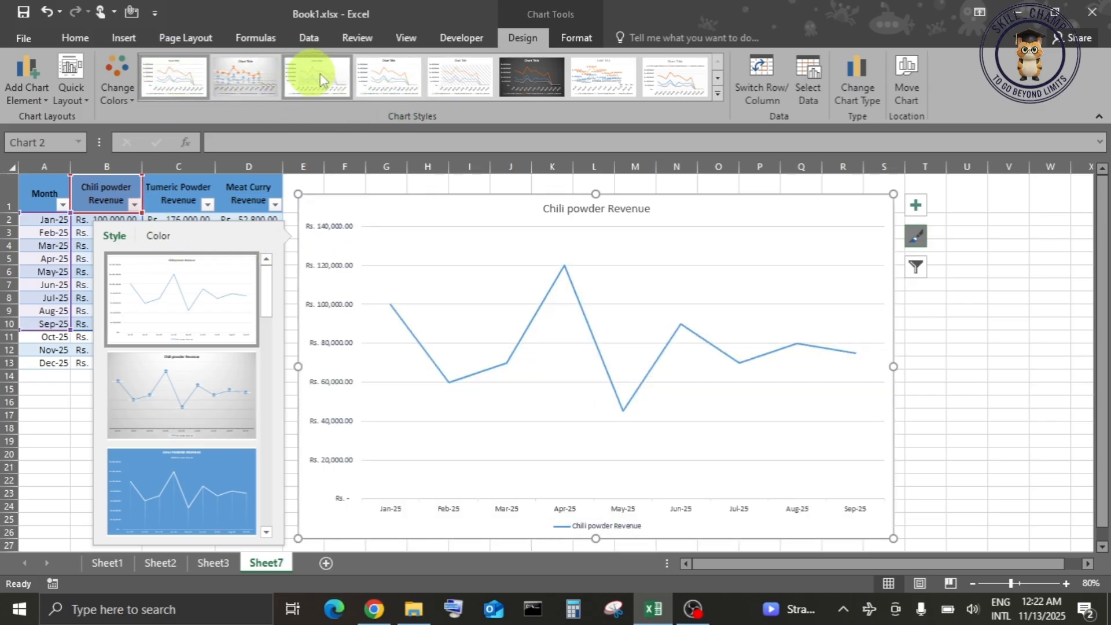
left_click(389, 81)
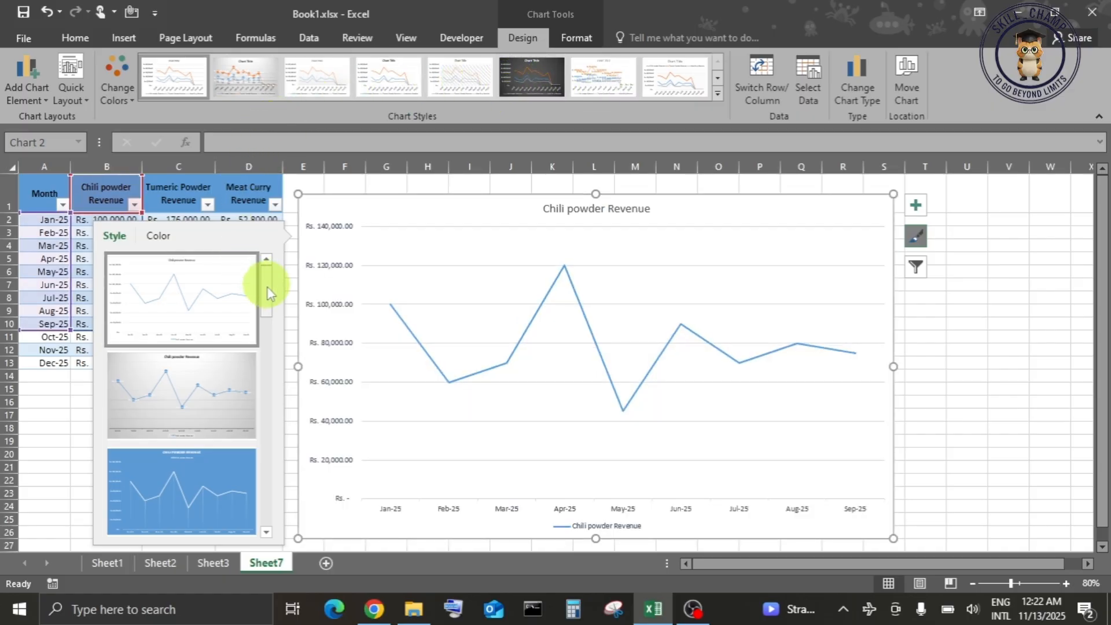
scroll(263, 278, "down", 3)
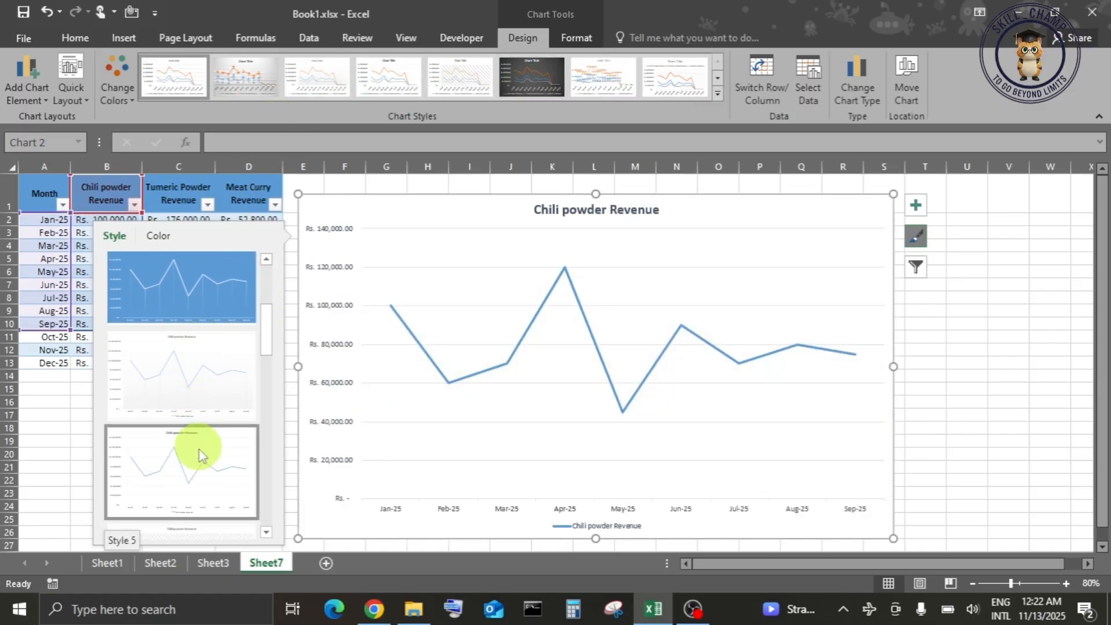
left_click(217, 307)
left_click(152, 238)
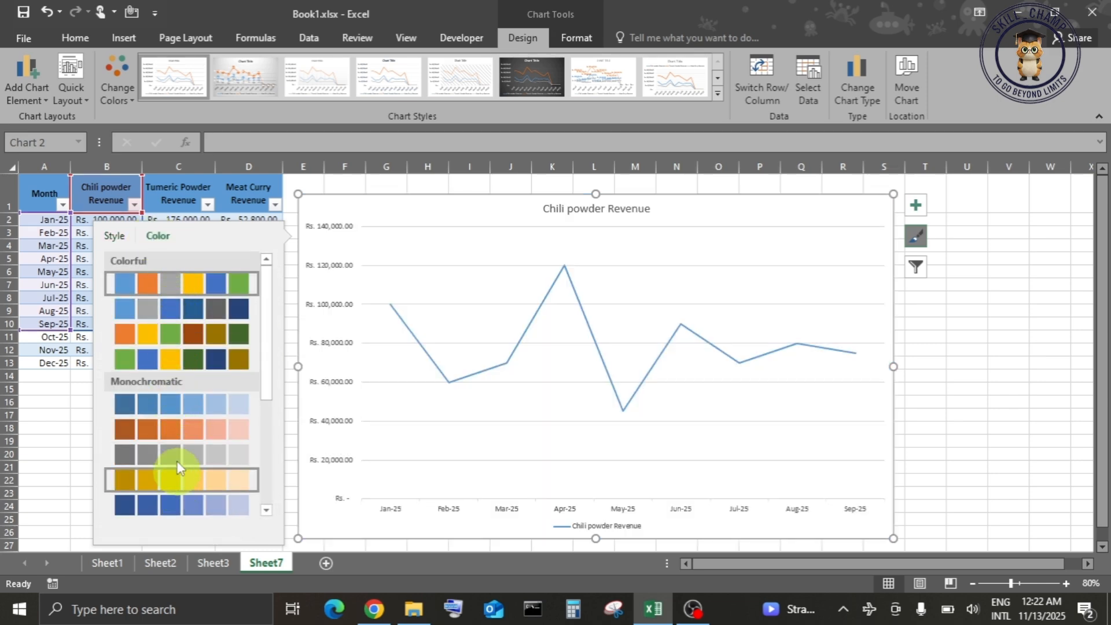
left_click(132, 102)
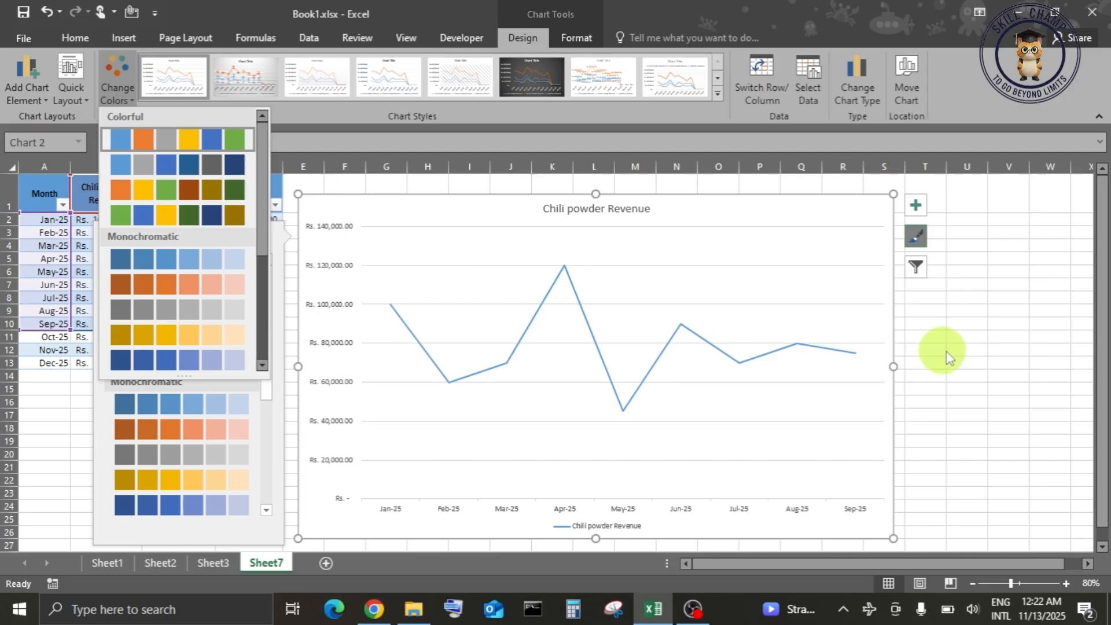
left_click(973, 347)
left_click(856, 283)
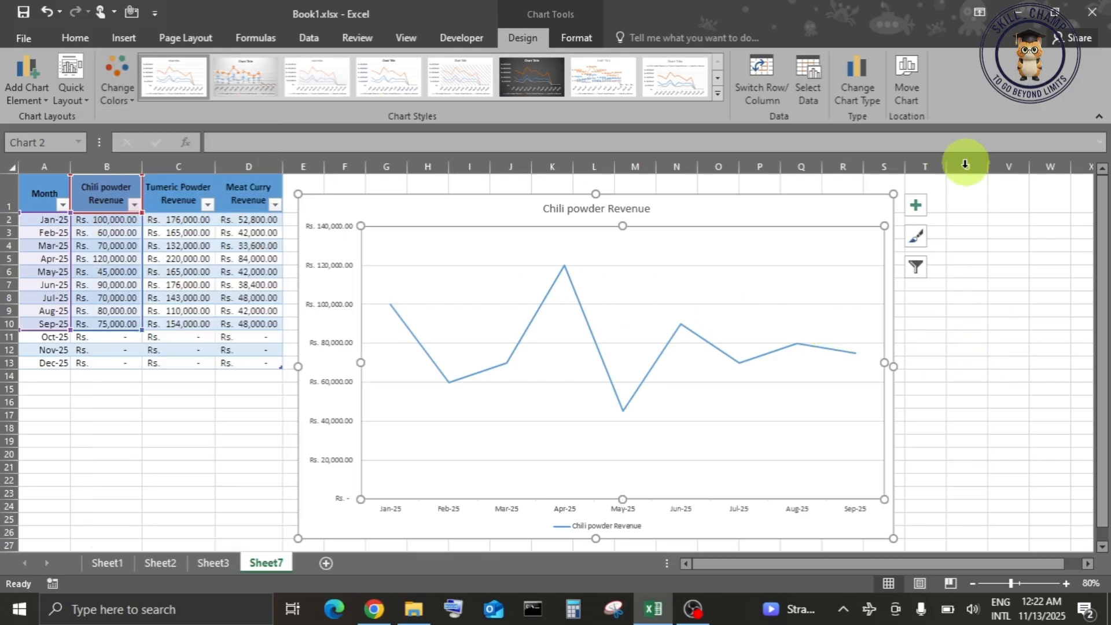
Hide the axes, axis titles, chart title, gridlines and legend of the Chili powder Revenue chart.
left_click(917, 206)
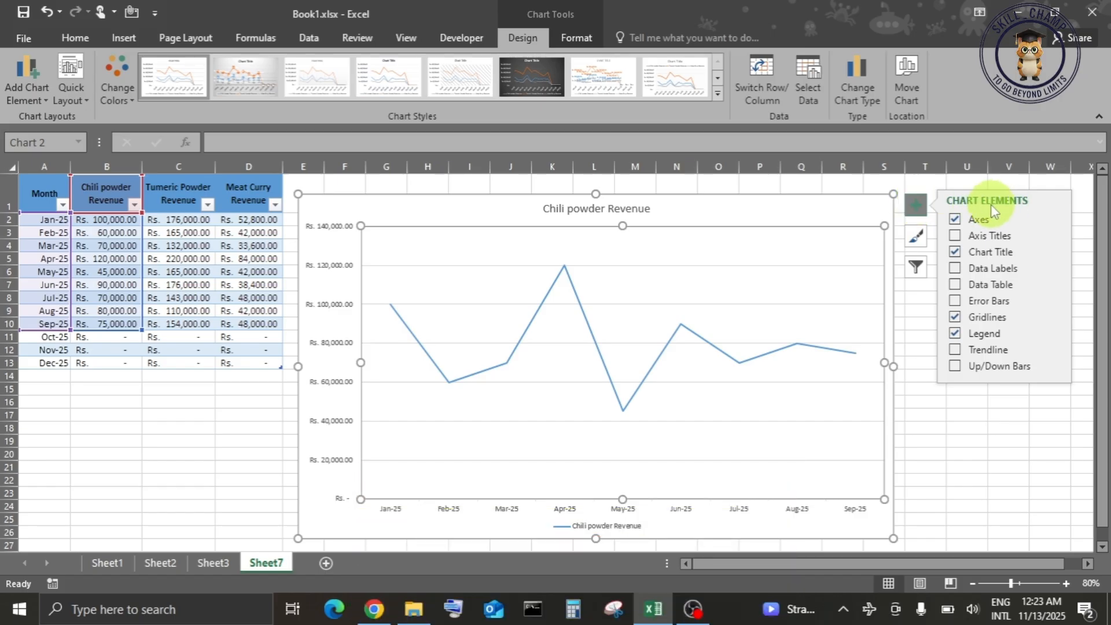
left_click(954, 219)
left_click(954, 236)
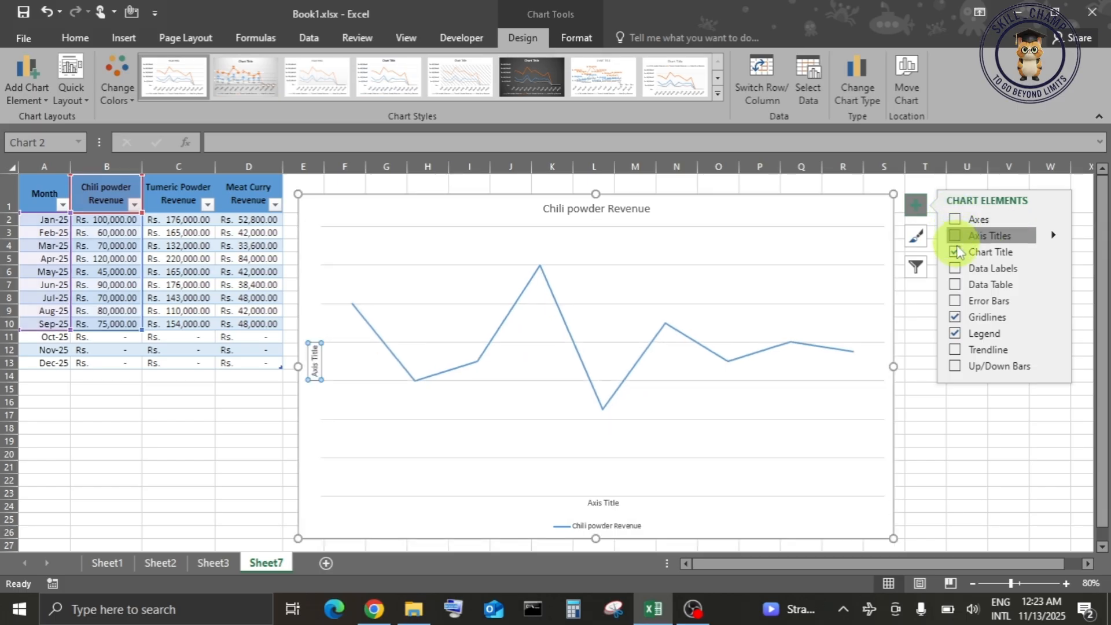
left_click(954, 235)
left_click(954, 252)
left_click(955, 300)
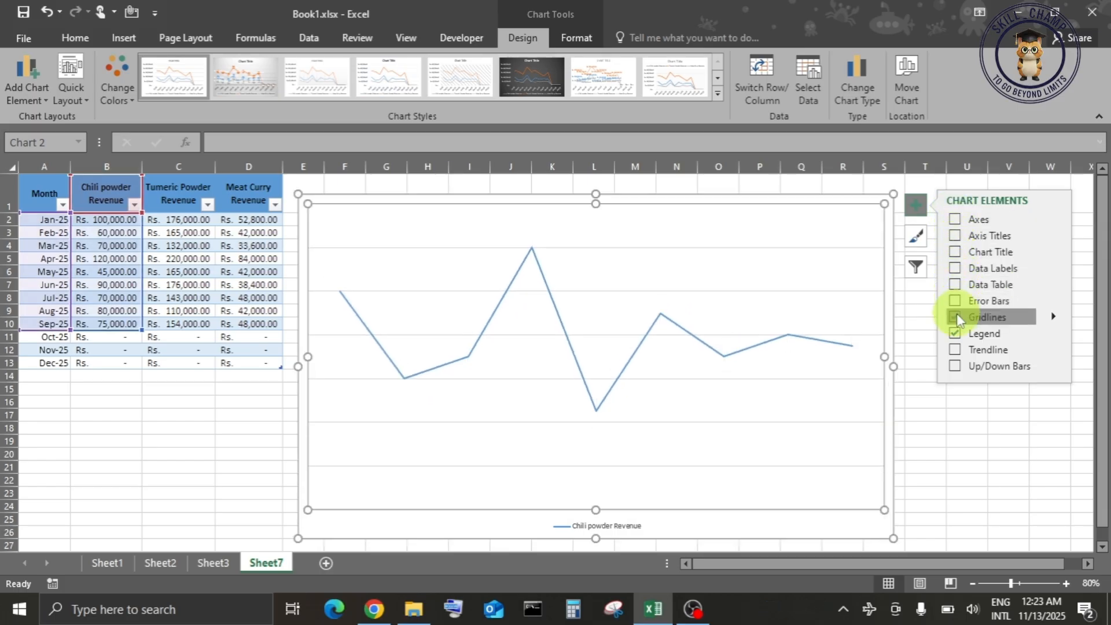
left_click(956, 316)
left_click(957, 334)
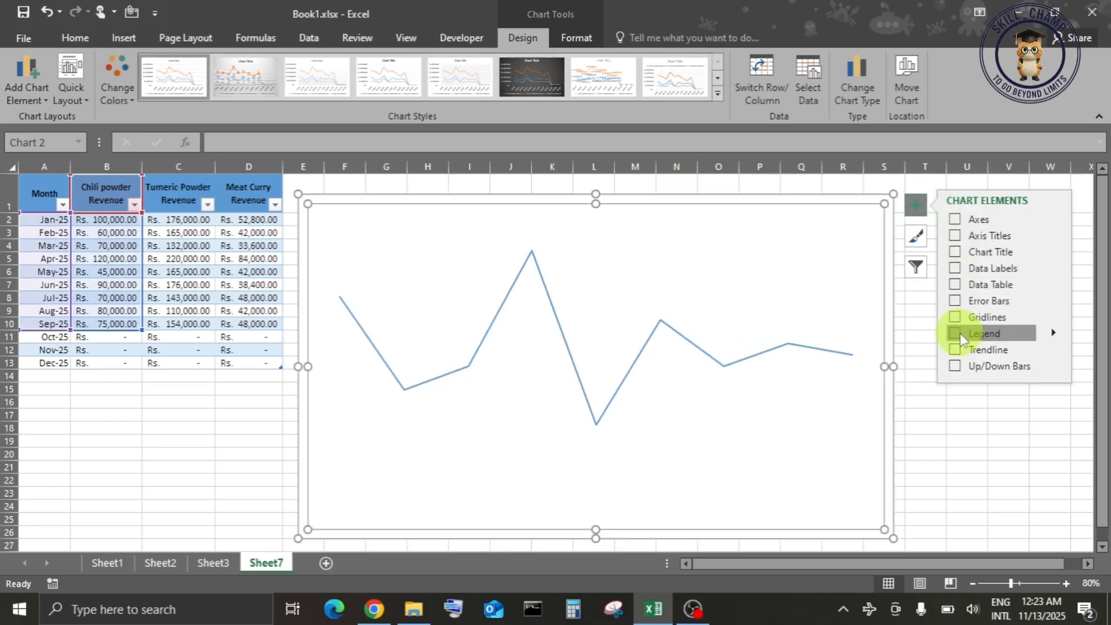
Show the chart's primary horizontal and primary vertical axes.
left_click(1051, 218)
left_click(832, 218)
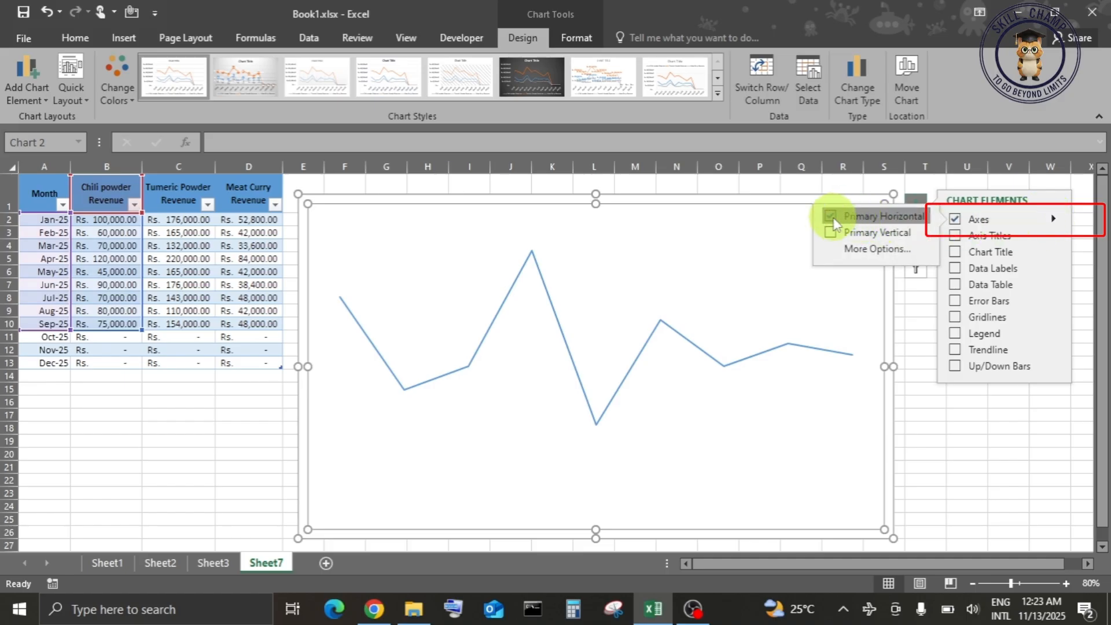
left_click(831, 232)
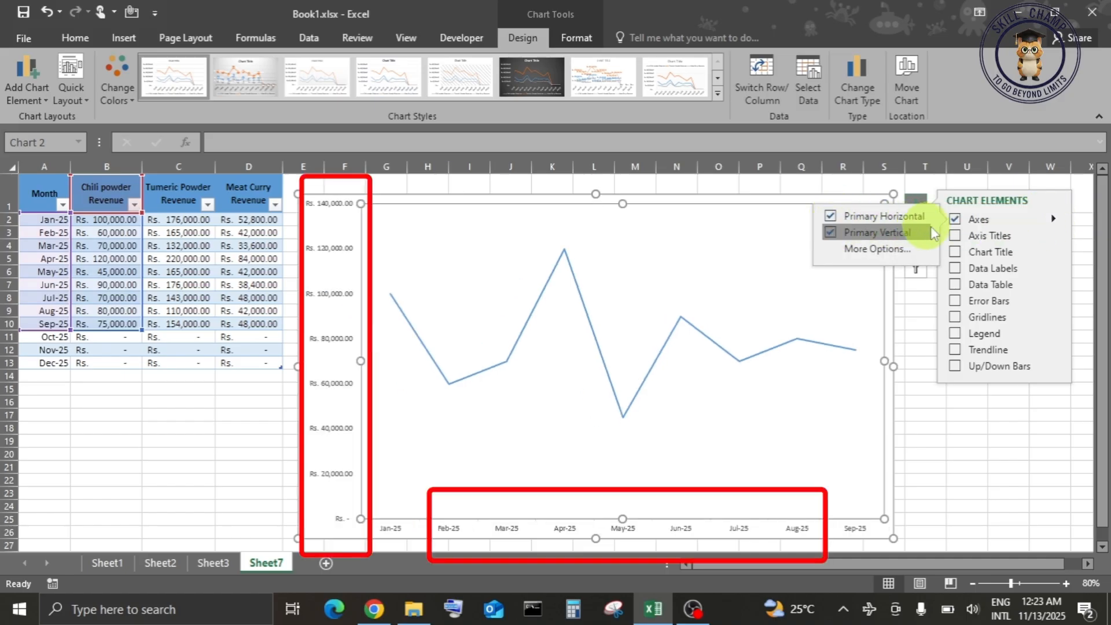
Add both axis titles and the chart title to the line chart, and try out data labels.
left_click(1049, 235)
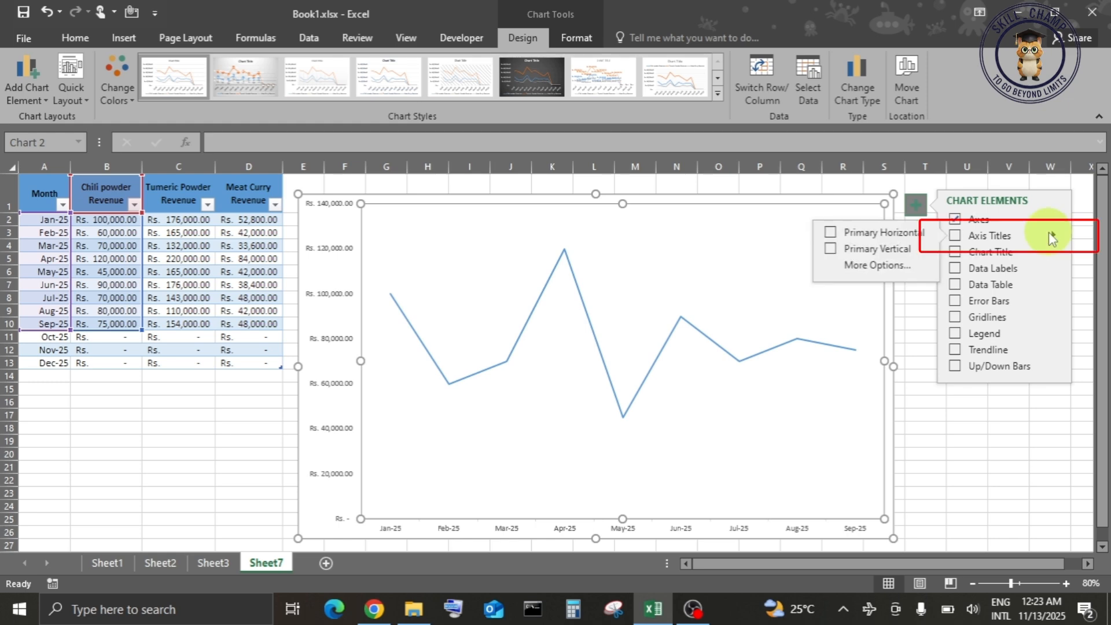
left_click(955, 234)
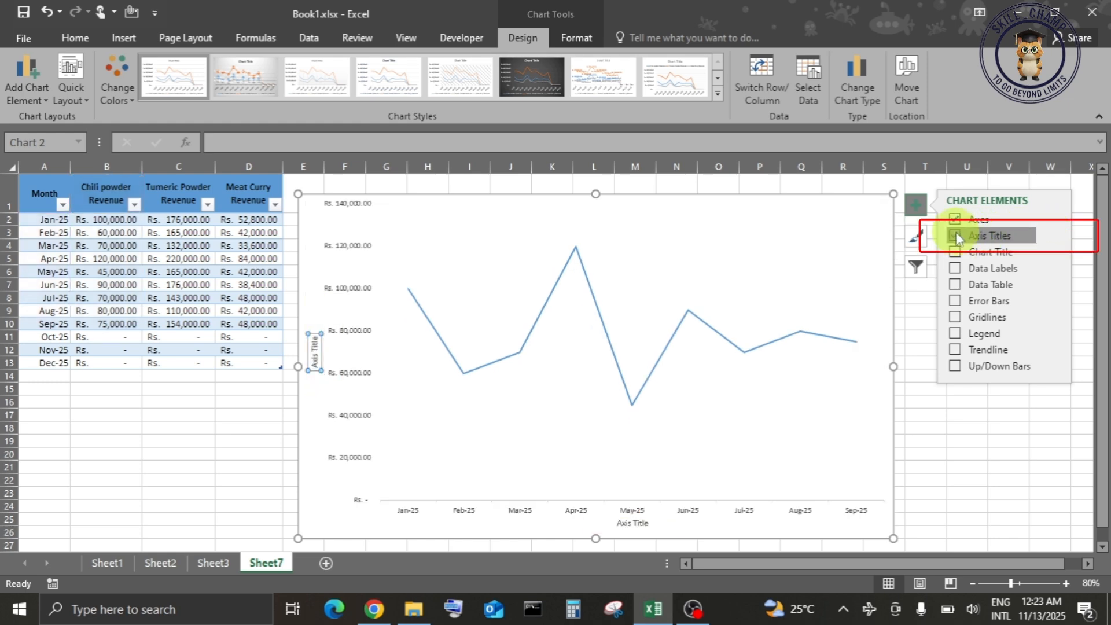
left_click(955, 252)
left_click(954, 268)
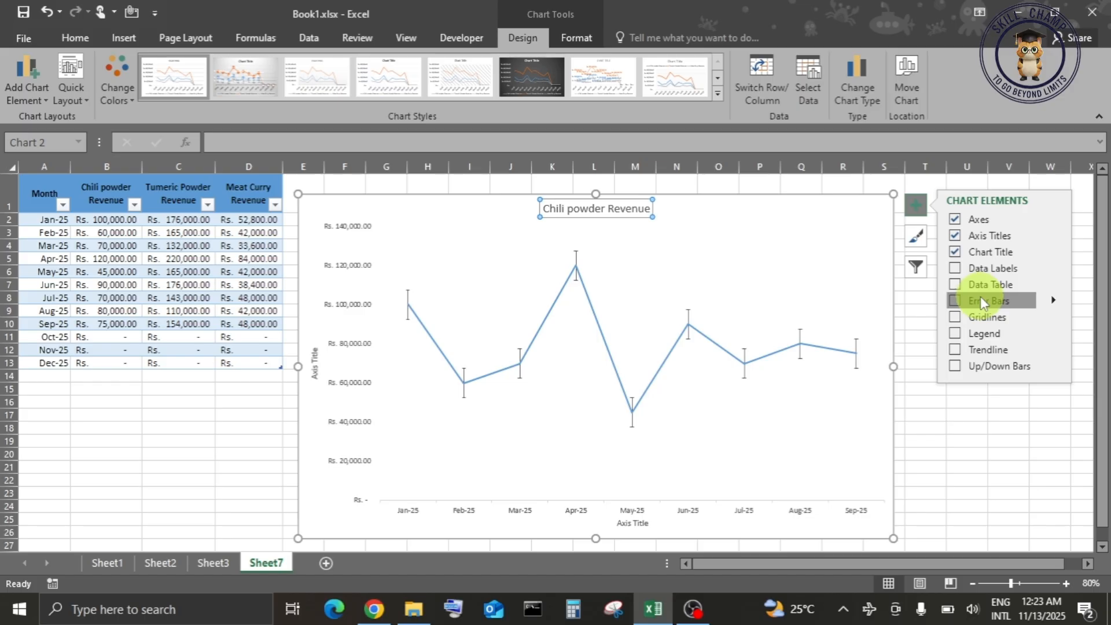
Show the primary major horizontal and primary major vertical gridlines, and add the legend to the chart.
left_click(1051, 315)
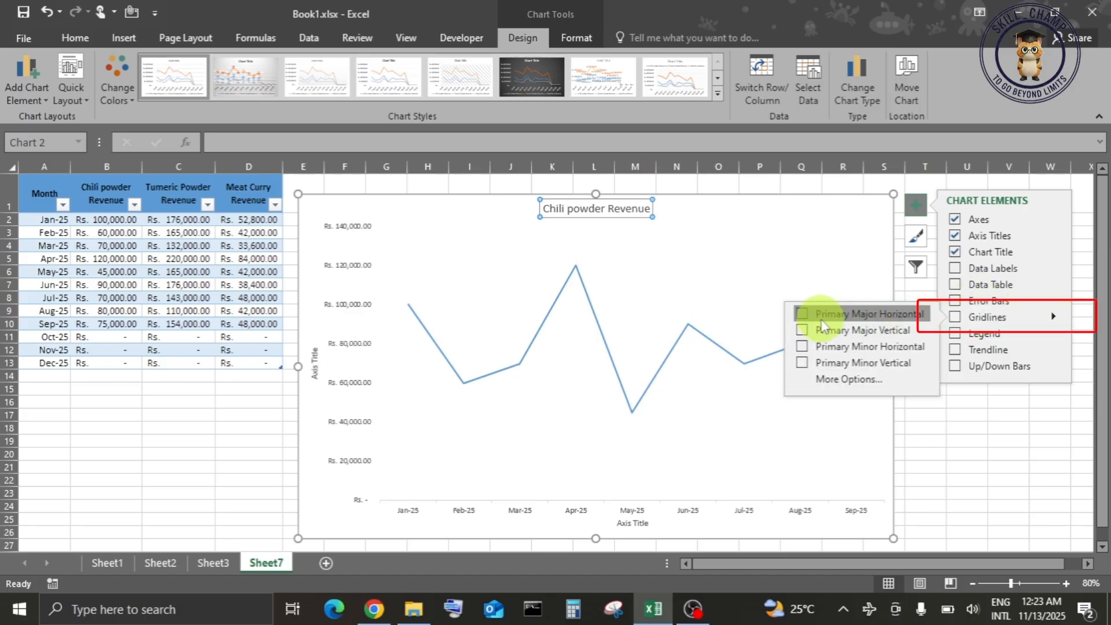
left_click(802, 314)
left_click(806, 331)
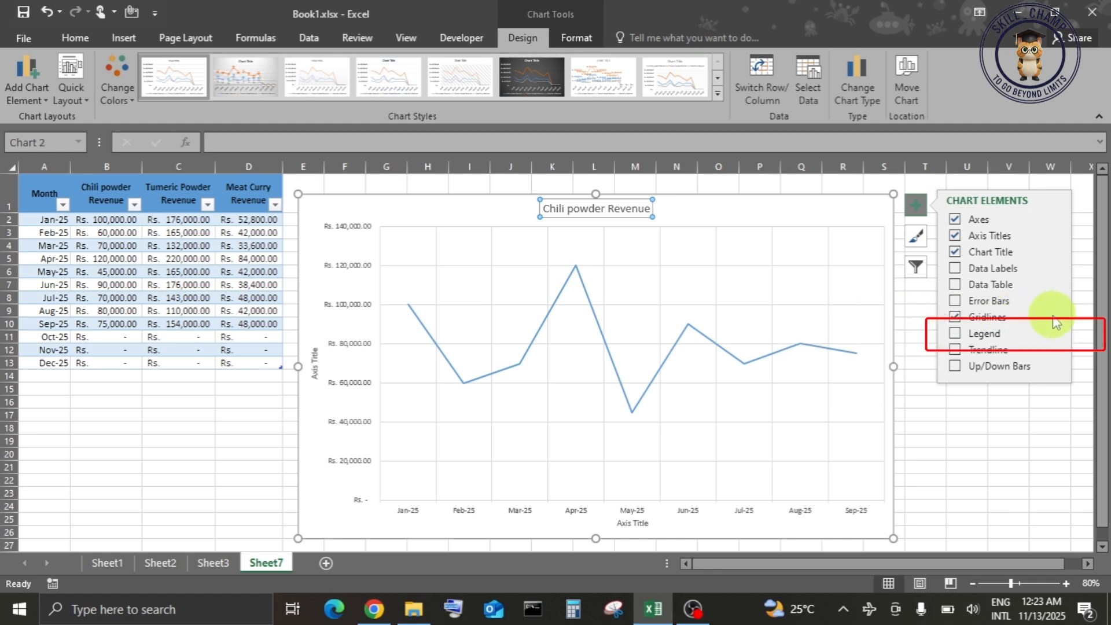
left_click(954, 334)
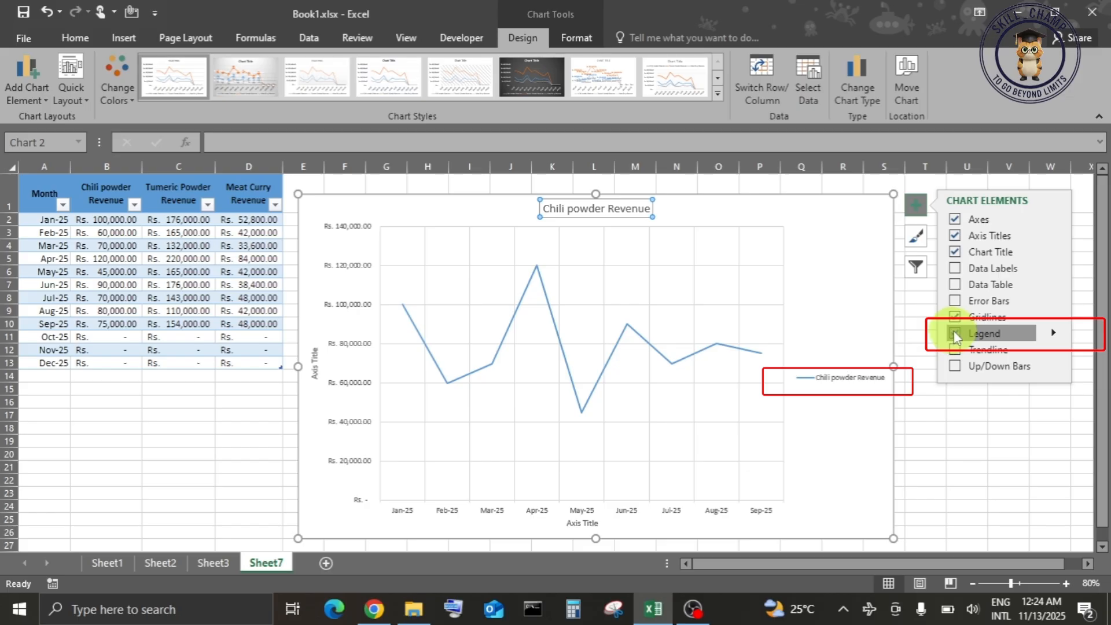
Add a linear trendline to the Chili powder Revenue line and open its detailed formatting options.
left_click(958, 349)
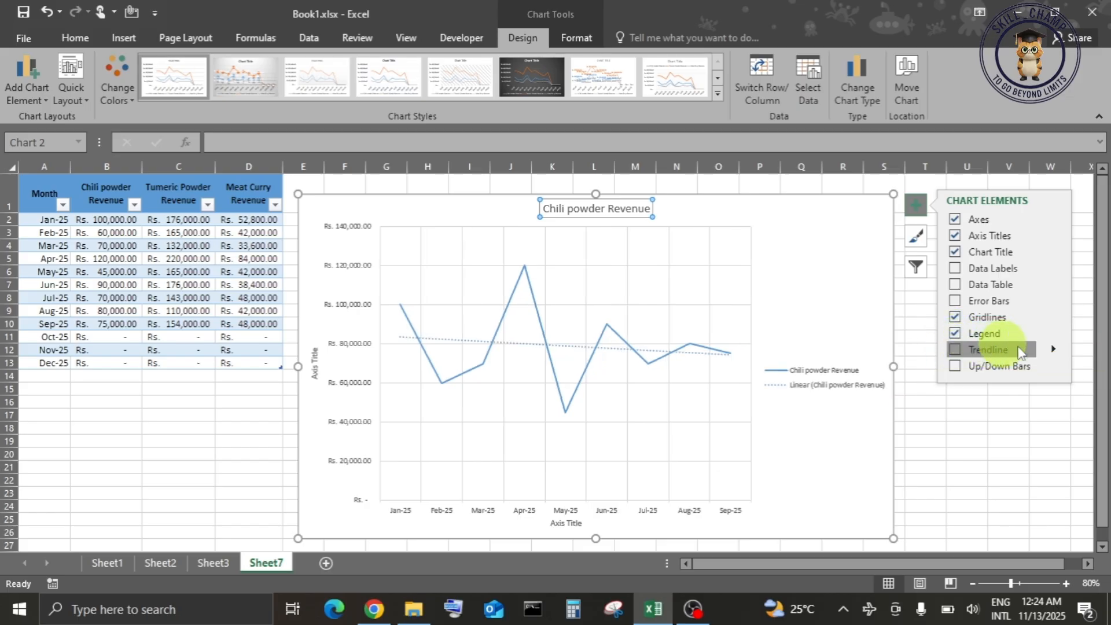
left_click(956, 349)
left_click(1052, 349)
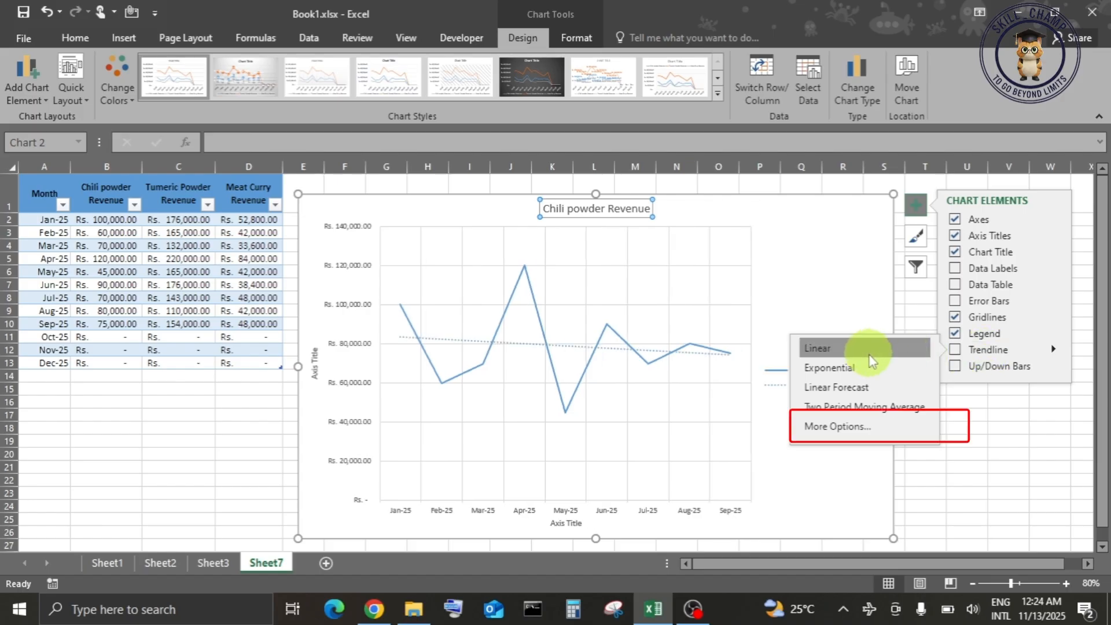
left_click(848, 426)
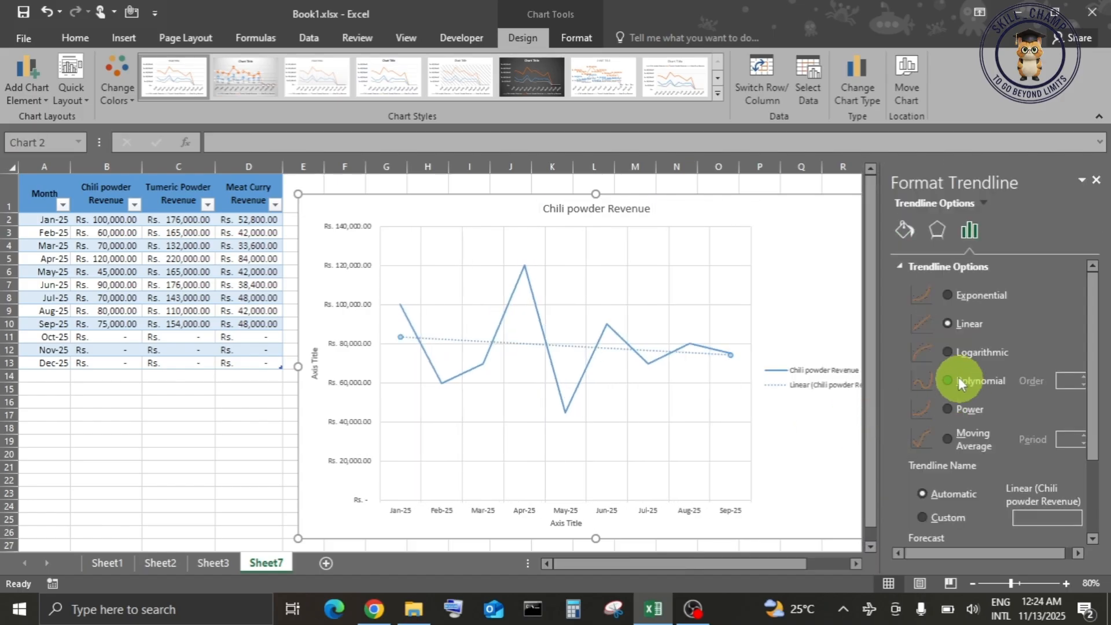
Set the linear trendline's forward forecast to 3 periods, and remove the trendline from the chart.
scroll(960, 405, "down", 3)
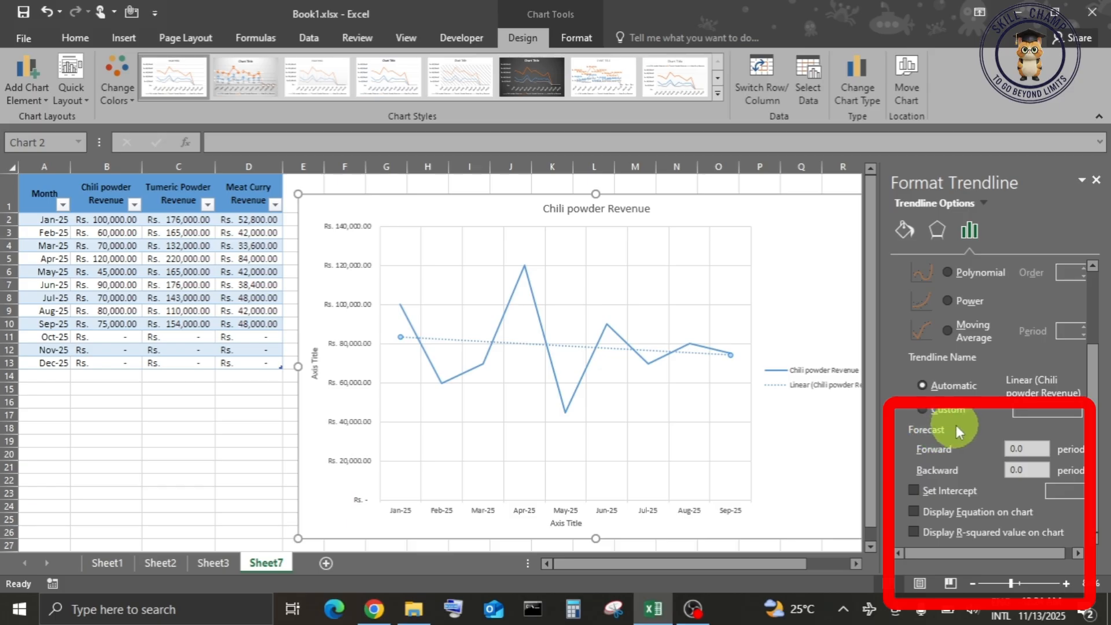
double_click(1013, 448)
type("3")
key("Return")
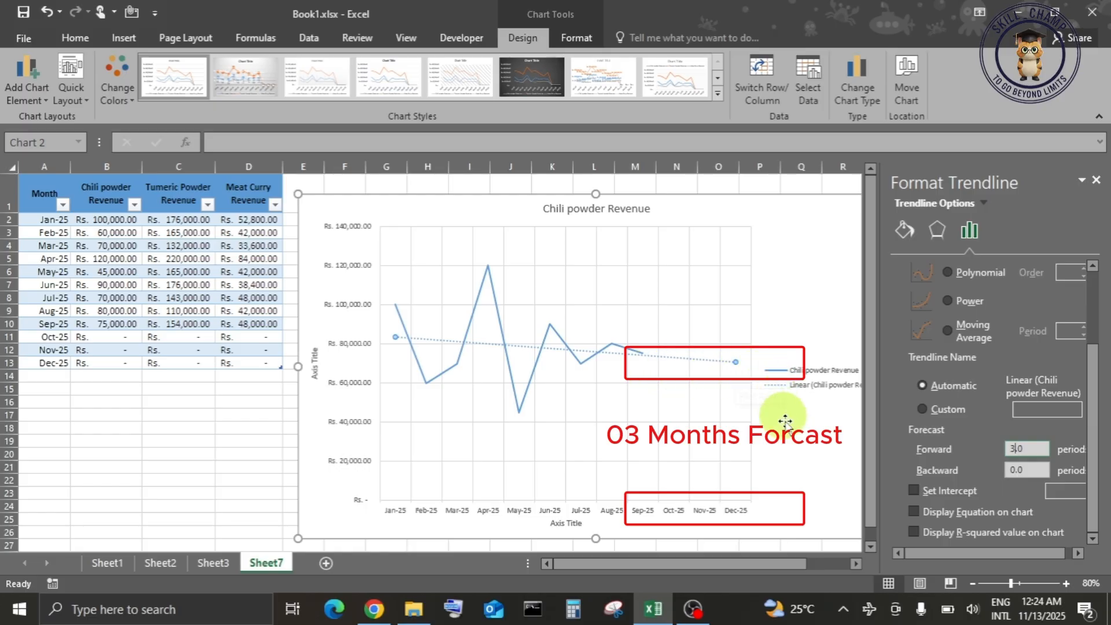
left_click(1094, 180)
key("Delete")
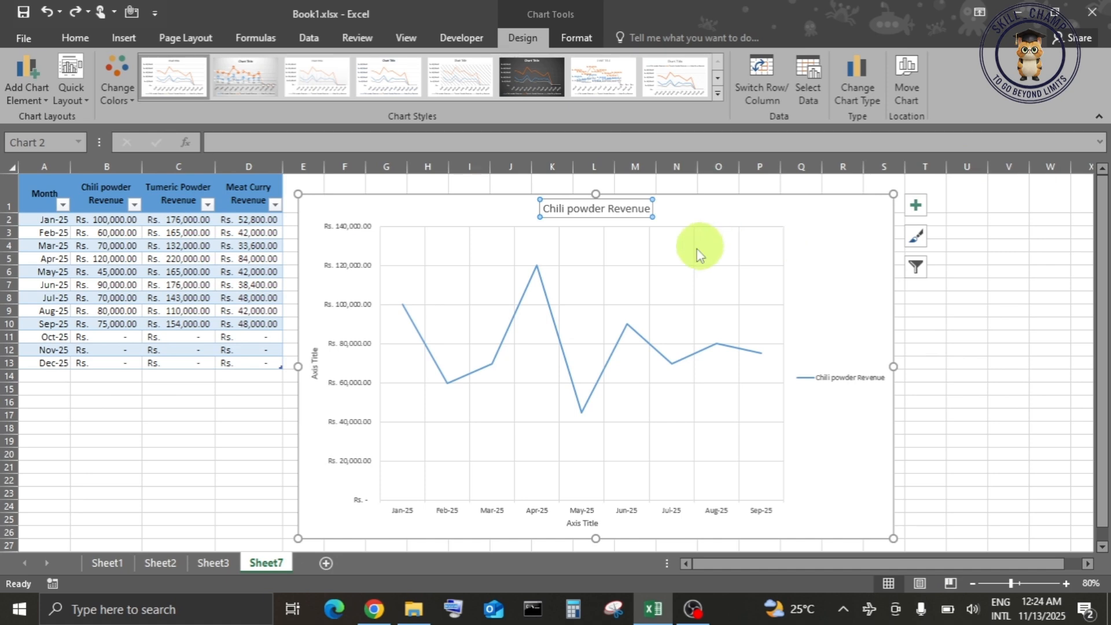
Open the fill and border formatting options for the chart's plot area, along with the shape formatting tools.
left_click(581, 251)
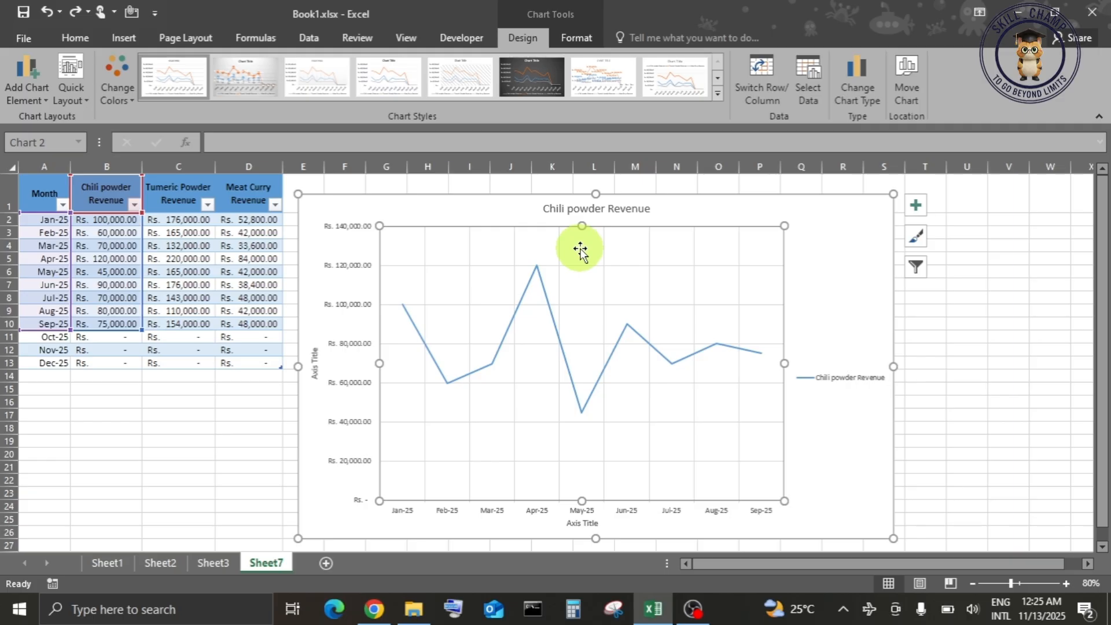
double_click(580, 251)
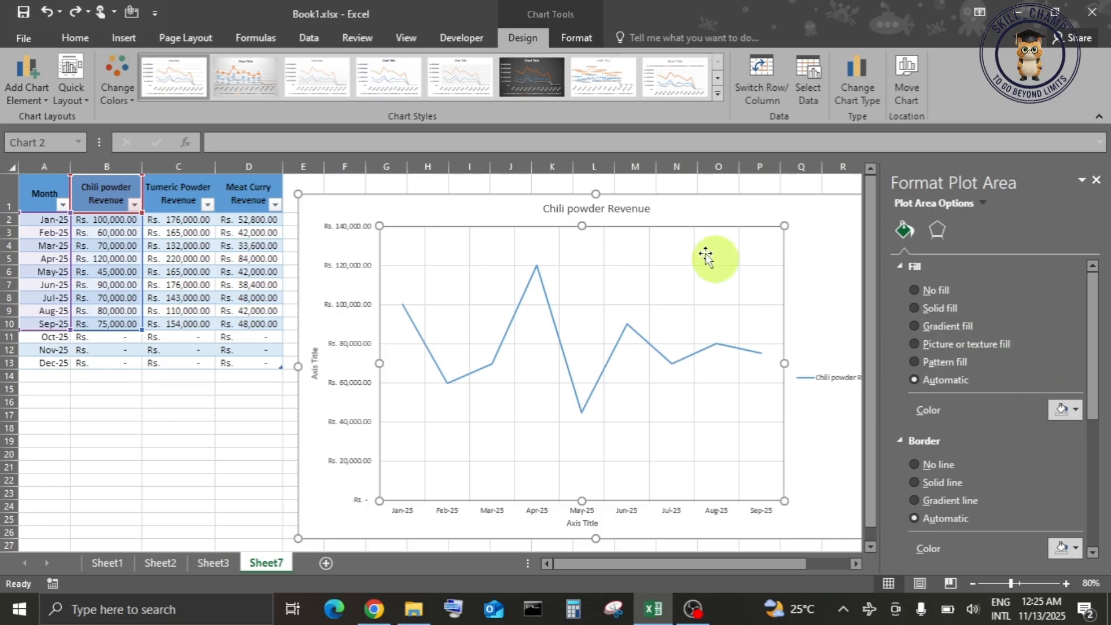
left_click(574, 37)
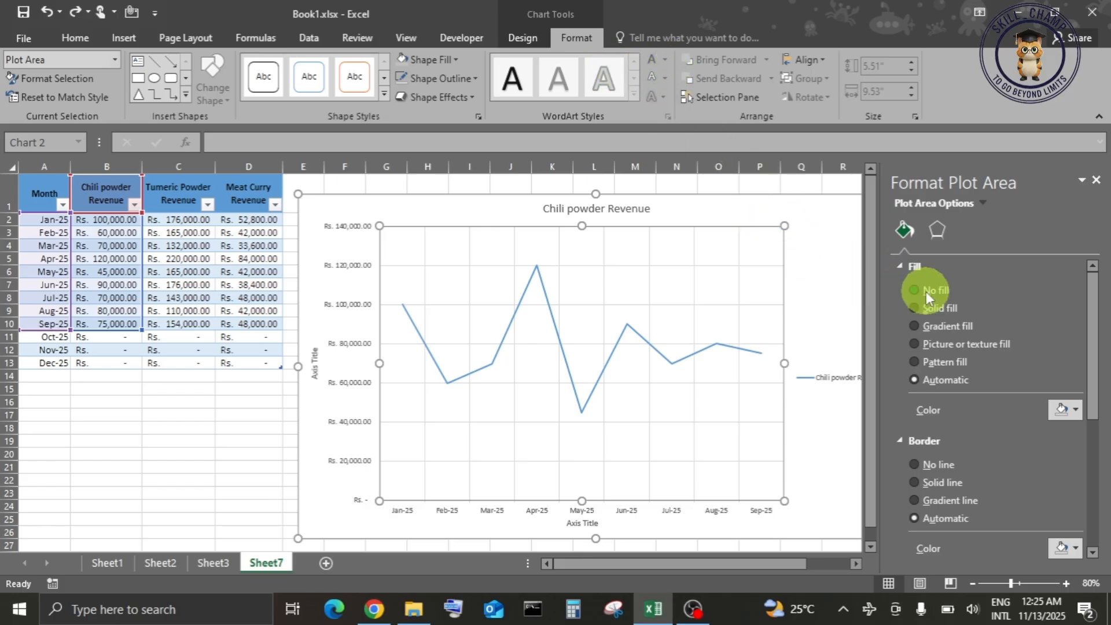
Try the solid, gradient, picture or texture, and pattern fills on the plot area, and return it to automatic.
left_click(922, 306)
left_click(917, 325)
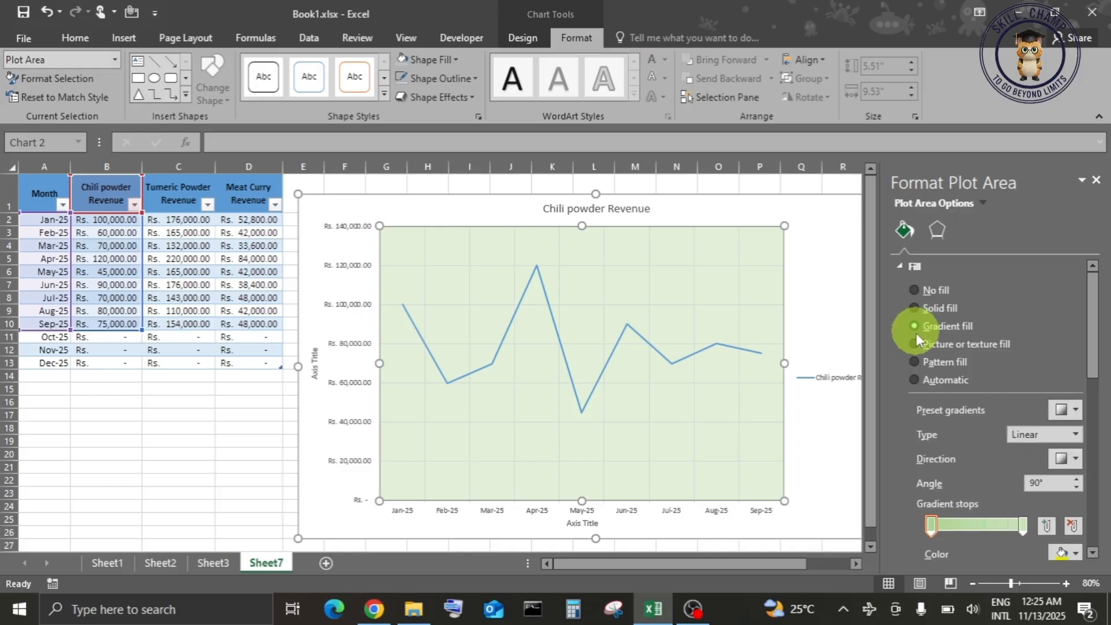
left_click(915, 344)
left_click(915, 362)
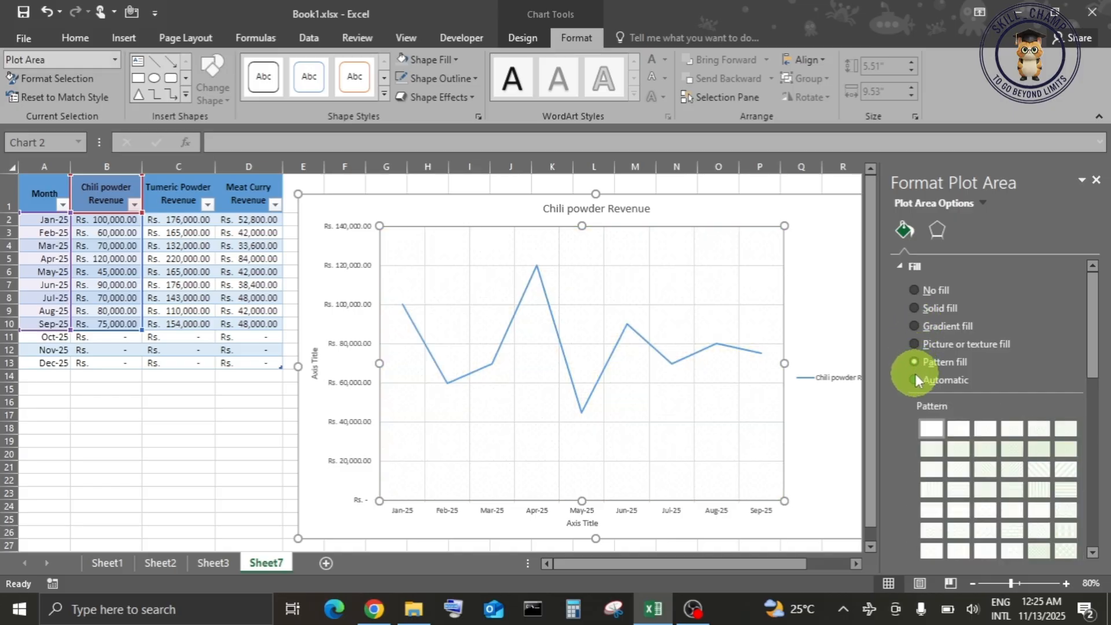
left_click(915, 377)
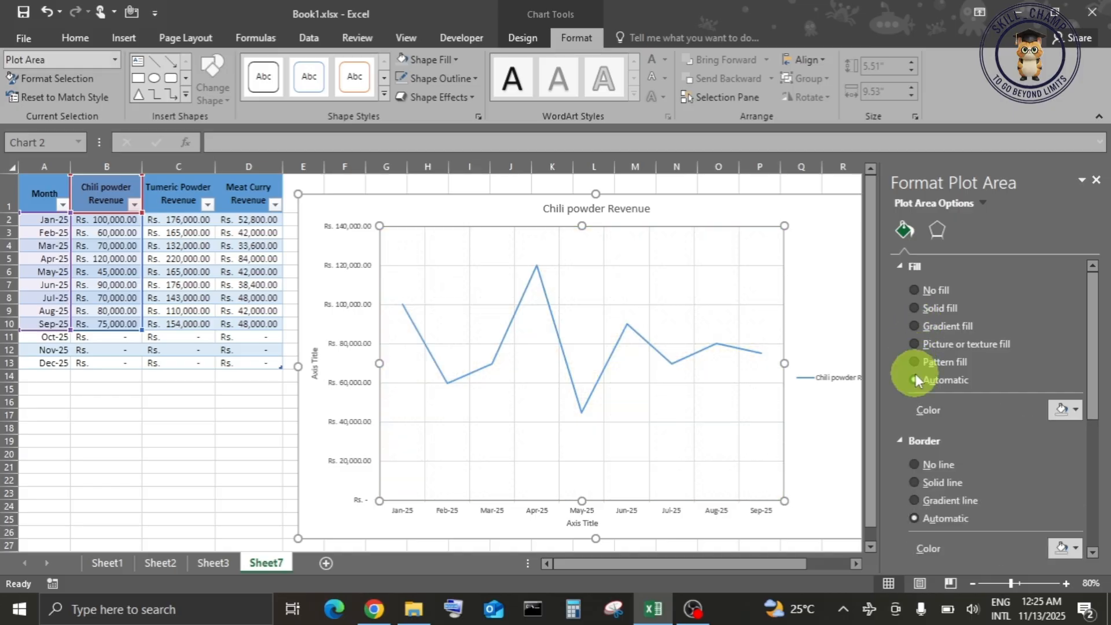
Compare the gradient and solid fills on the plot area, and apply the light green solid fill.
left_click(931, 328)
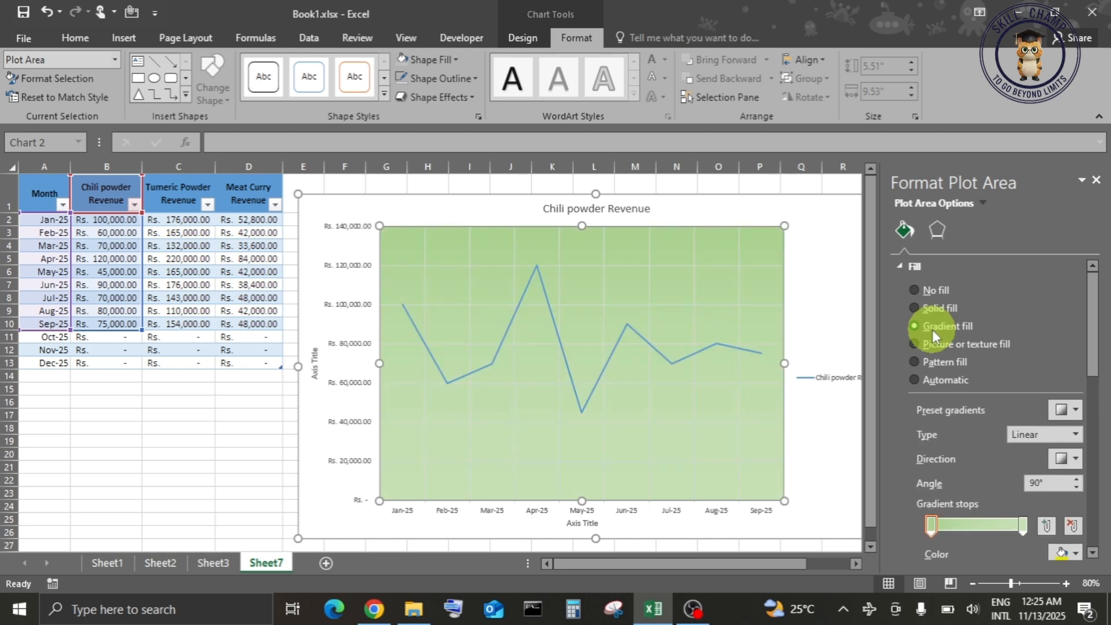
left_click(932, 312)
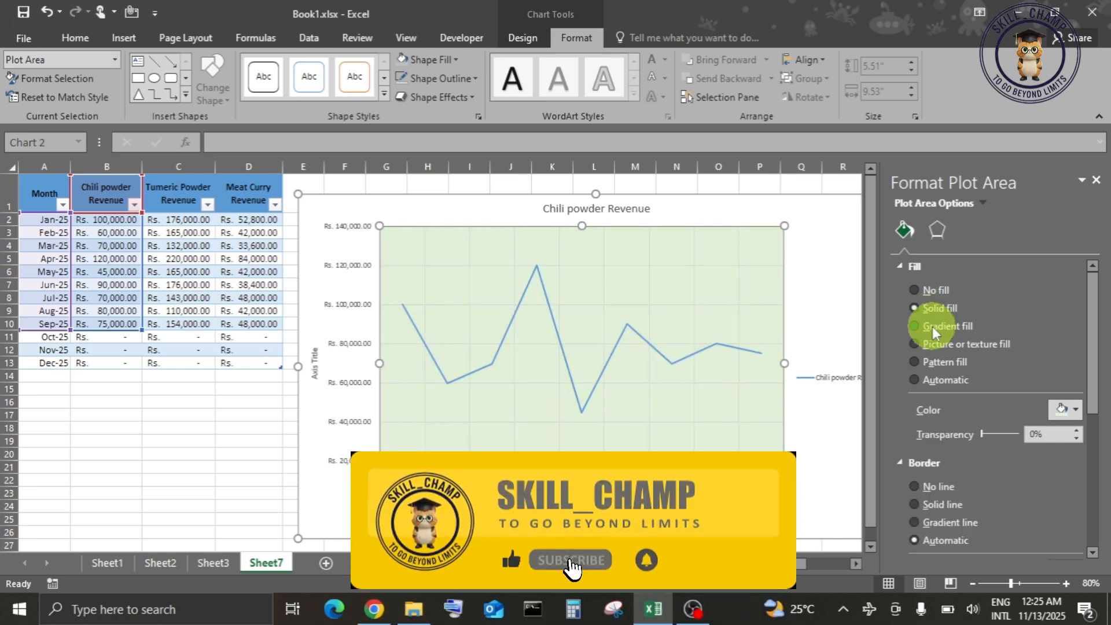
left_click(932, 327)
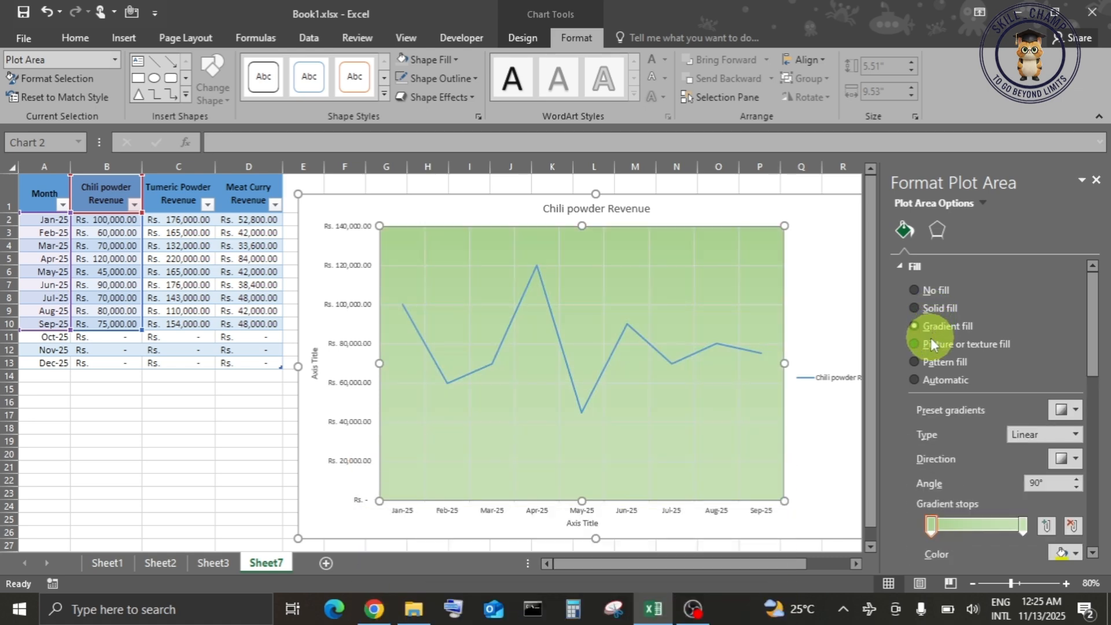
left_click(929, 314)
Apply a linear gradient fill to the chart area and set its end gradient stop to dark green.
left_click(720, 199)
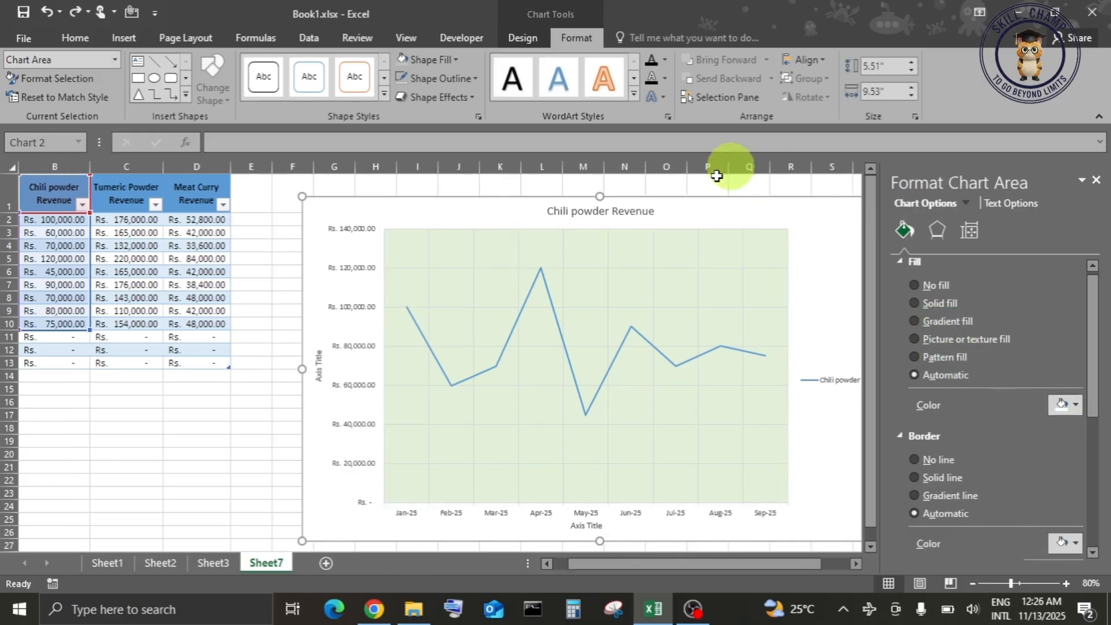
left_click(914, 324)
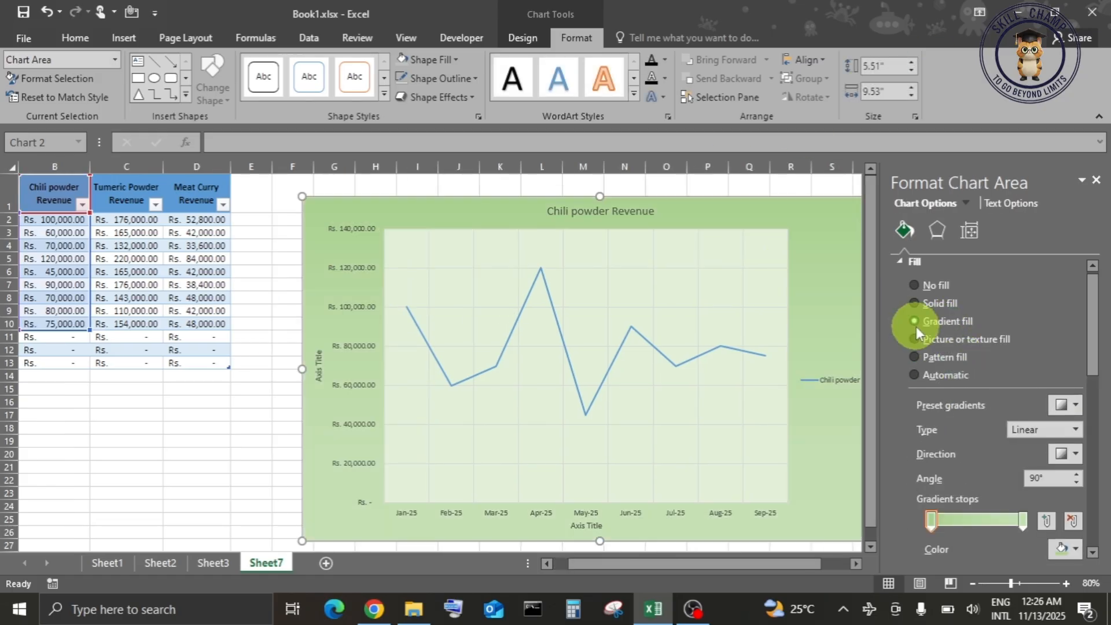
left_click(1064, 548)
left_click(1099, 474)
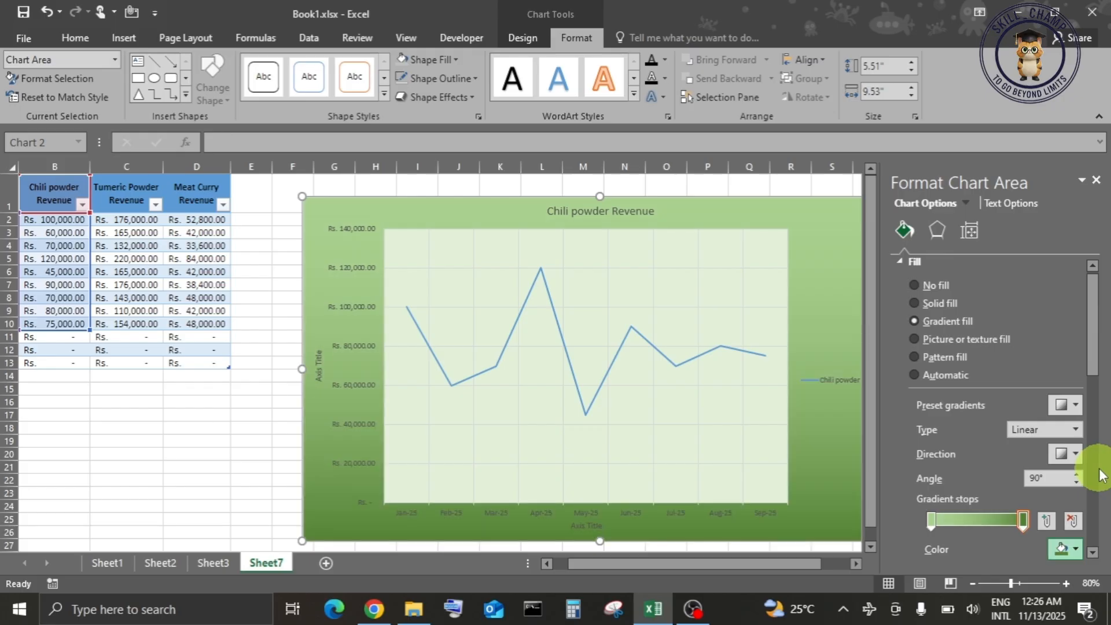
left_click(1067, 549)
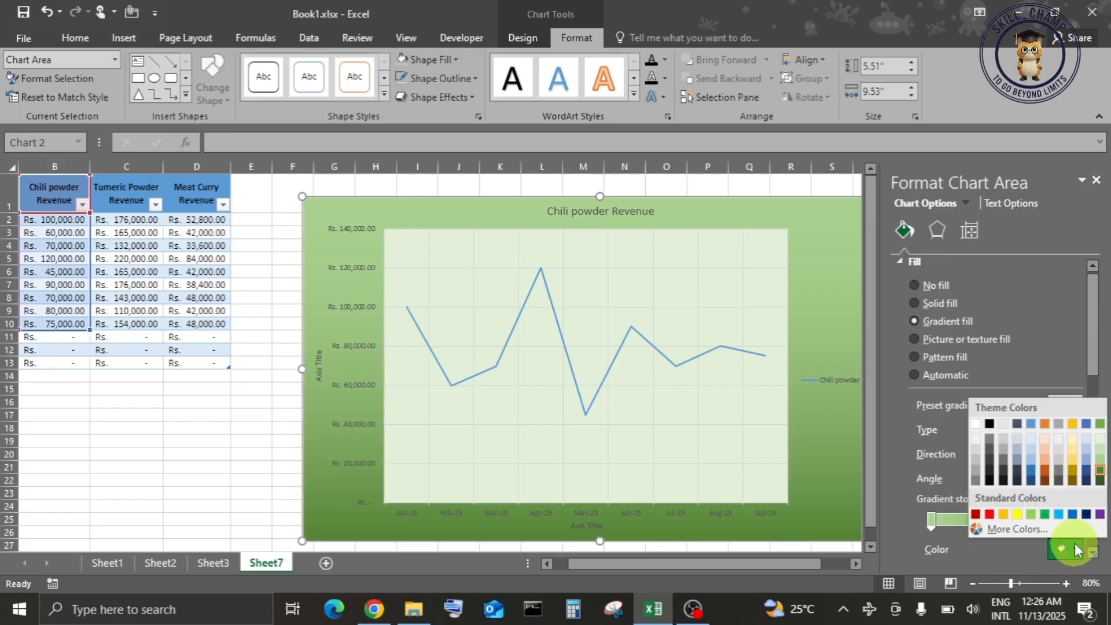
left_click(1100, 469)
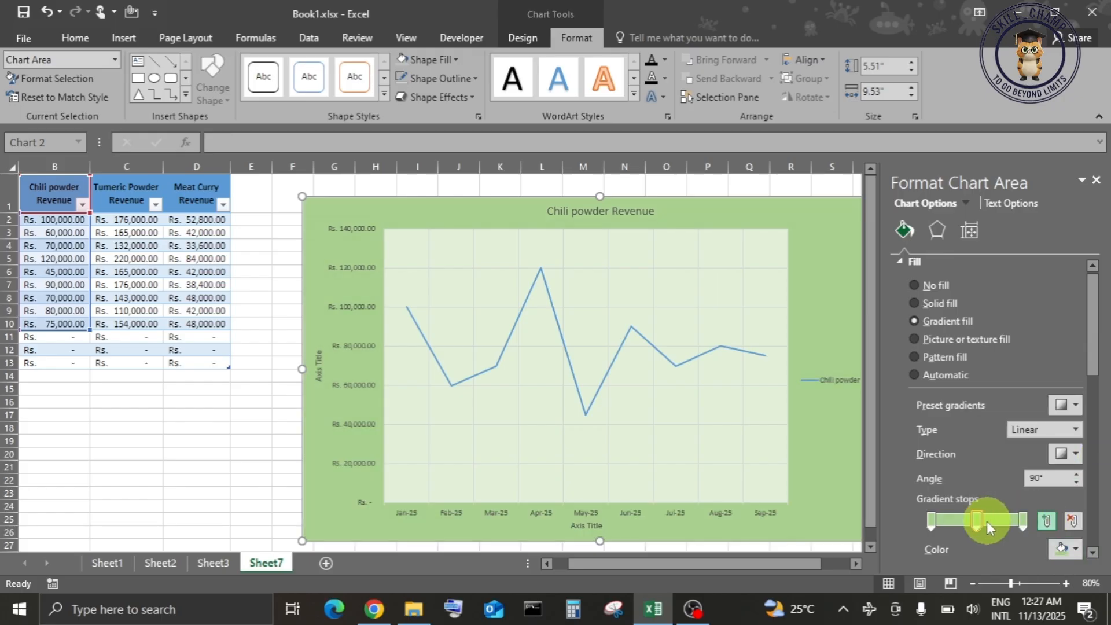
Recolor the middle and first gradient stops of the chart area with lighter theme greens.
left_click(1066, 547)
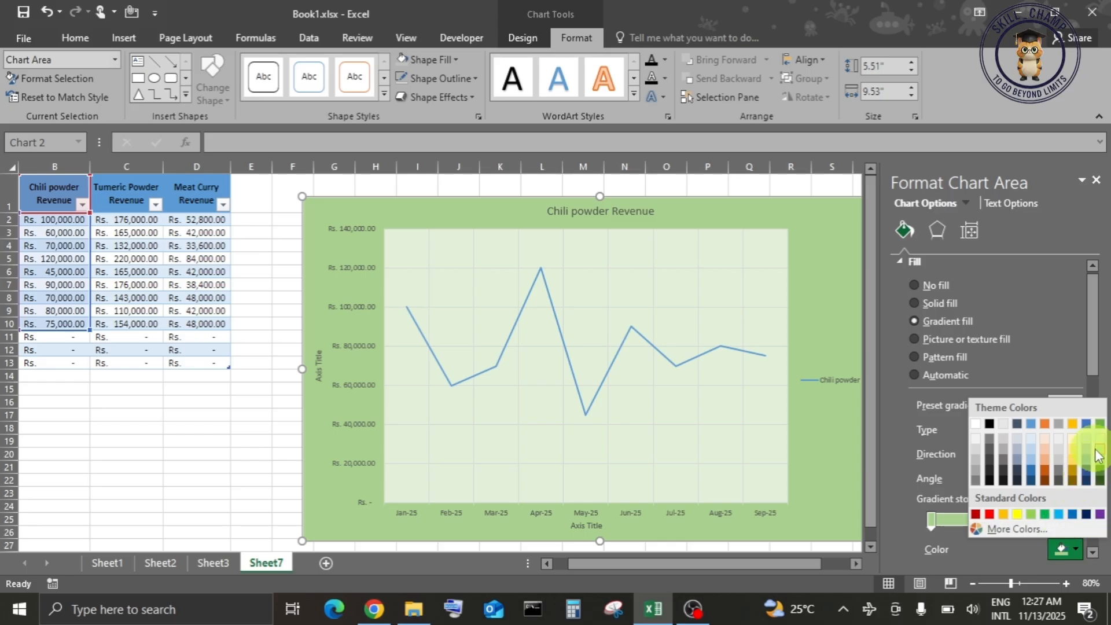
left_click(1098, 451)
left_click(931, 521)
left_click(1066, 548)
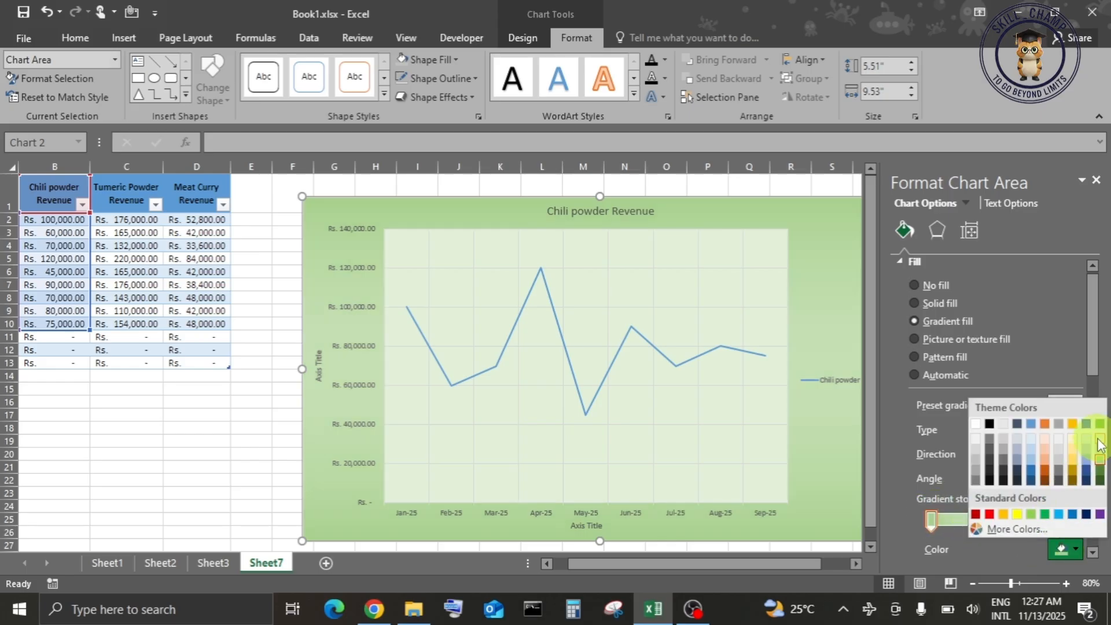
left_click(1100, 445)
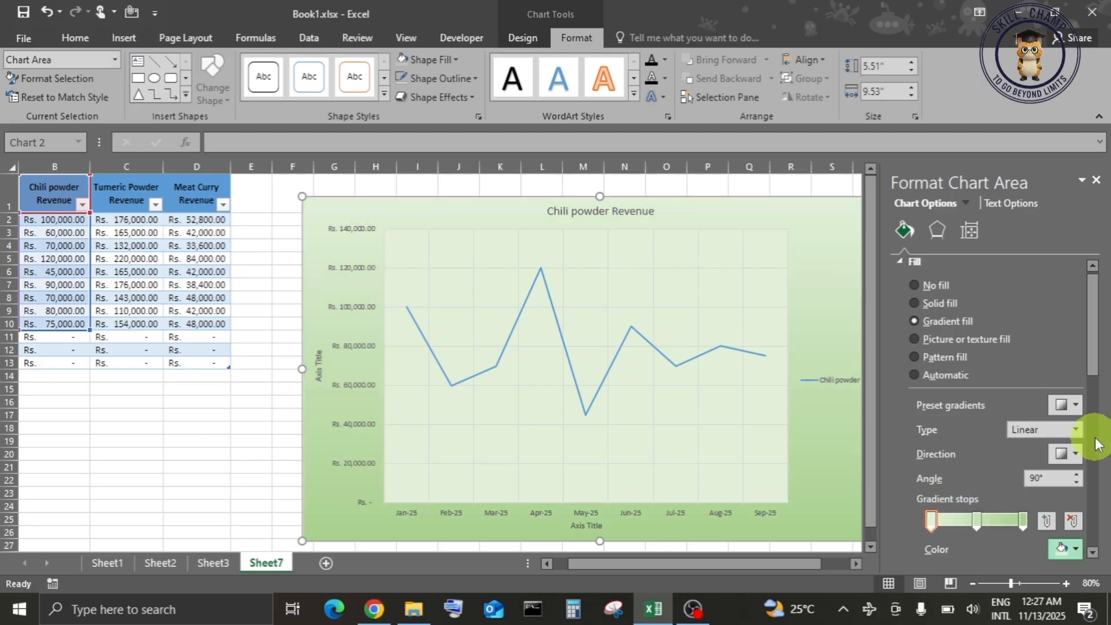
Close the chart area formatting settings and enlarge the font of all text in the Chili powder Revenue chart.
left_click(1096, 180)
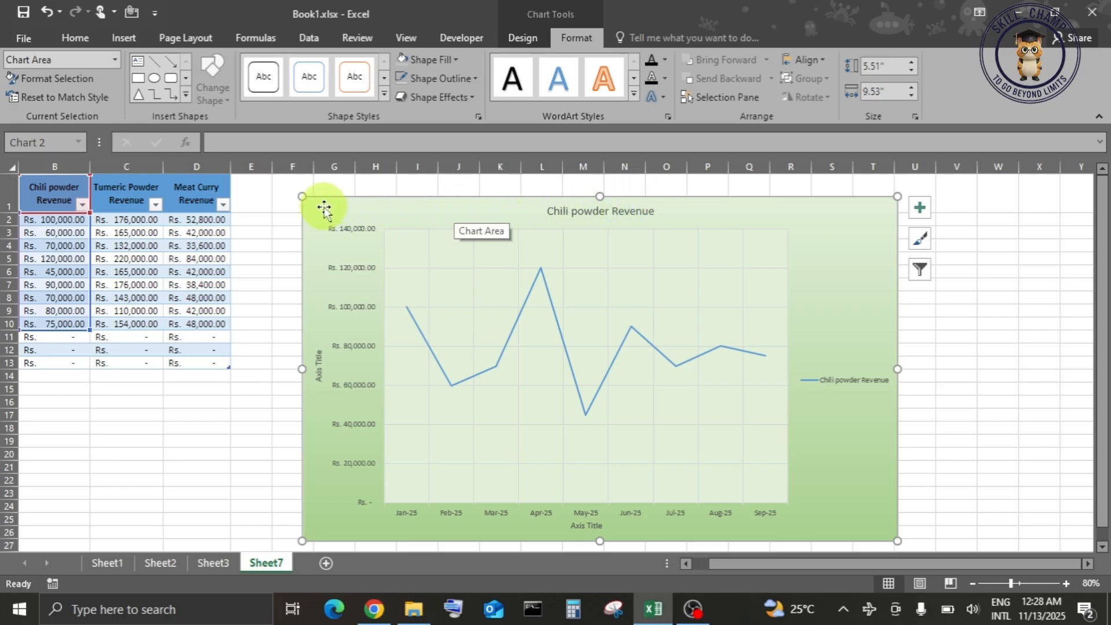
left_click(291, 229)
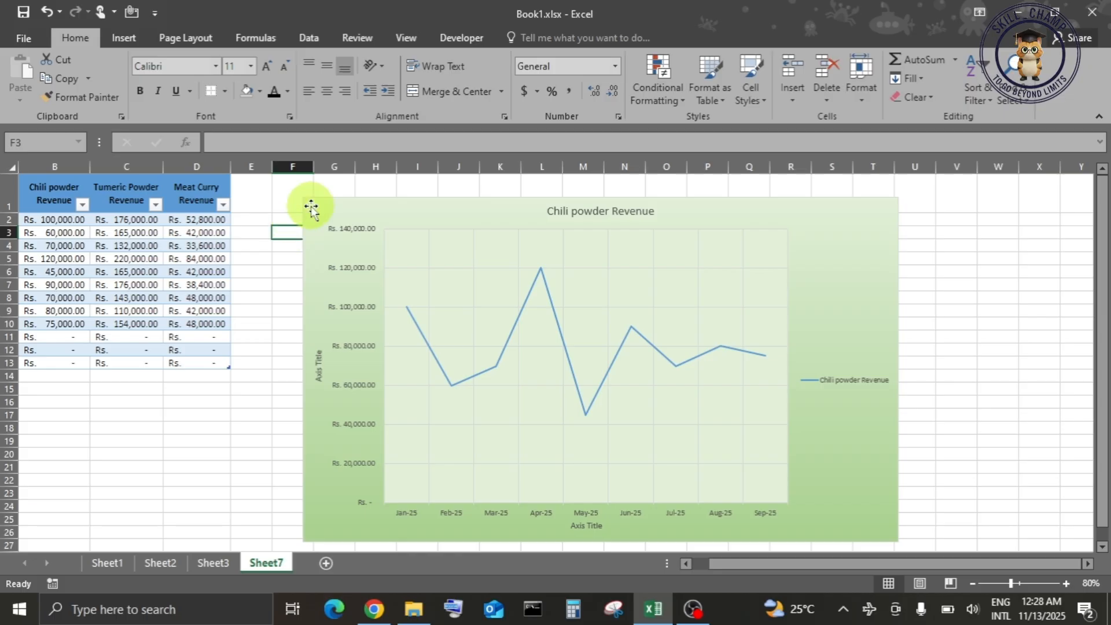
left_click(309, 207)
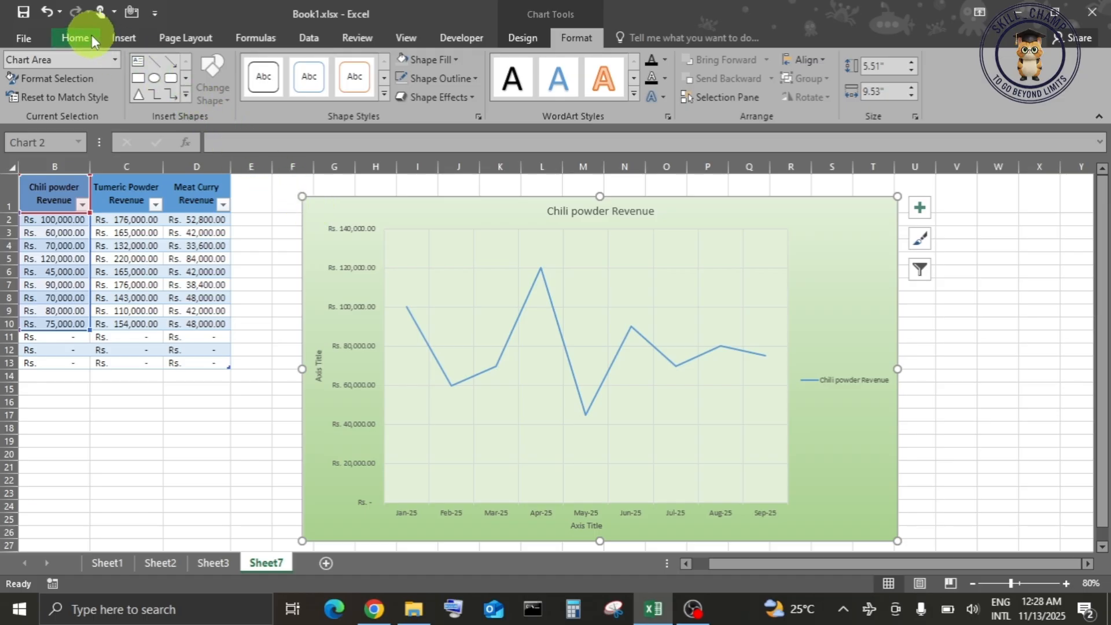
left_click(76, 38)
left_click(266, 70)
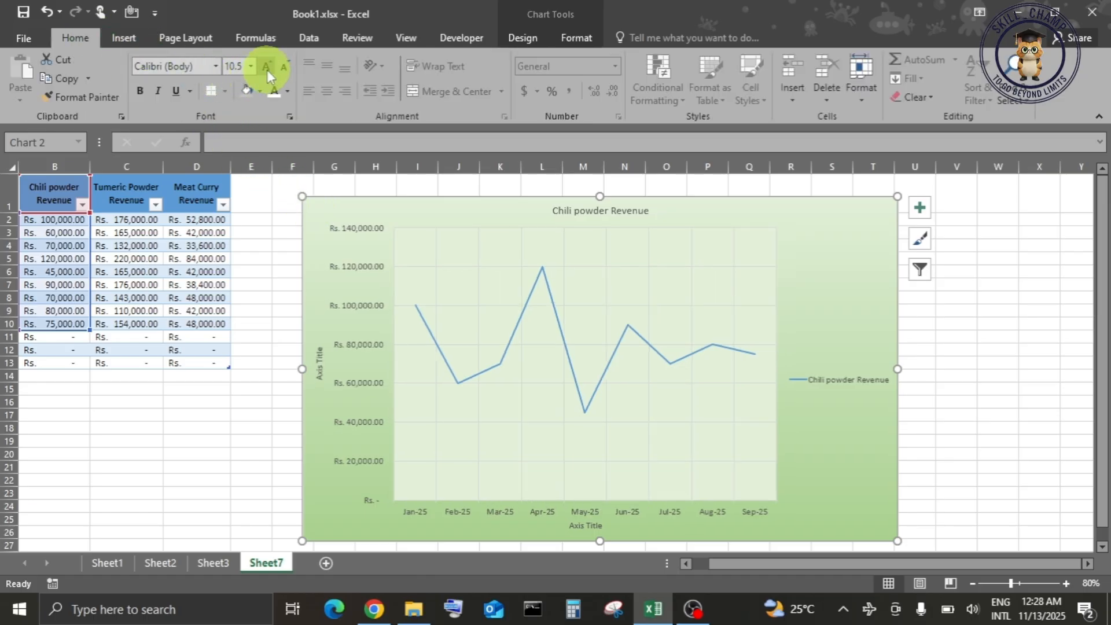
left_click(266, 70)
left_click(266, 70)
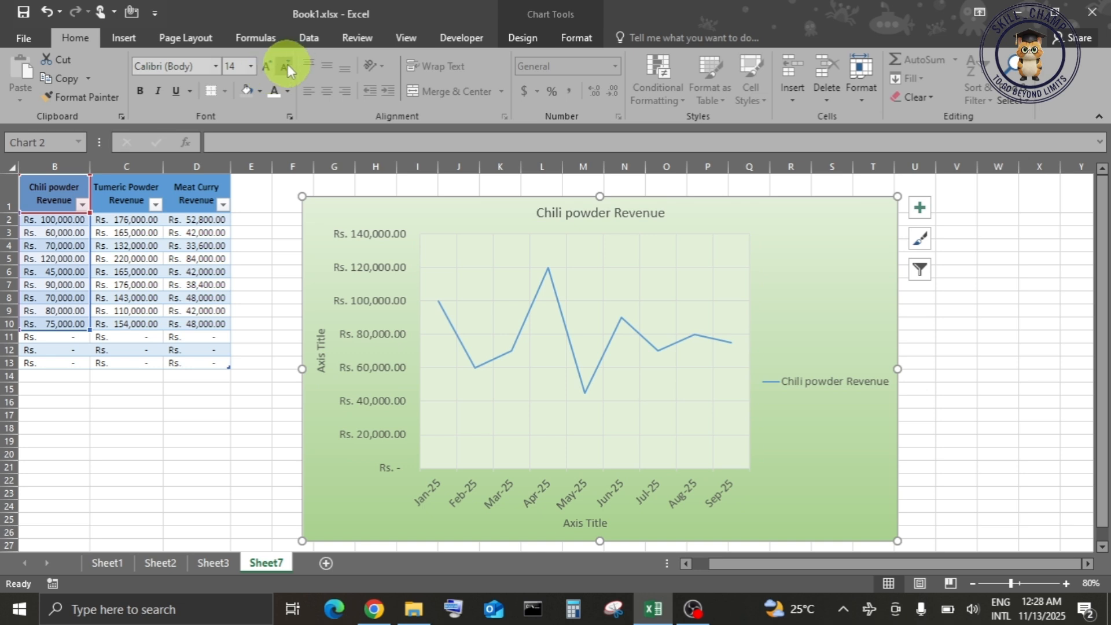
left_click(287, 64)
Set the chart title's font size to 20 and make it bold.
left_click(550, 210)
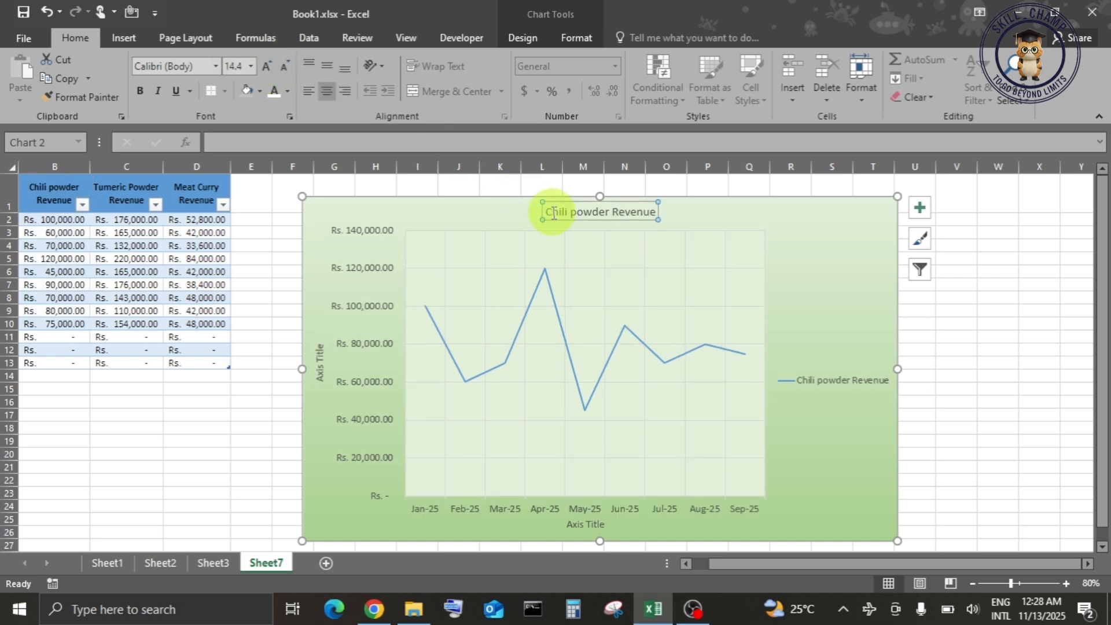
left_click(267, 67)
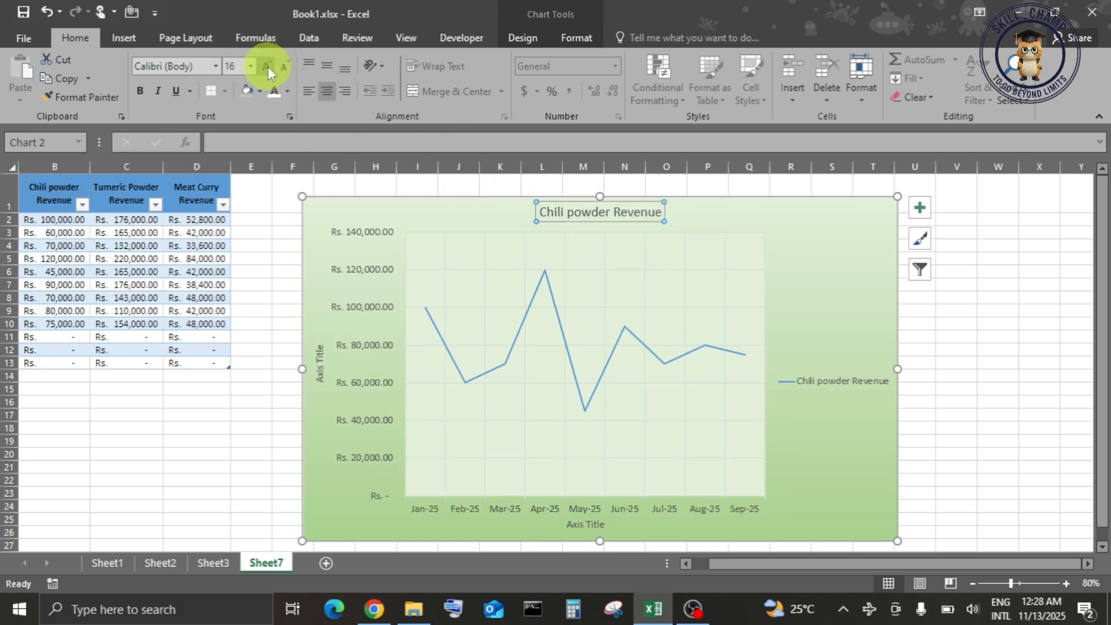
left_click(269, 67)
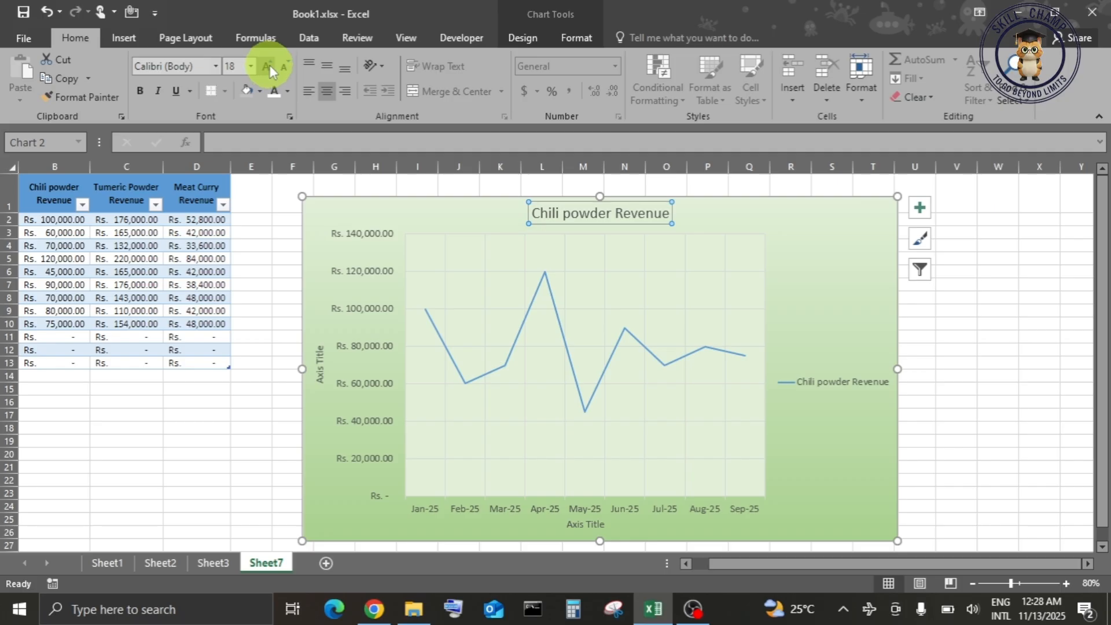
left_click(269, 65)
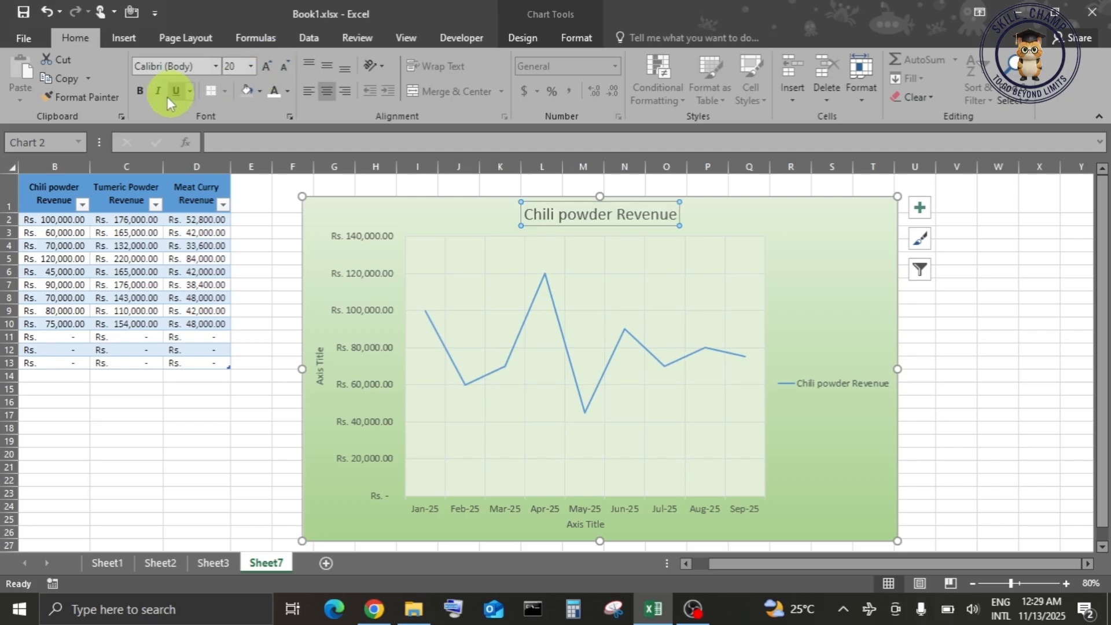
left_click(141, 93)
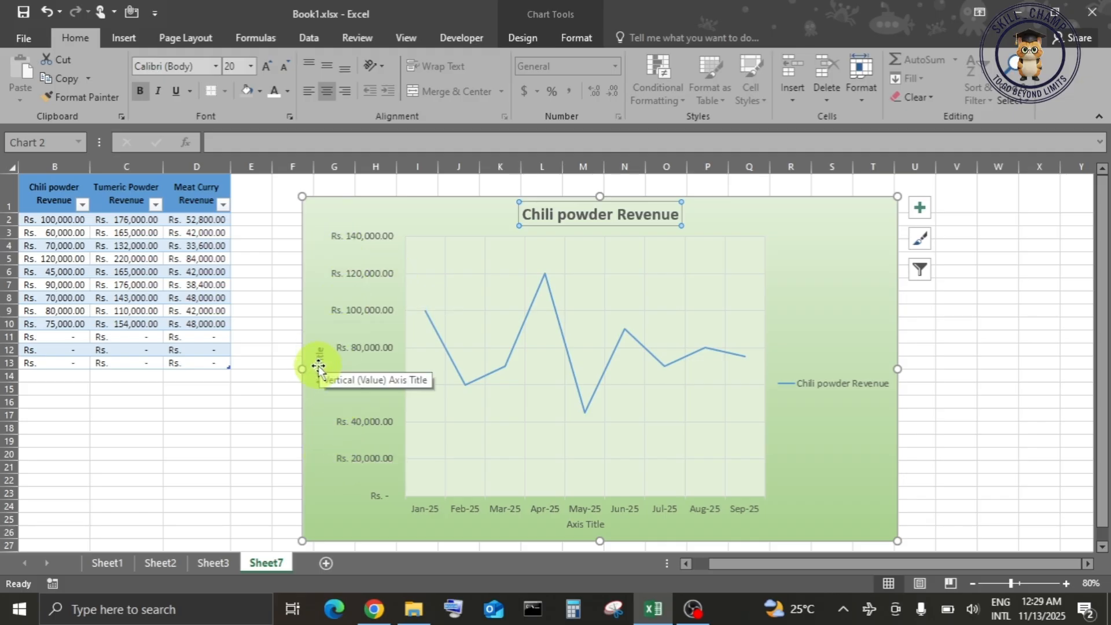
Format the vertical axis values with the Number category instead of Accounting.
double_click(347, 302)
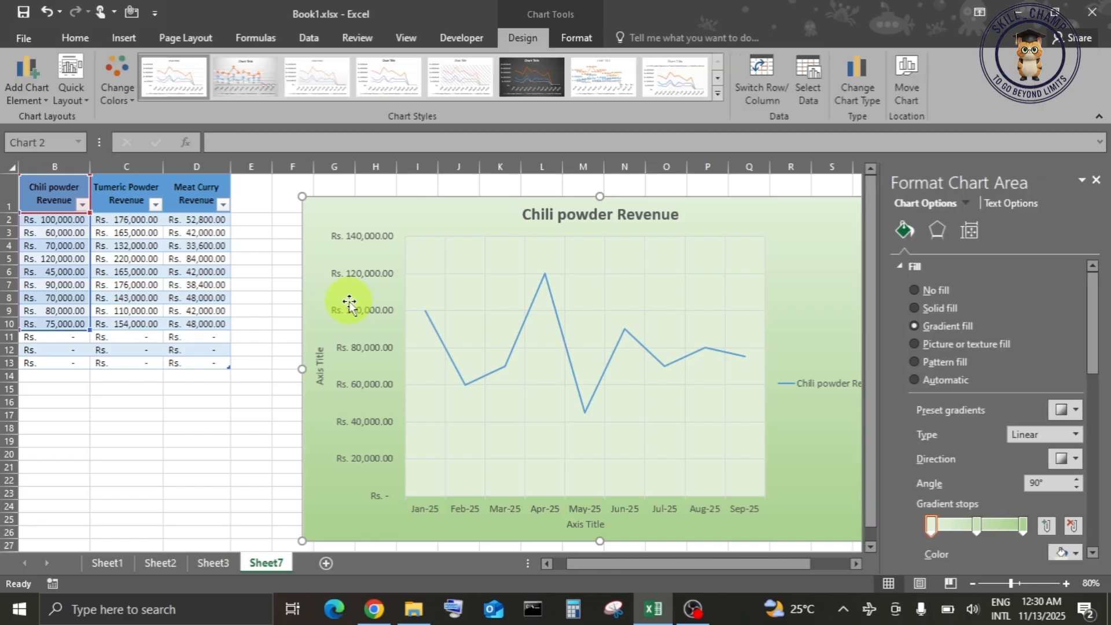
left_click(363, 241)
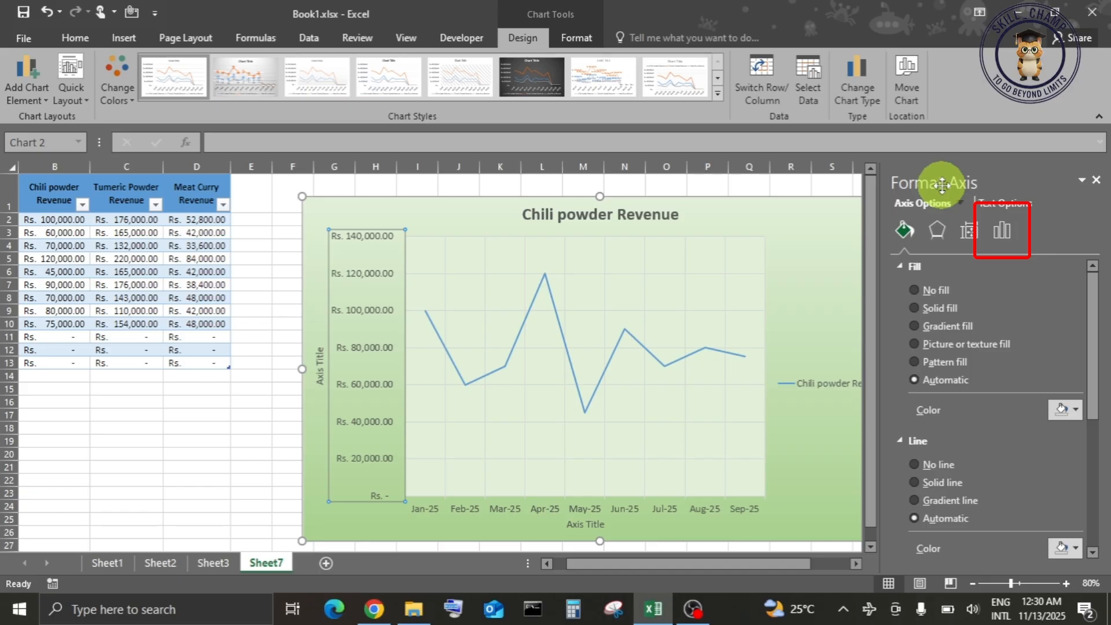
left_click(992, 234)
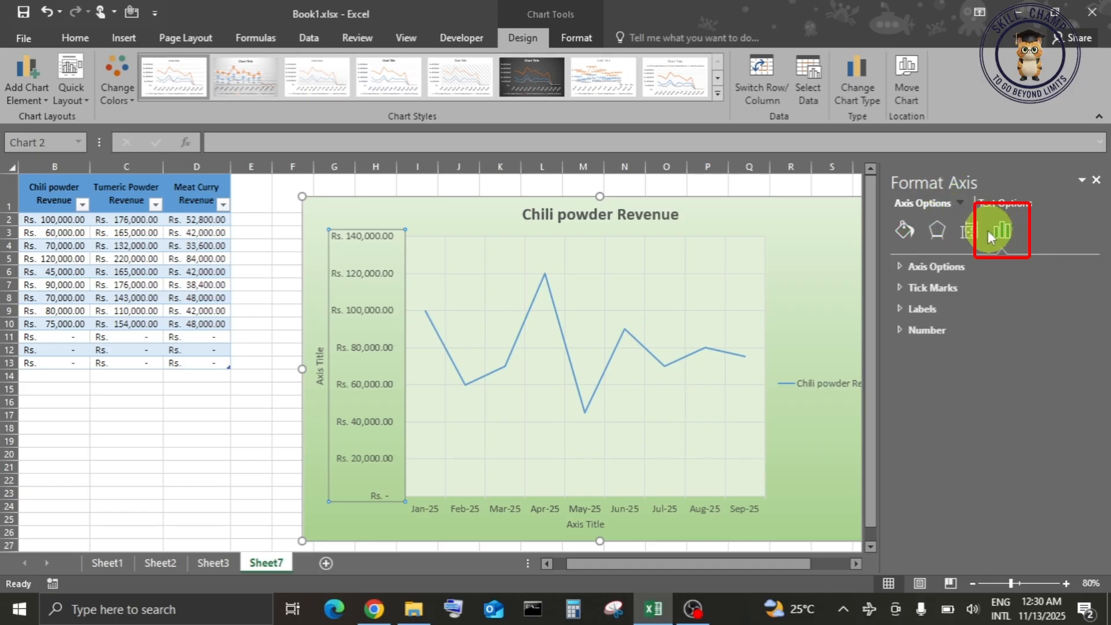
left_click(899, 329)
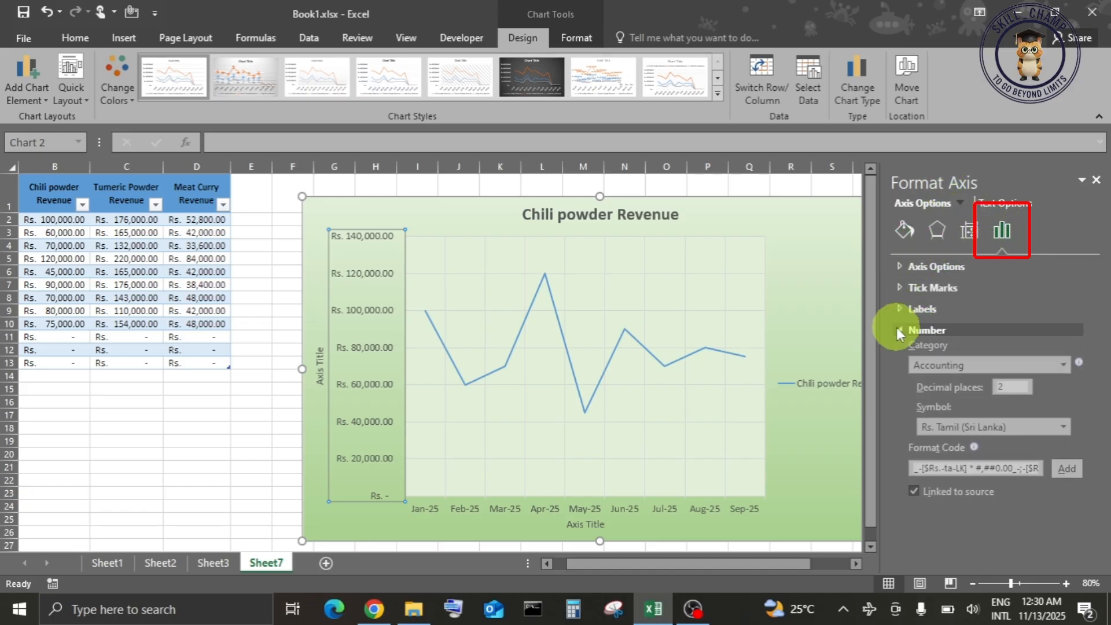
left_click(1043, 366)
left_click(994, 397)
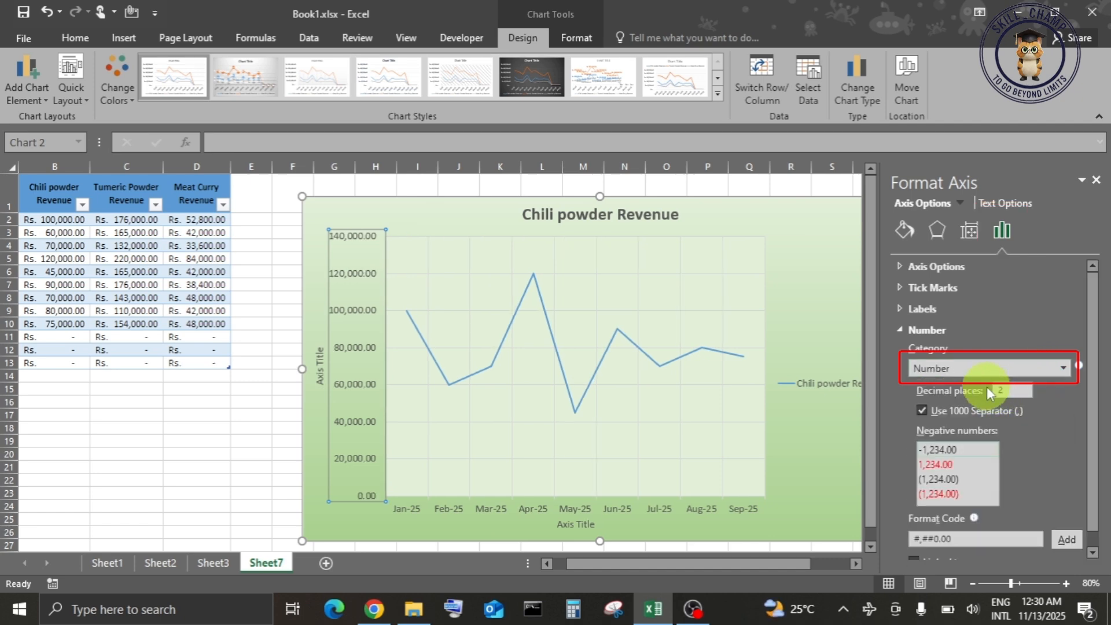
left_click(898, 329)
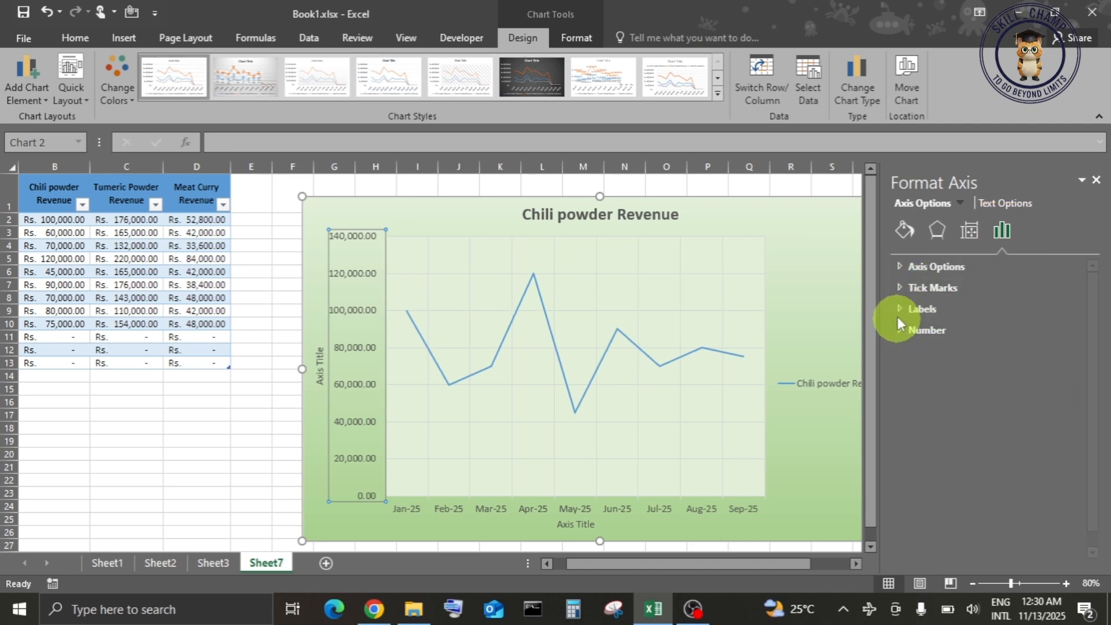
Set the vertical axis bounds to a minimum of 20000 and a maximum of 120000, with a major unit of 20000.
left_click(898, 265)
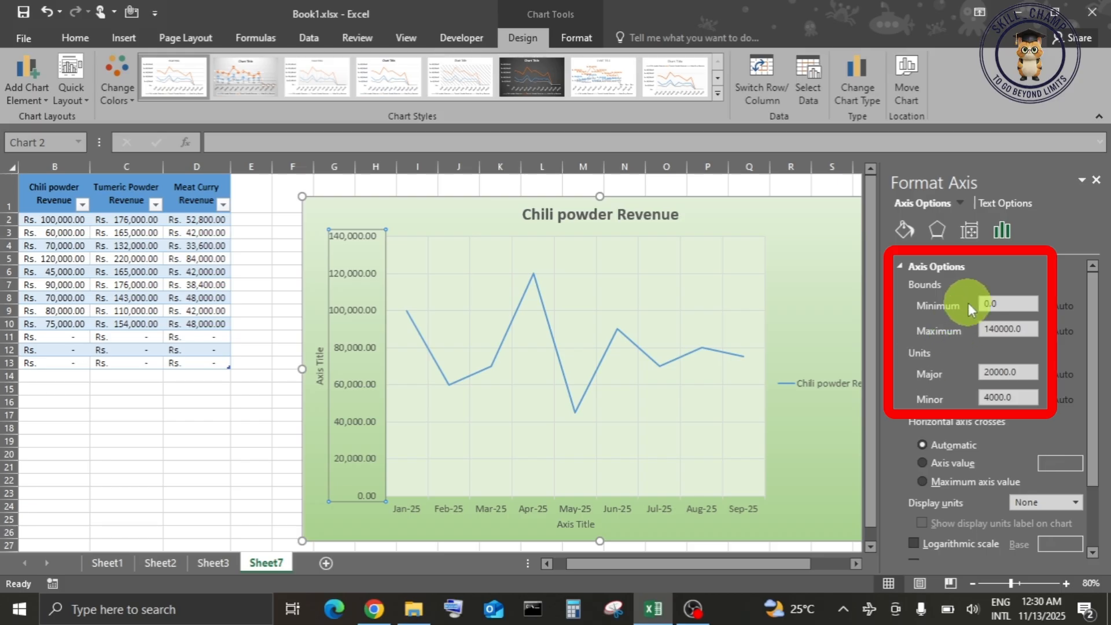
key("BackSpace")
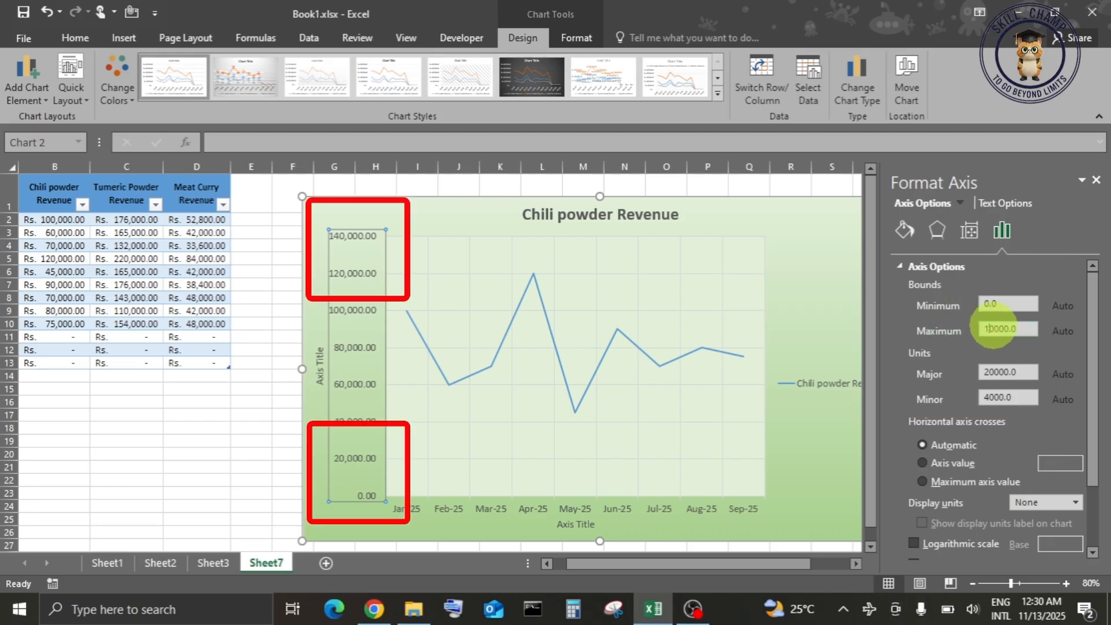
type("2")
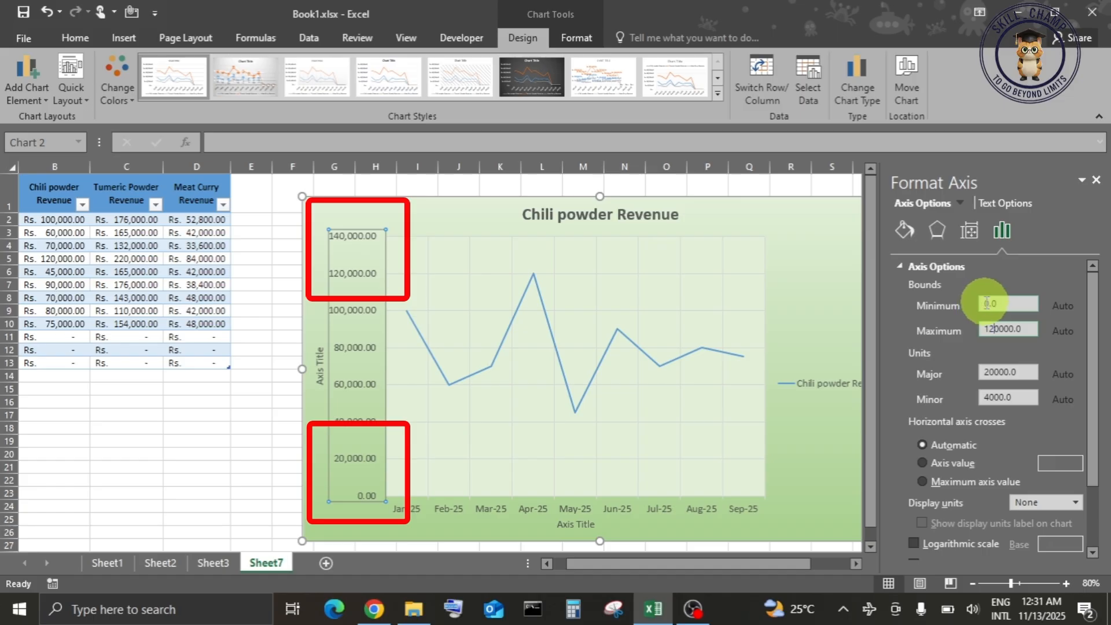
left_click(987, 302)
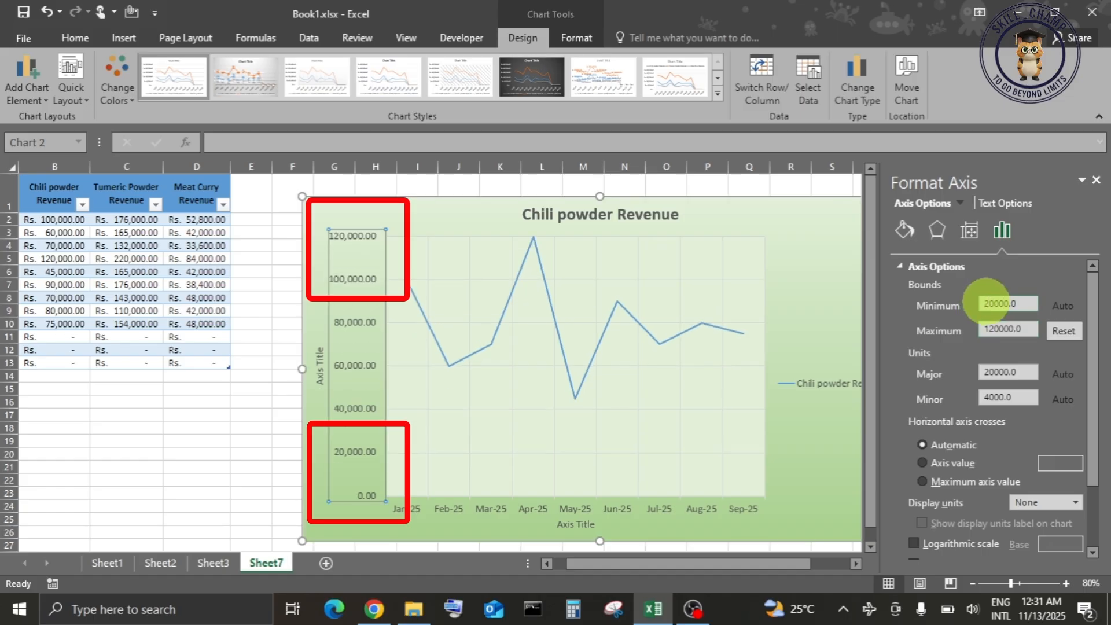
key("Return")
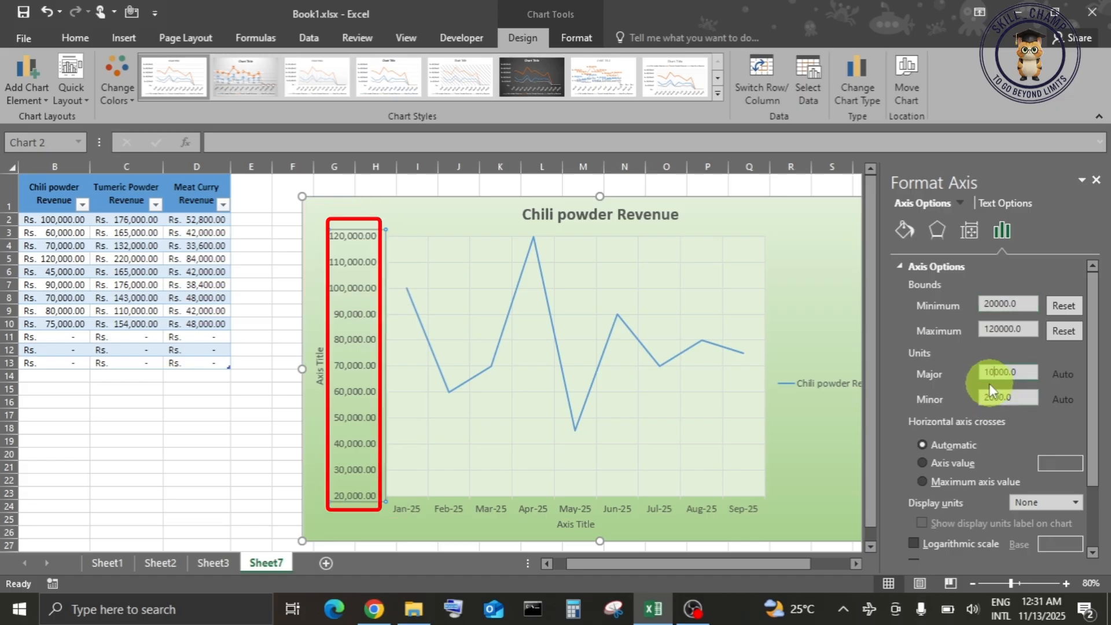
key("Return")
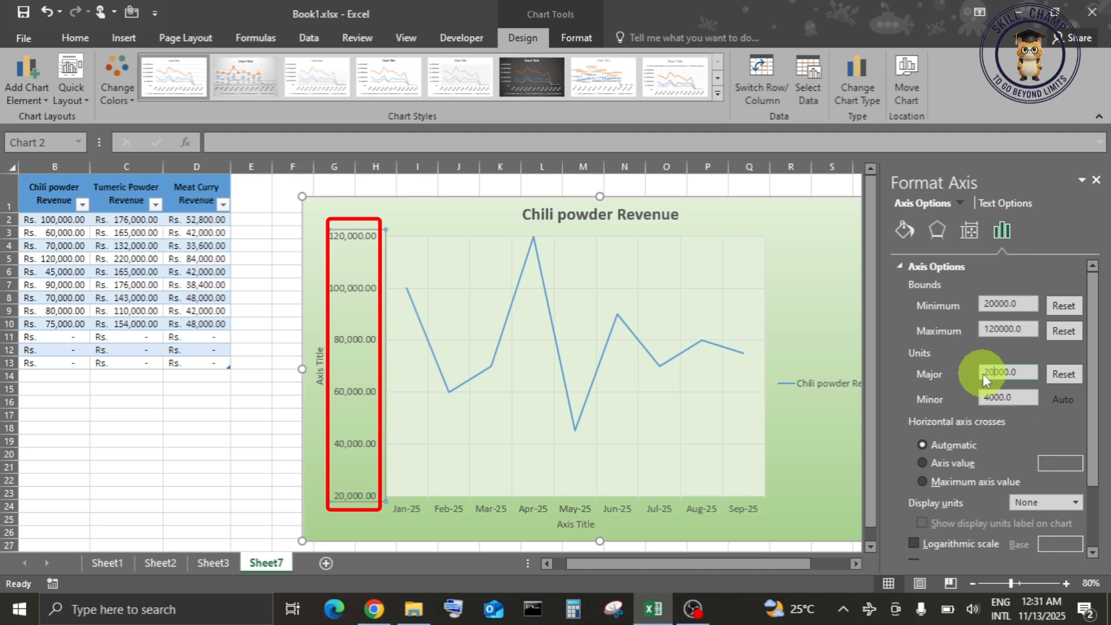
Reset the vertical axis's major unit, maximum bound and minimum bound to automatic.
left_click(1061, 373)
left_click(1064, 331)
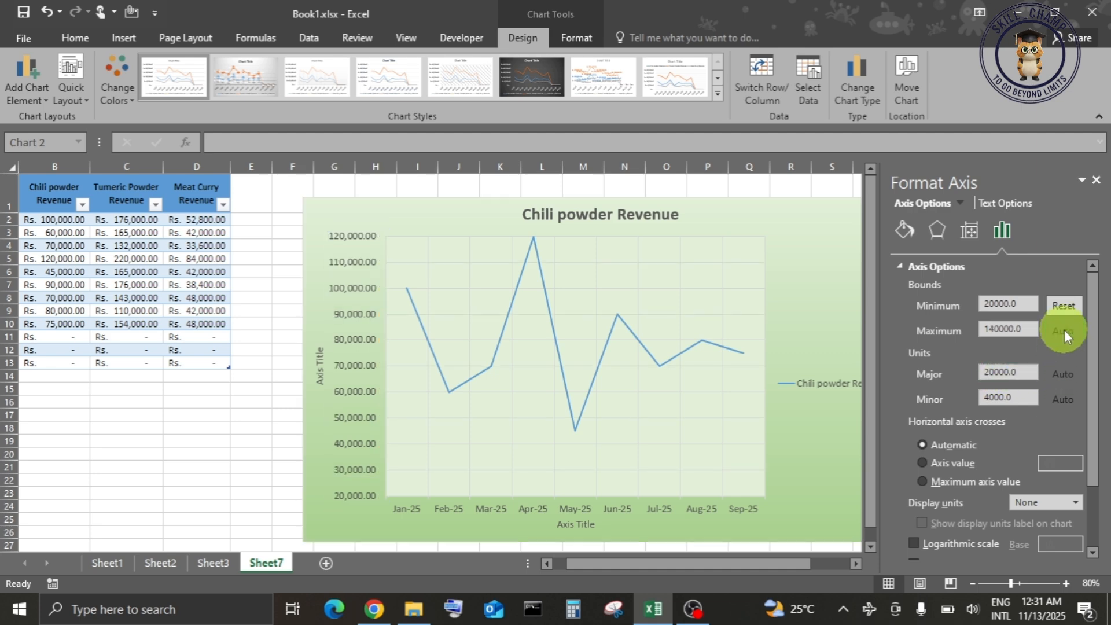
left_click(1061, 308)
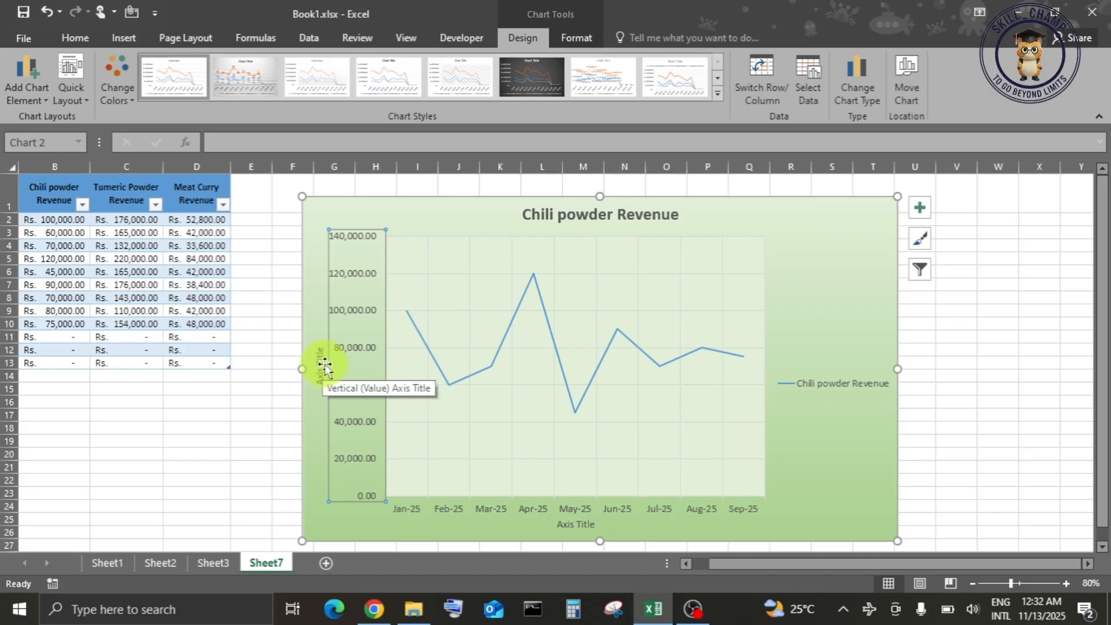
Set the vertical axis title's text direction to Horizontal and move the title above the axis values.
left_click(320, 365)
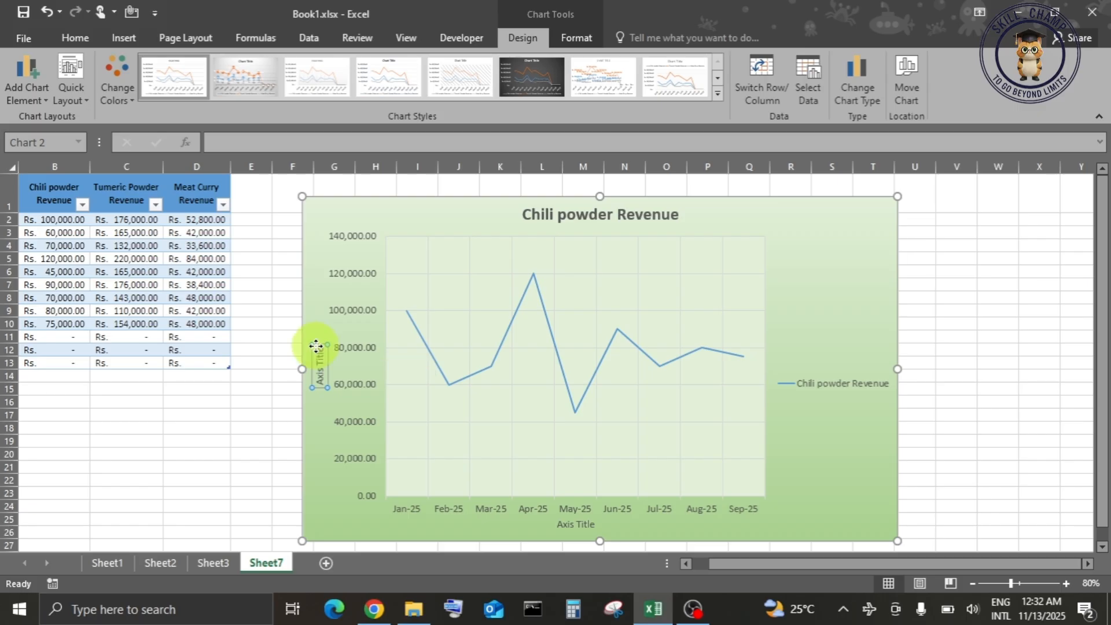
double_click(316, 346)
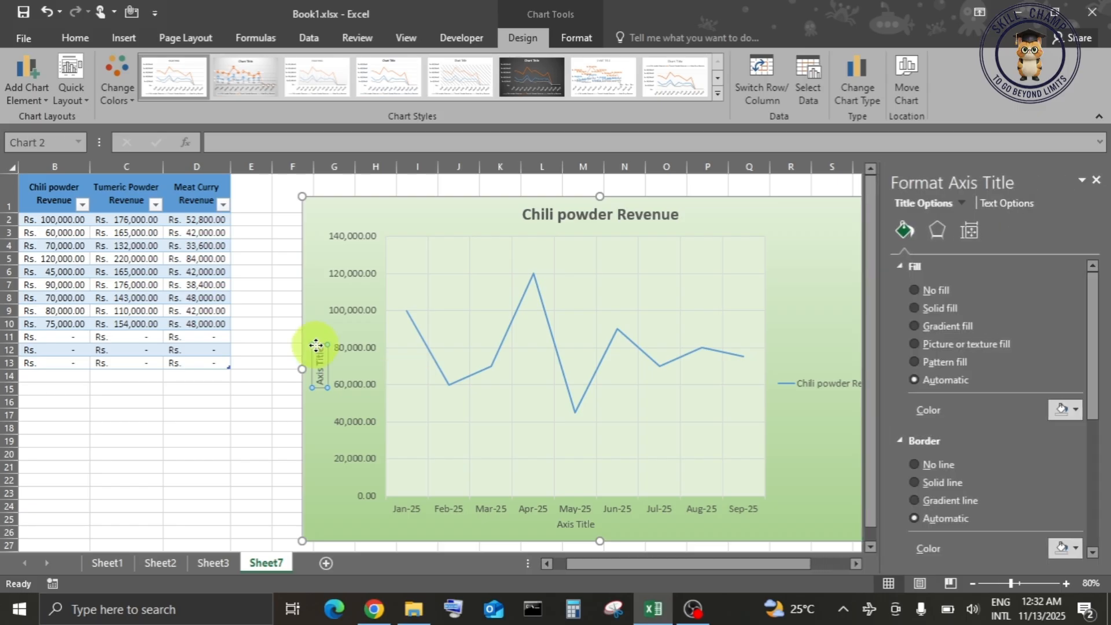
left_click(975, 234)
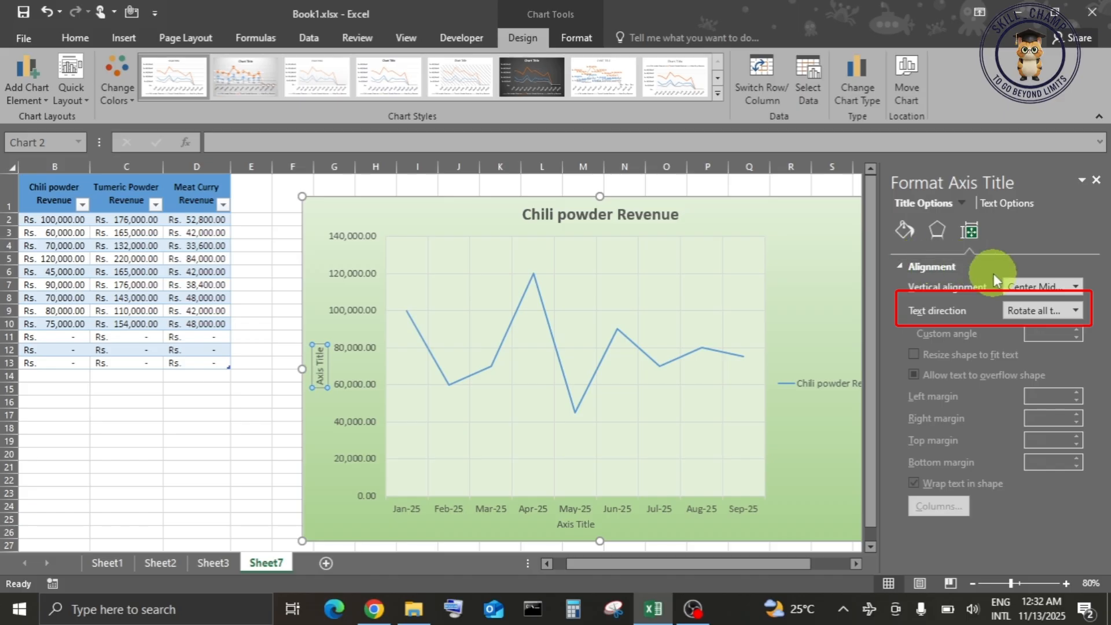
left_click(1018, 308)
left_click(1013, 339)
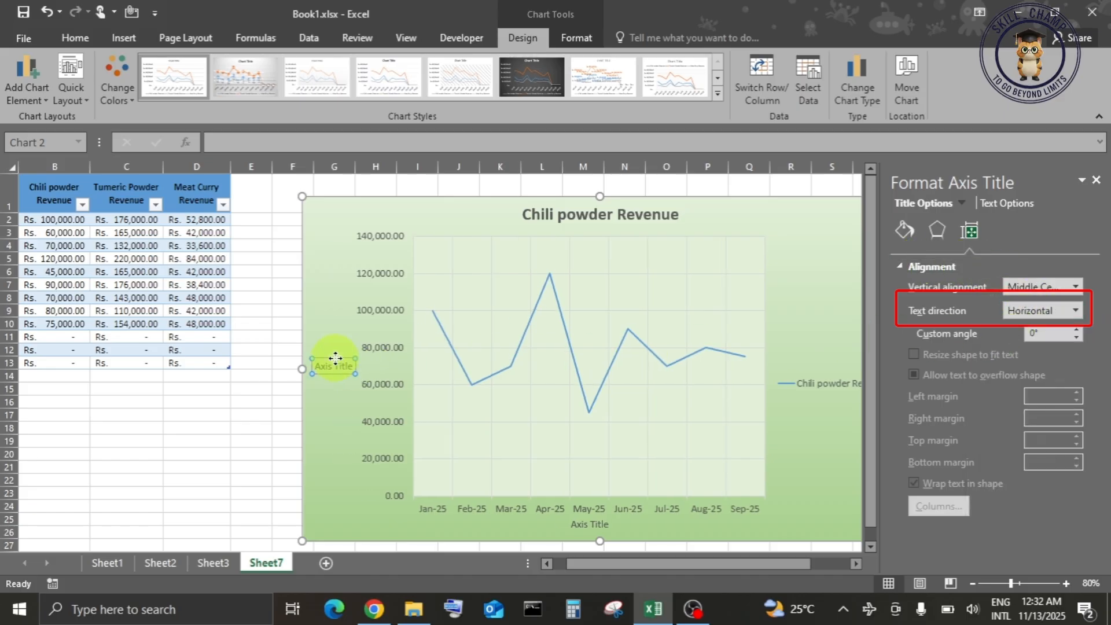
left_click_drag(346, 207, 355, 207)
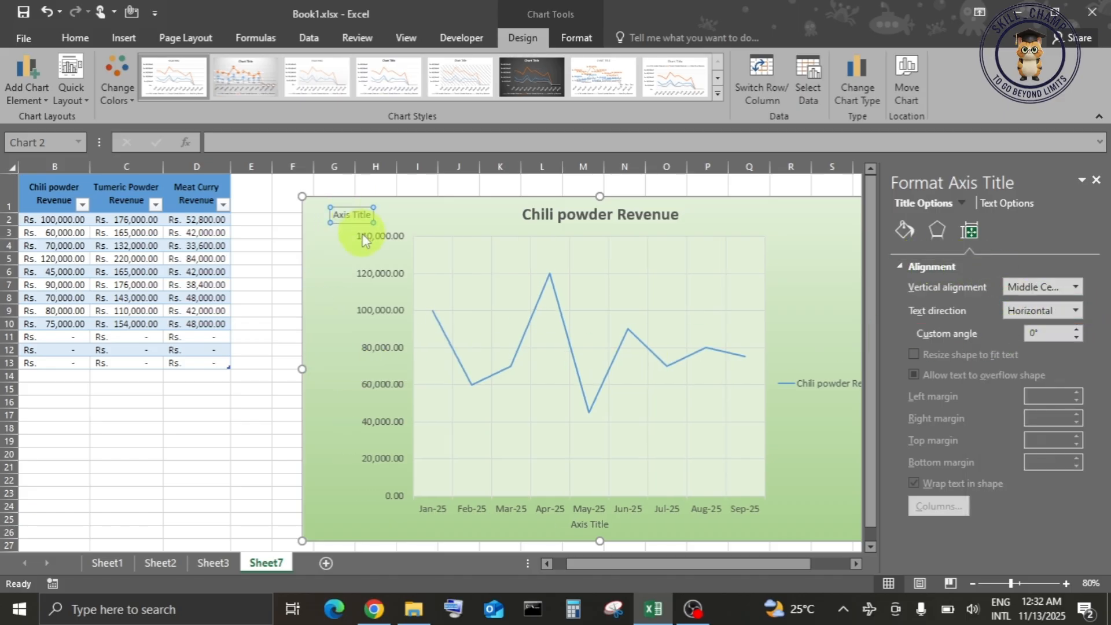
Widen the plot area to the left to fill the space freed by the moved axis title.
left_click(415, 297)
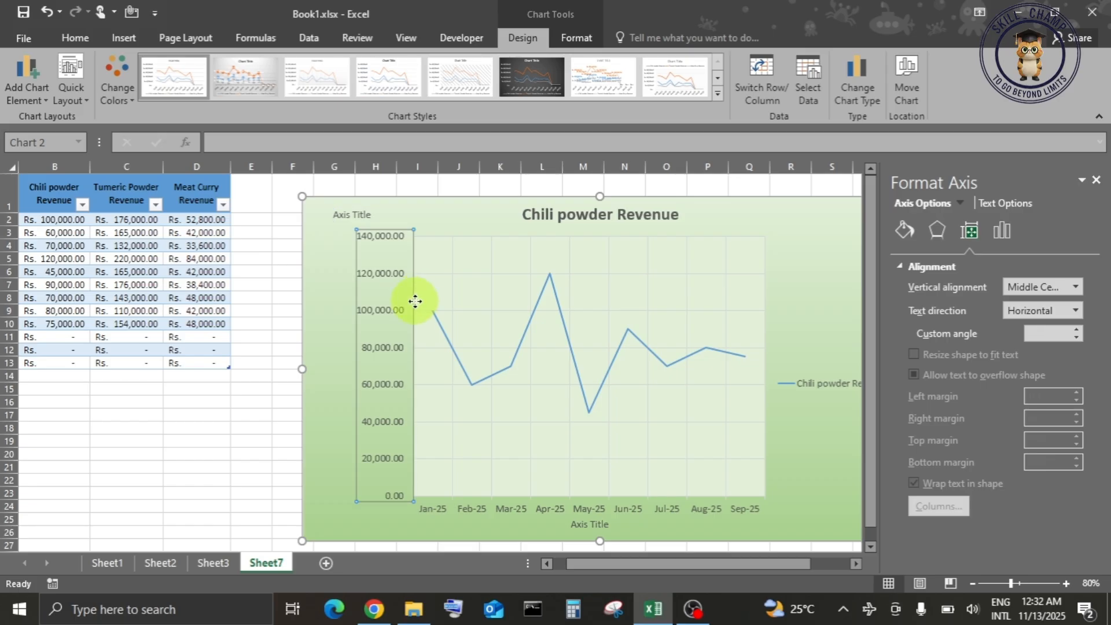
left_click(421, 315)
left_click_drag(412, 366, 383, 362)
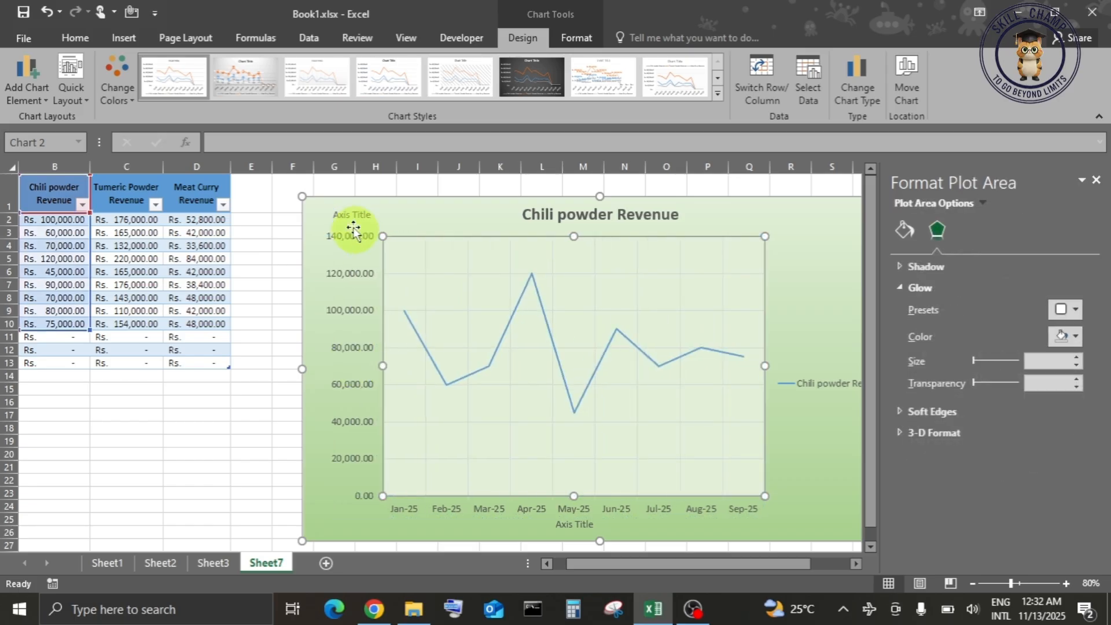
Change the vertical axis title to "Revenue (Rs. )" and select the horizontal axis title.
left_click(351, 215)
triple_click(368, 214)
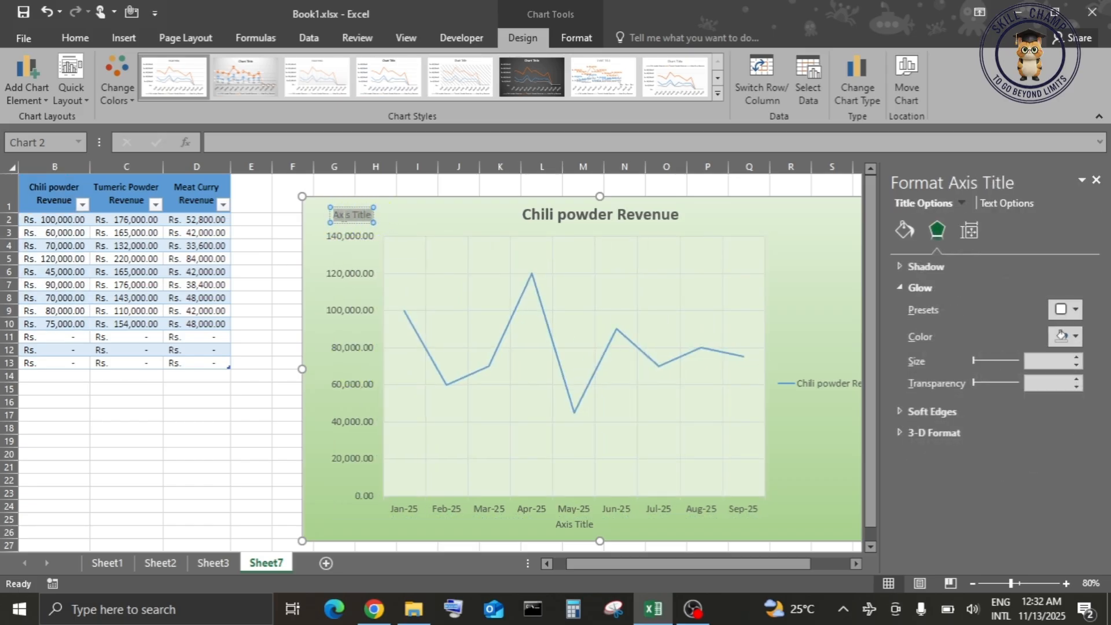
type("Re")
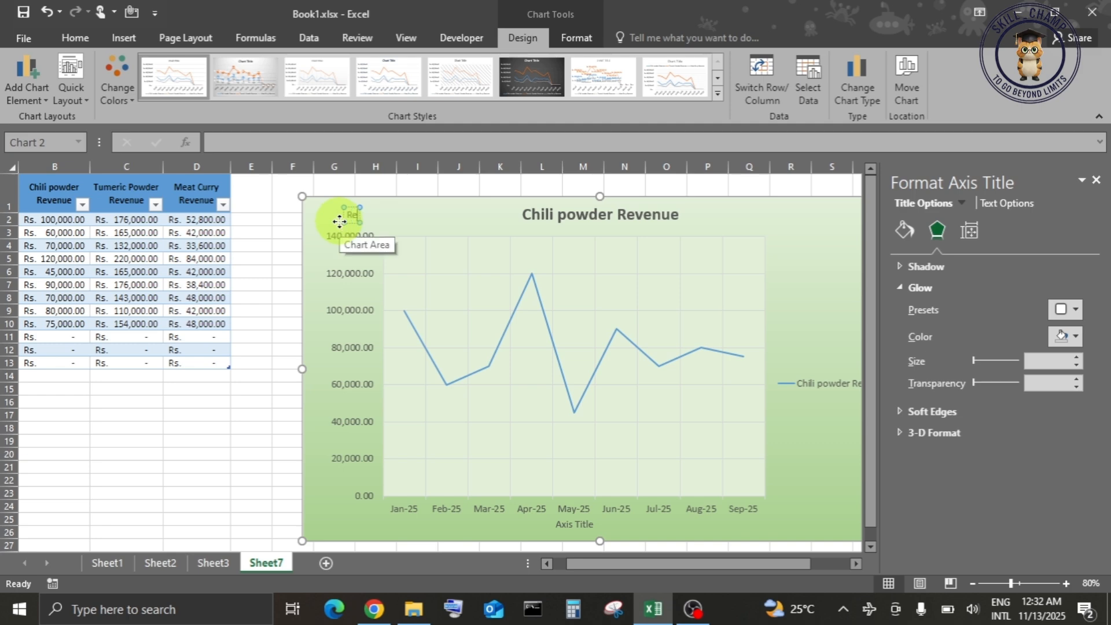
type("venue (Rs.")
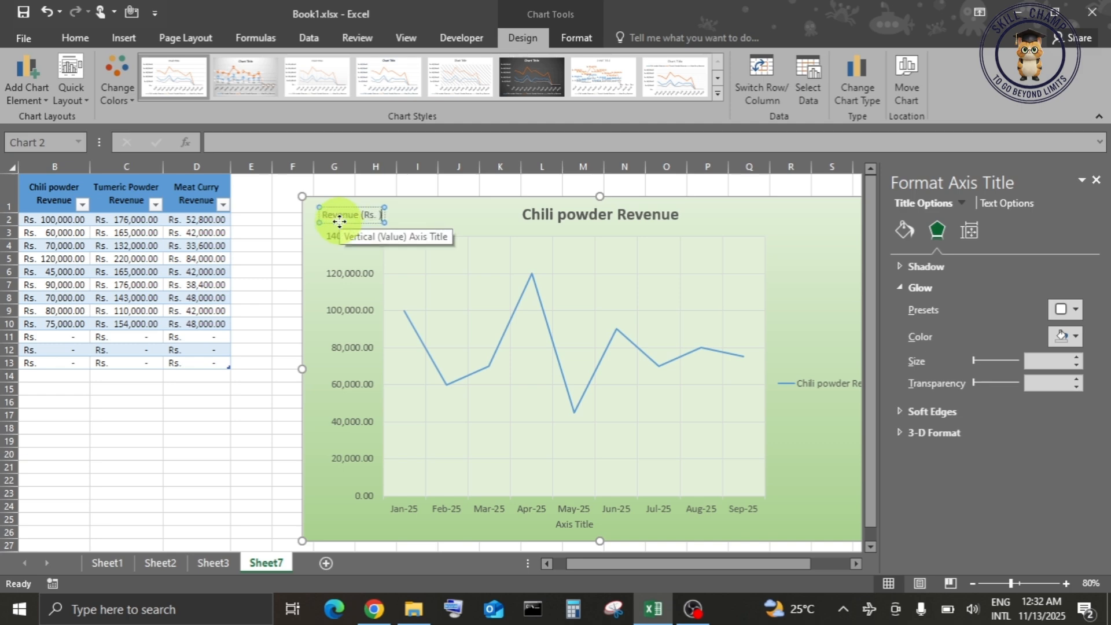
left_click(559, 526)
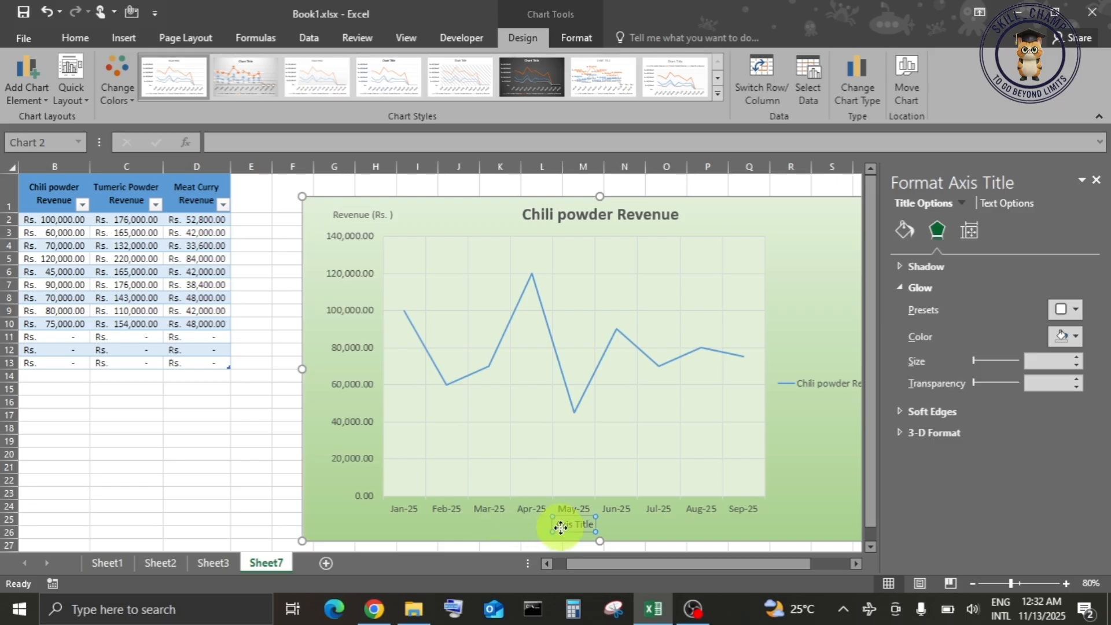
Change the horizontal axis title to "Month" and close the chart formatting pane.
triple_click(566, 525)
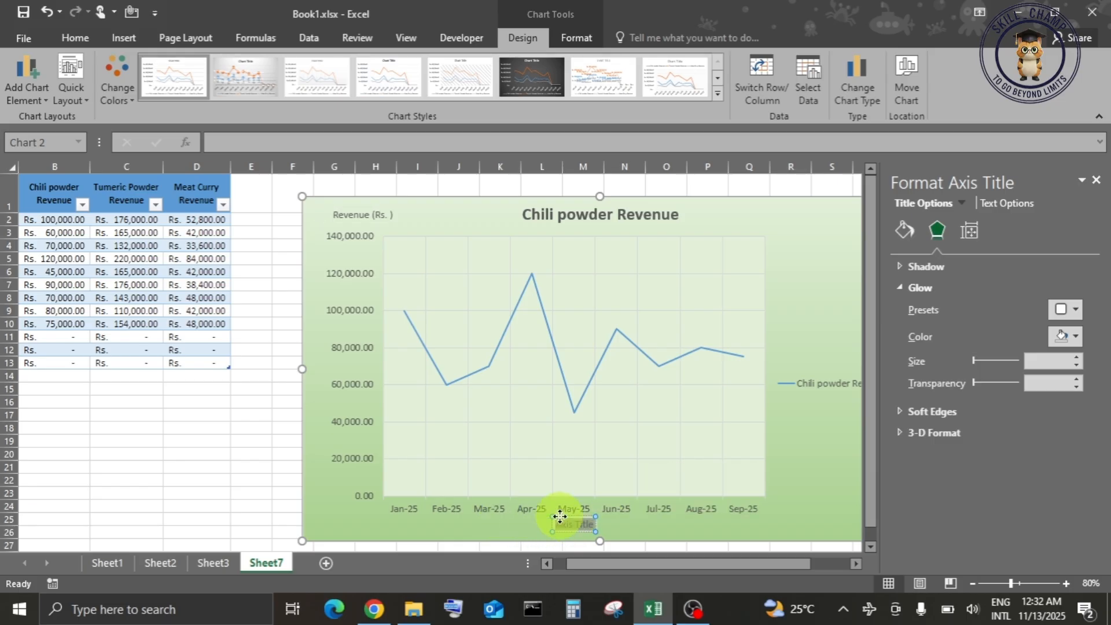
type("Month")
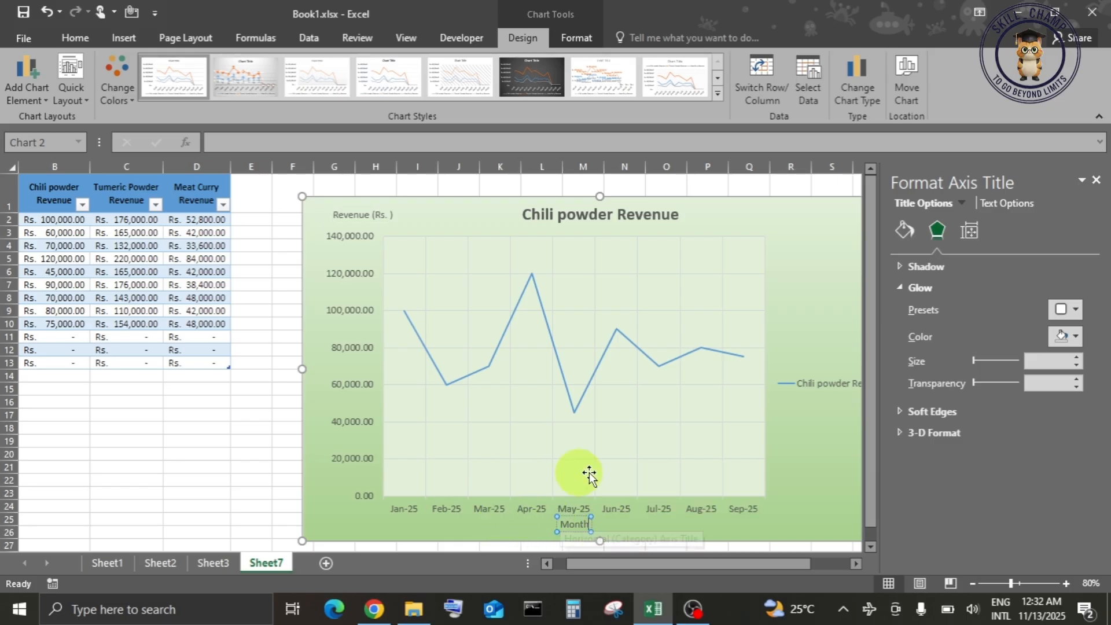
left_click(781, 441)
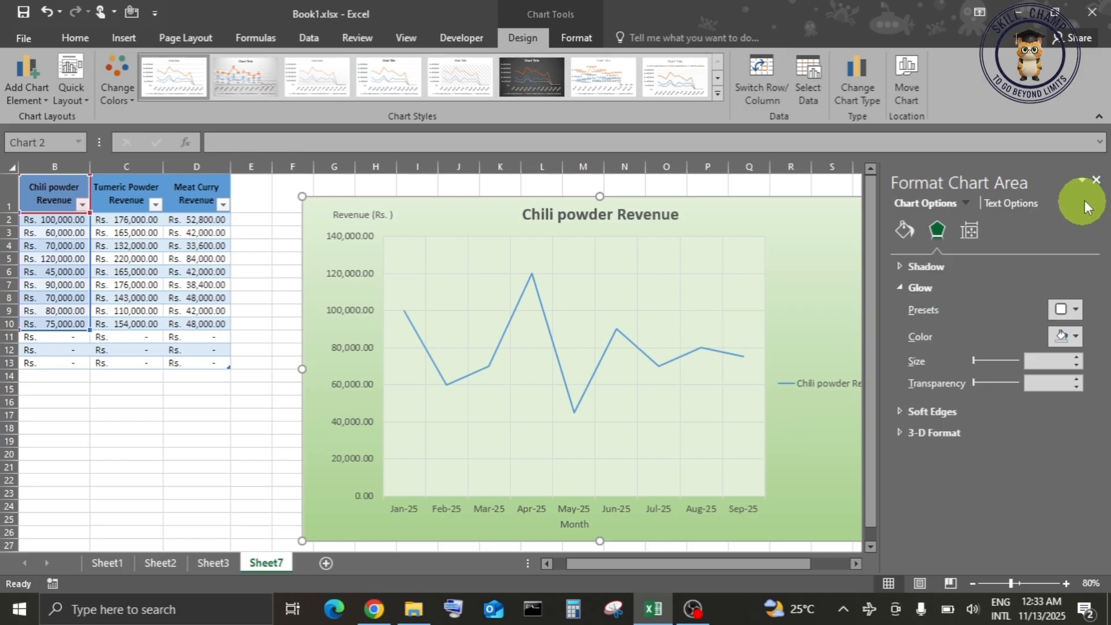
left_click(1095, 180)
key("Escape")
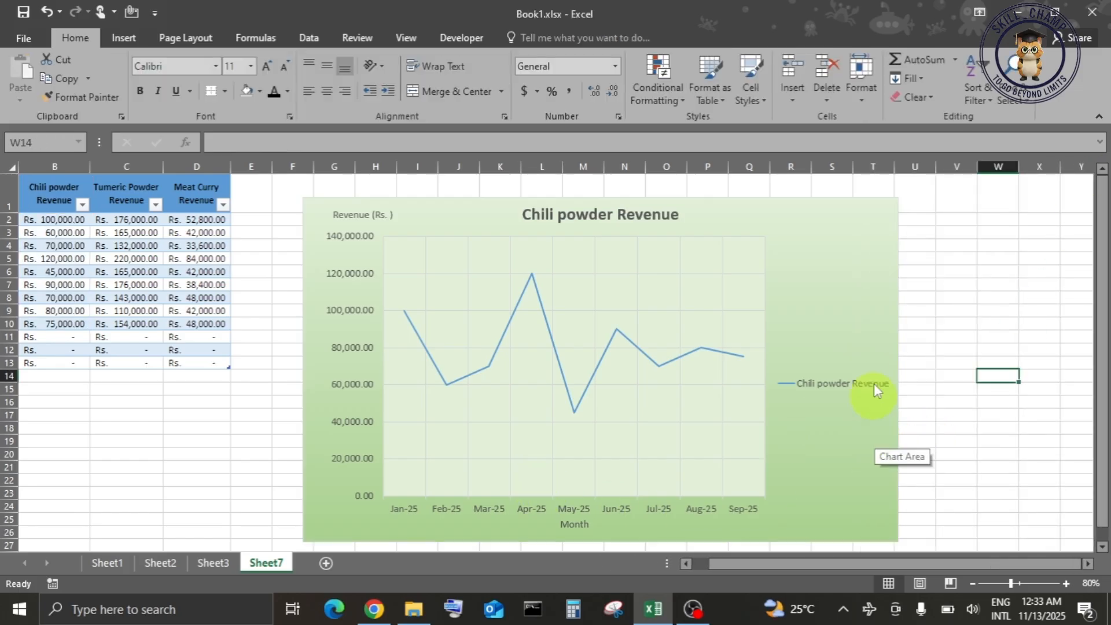
Extend the chart's source data to include the Tumeric Powder Revenue column.
left_click(862, 251)
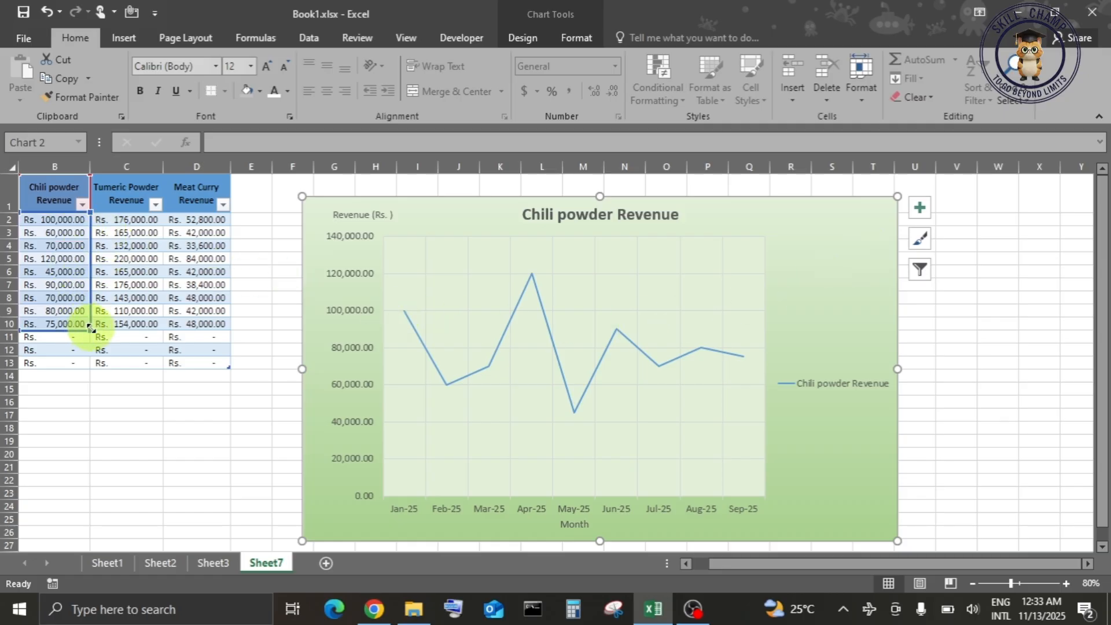
left_click_drag(90, 327, 146, 334)
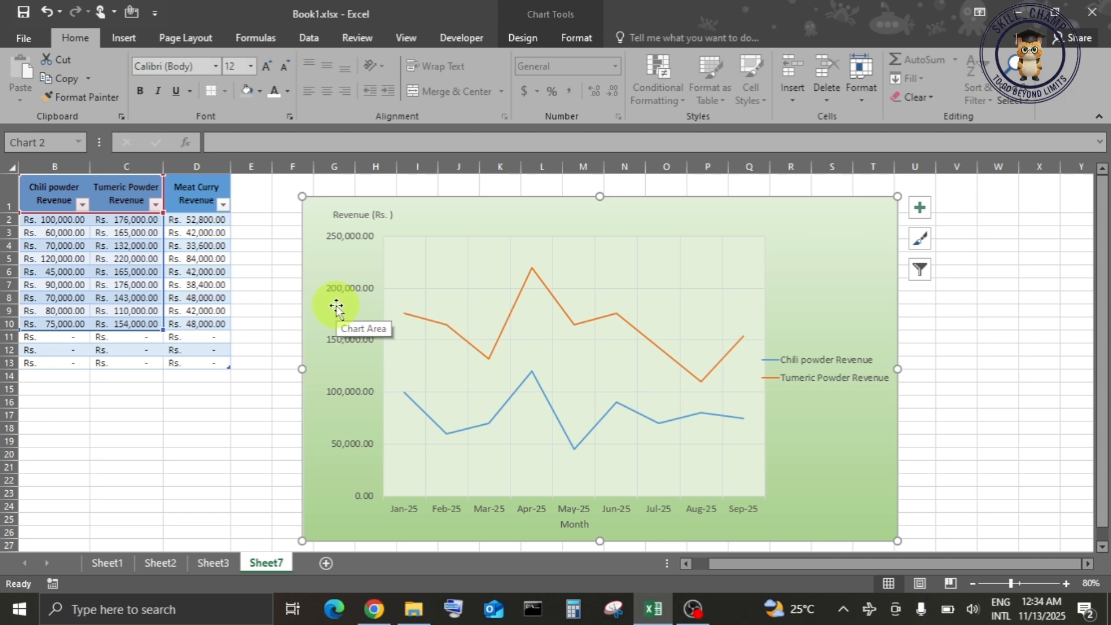
Examine the available chart elements and the chart filter's series and month categories.
left_click(919, 207)
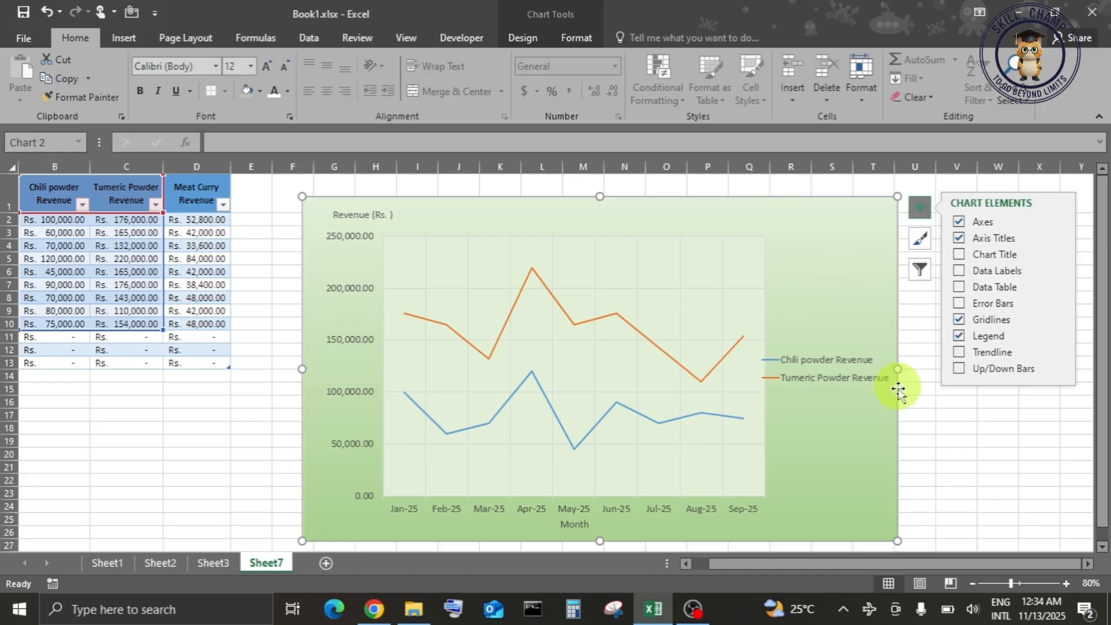
left_click(940, 413)
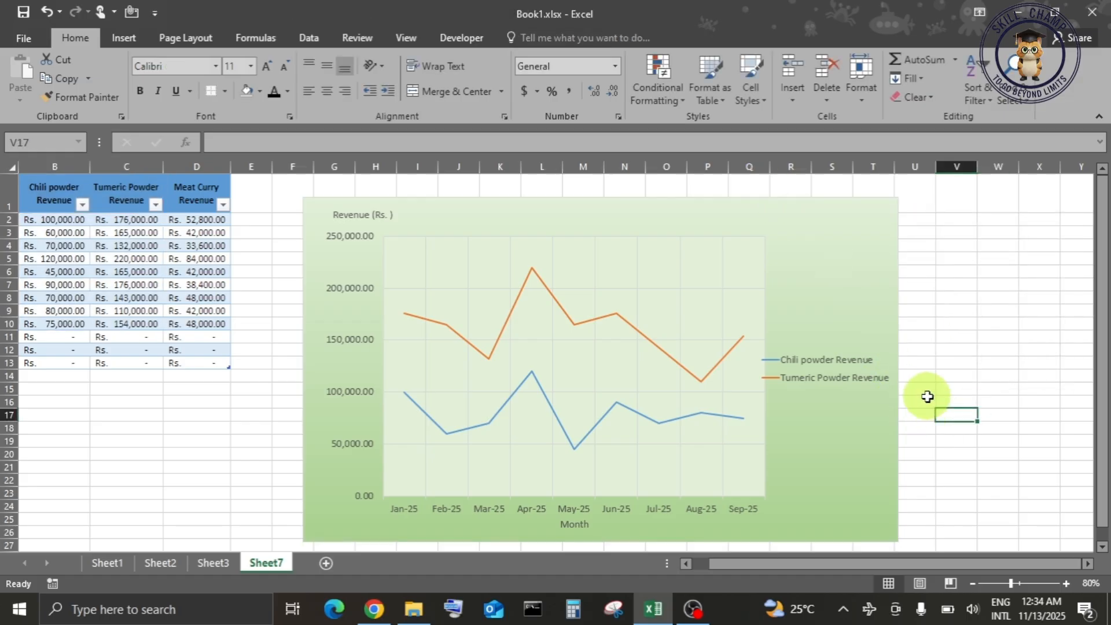
left_click(881, 241)
left_click(920, 269)
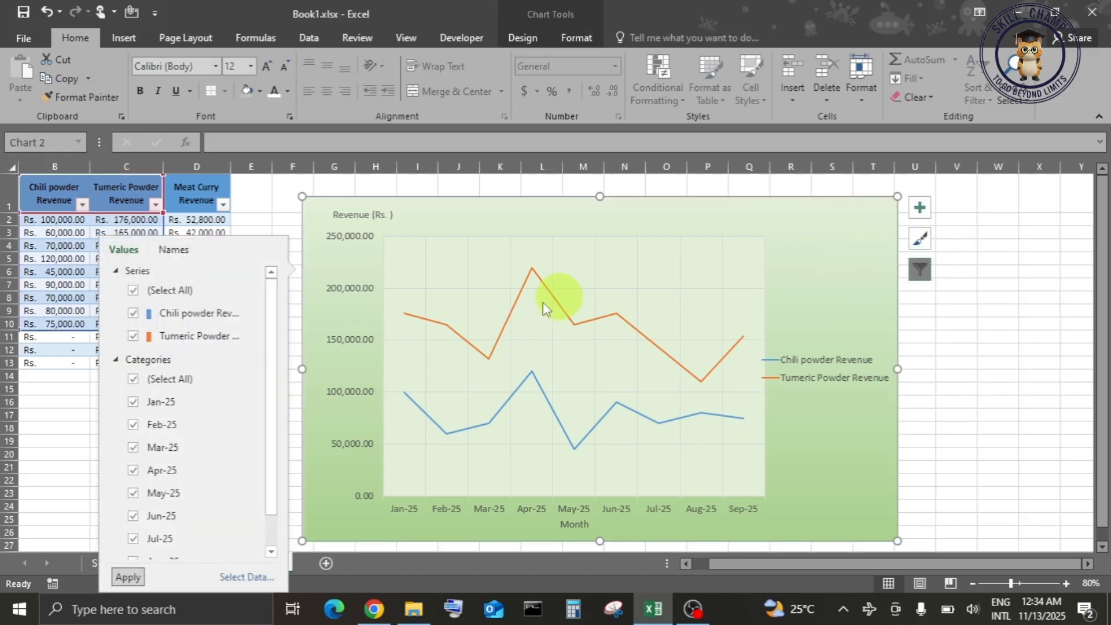
left_click(134, 335)
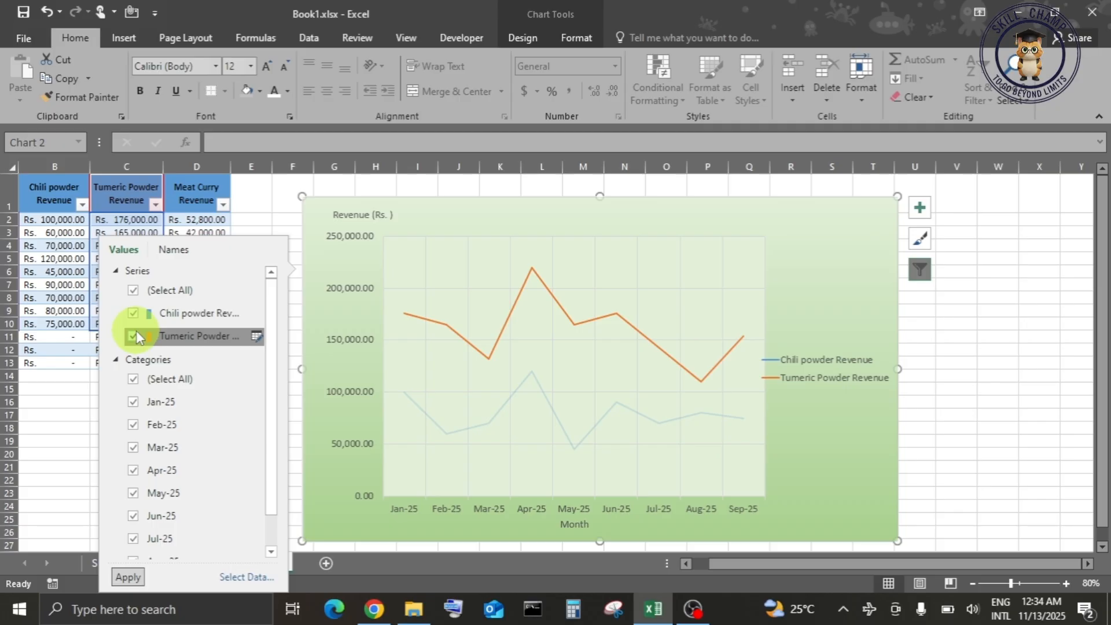
left_click(134, 336)
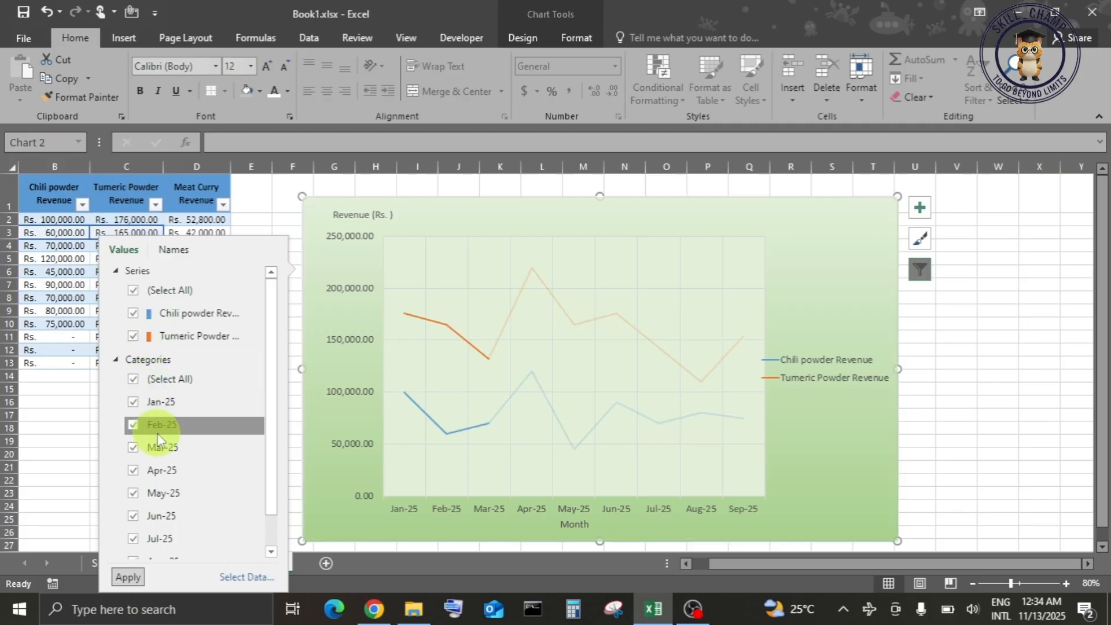
scroll(165, 518, "down", 2)
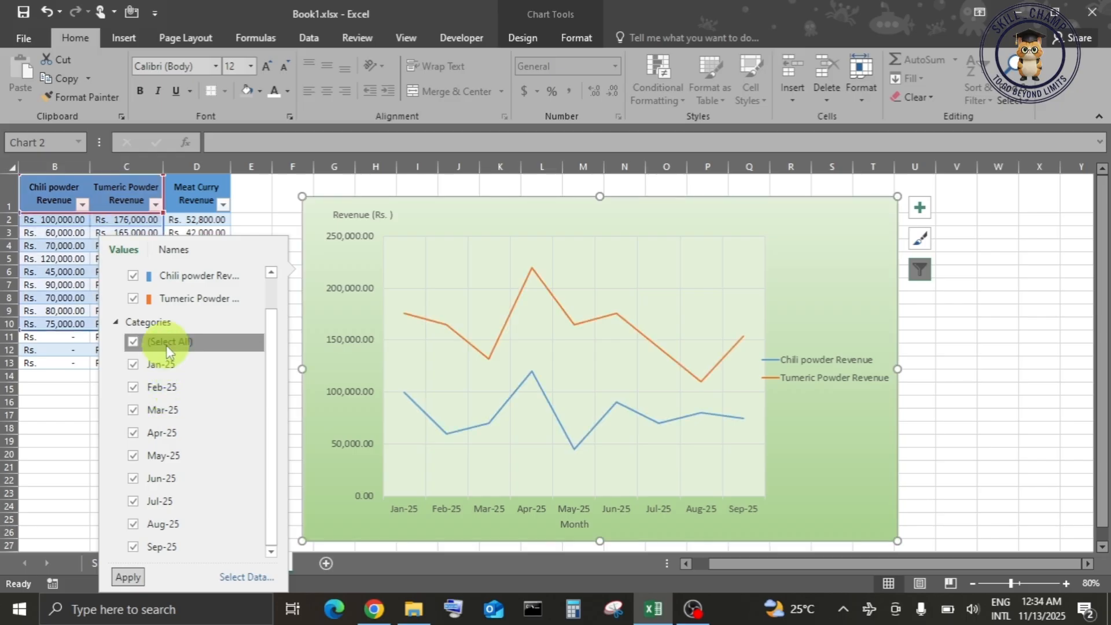
left_click(998, 387)
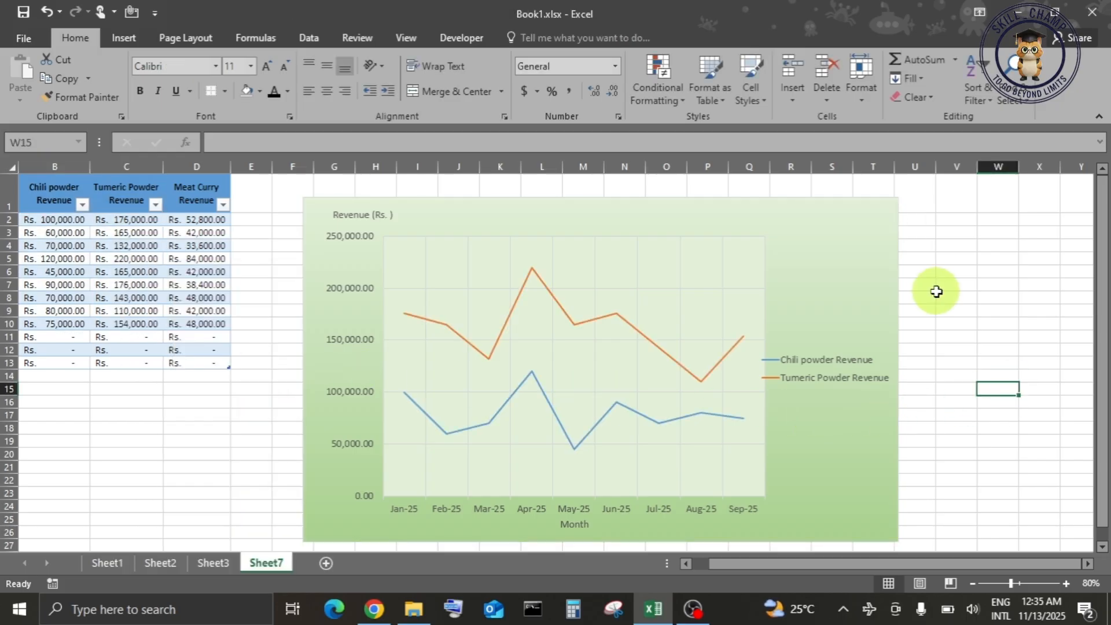
Try to limit the chart's data range to A1:B10 of Sheet7 through Select Data.
left_click(874, 252)
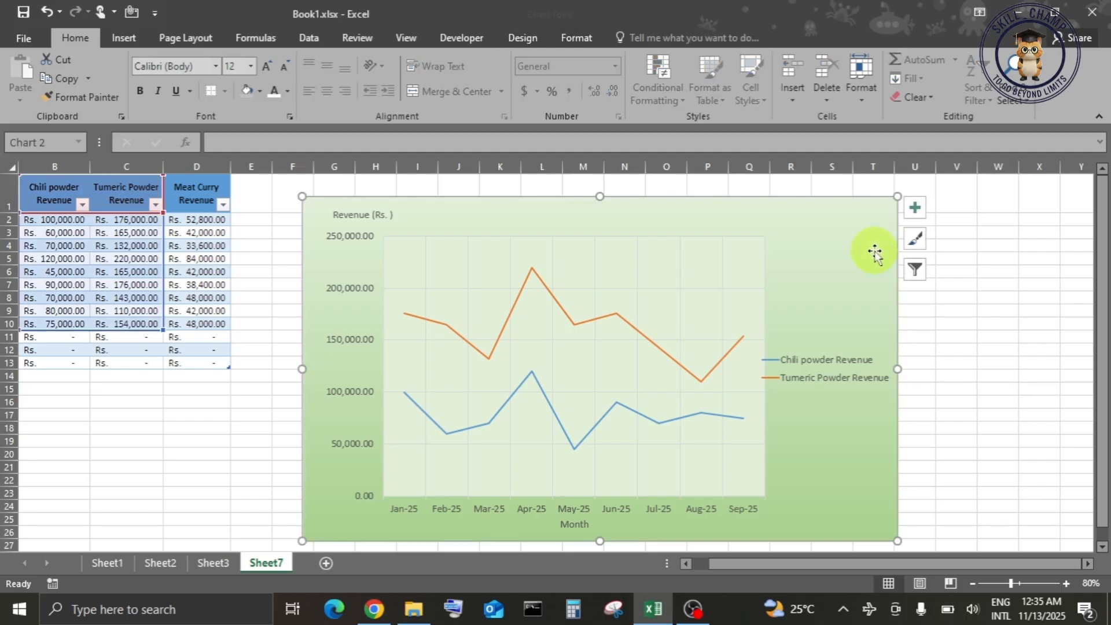
left_click(531, 40)
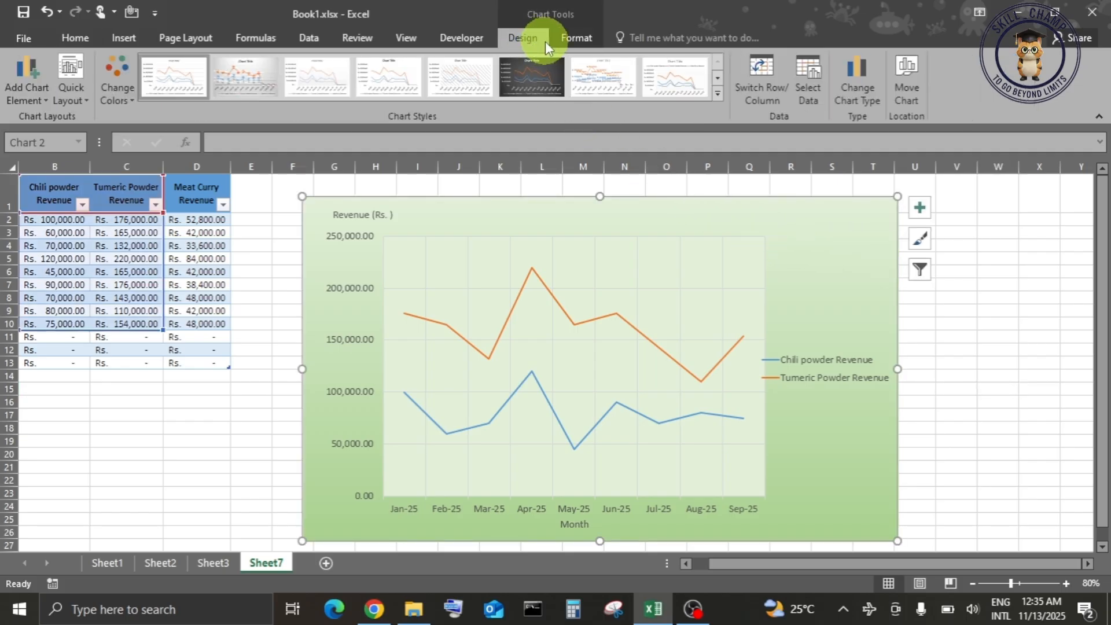
left_click(810, 83)
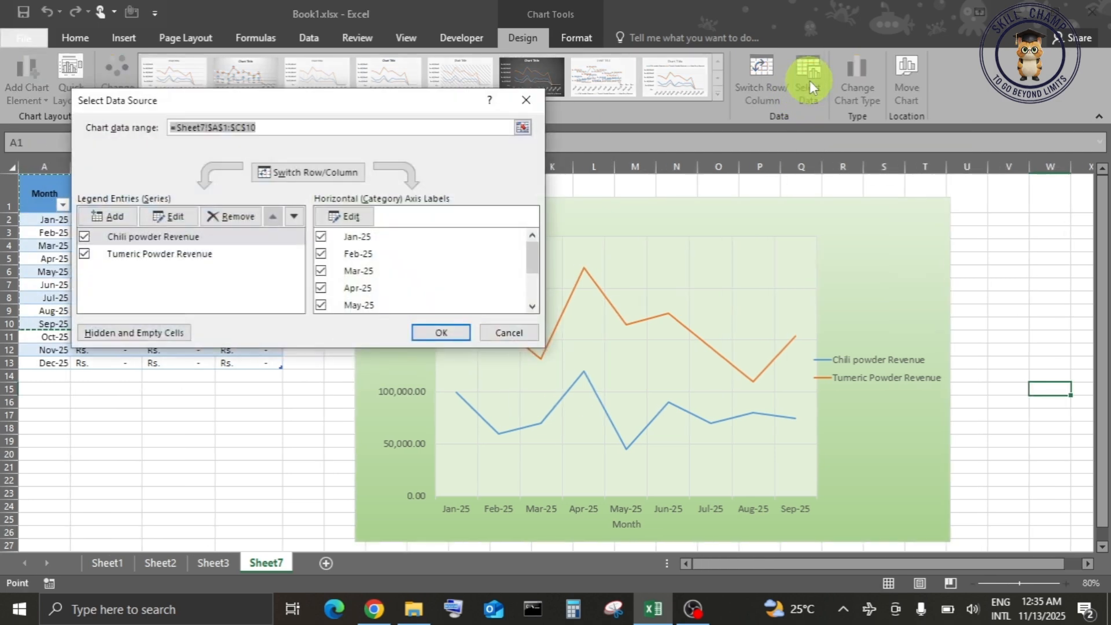
left_click_drag(422, 99, 668, 109)
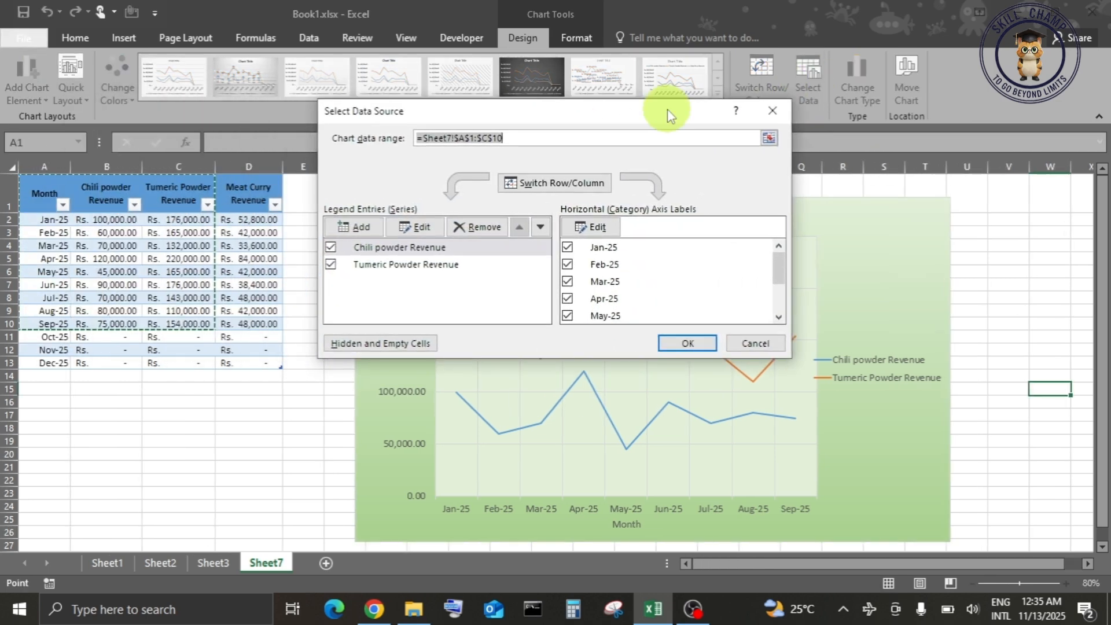
left_click(768, 138)
left_click_drag(64, 202, 134, 323)
left_click(776, 139)
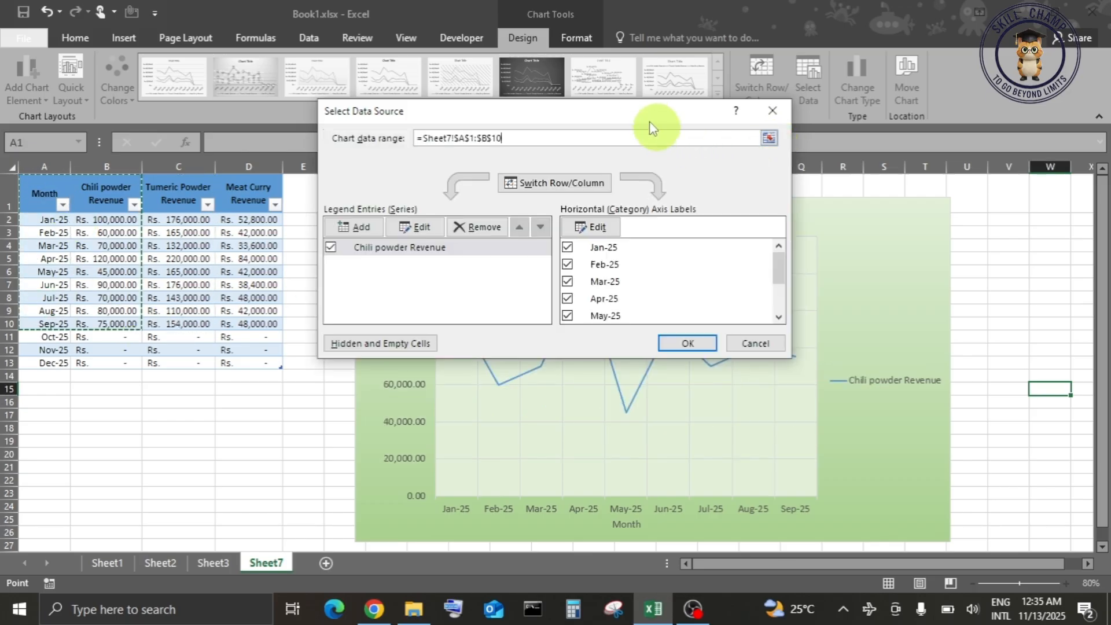
left_click_drag(649, 120, 899, 55)
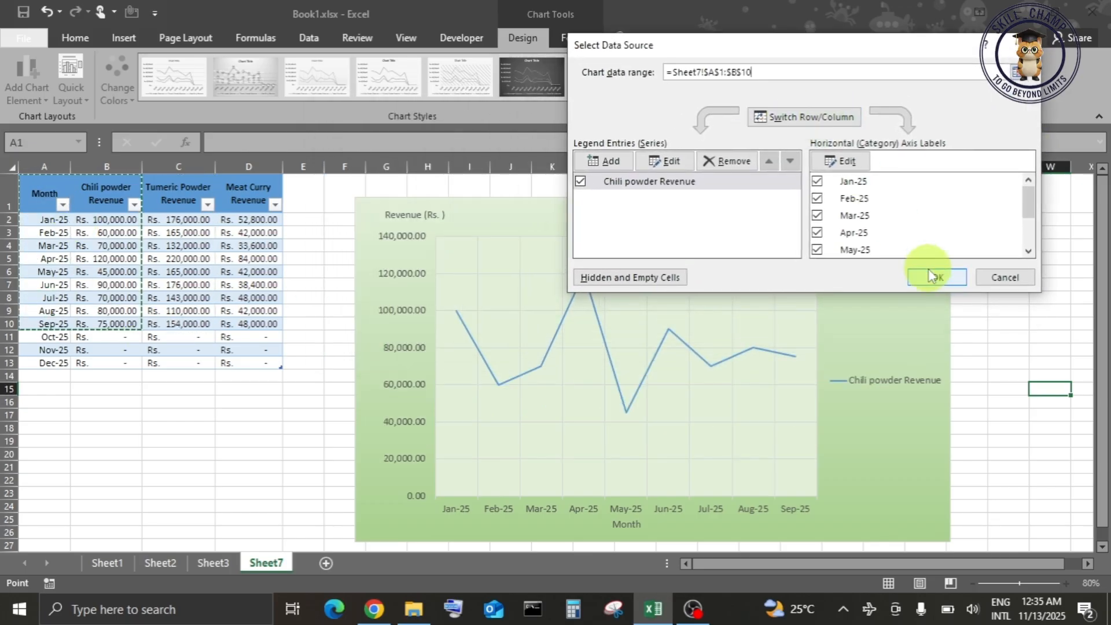
left_click(1002, 277)
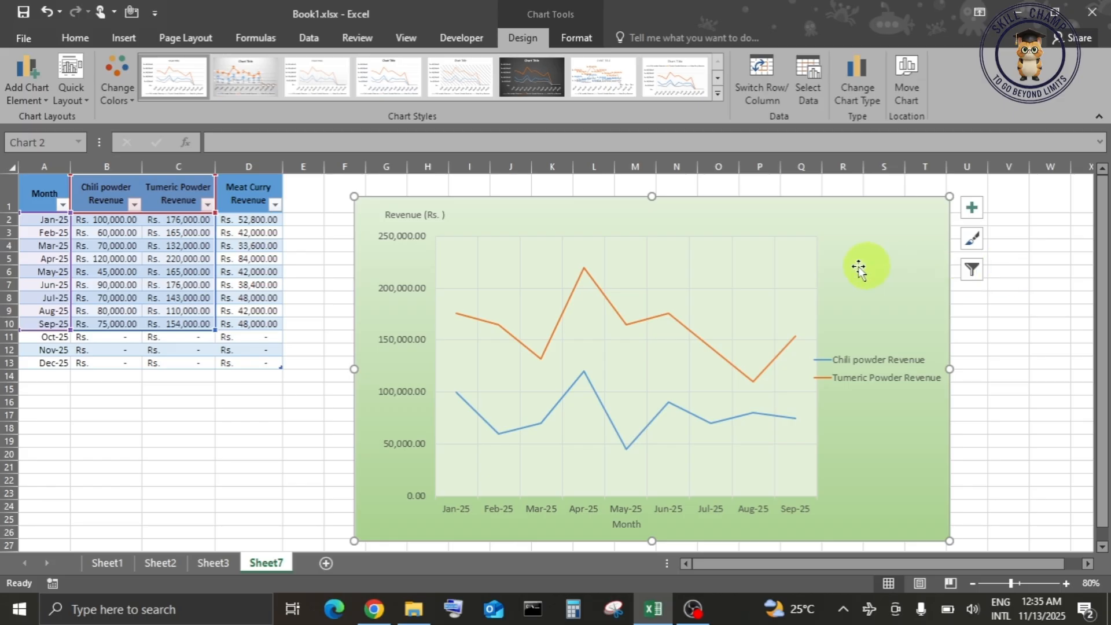
Change the line chart to the recommended clustered column chart.
left_click(865, 100)
left_click(373, 92)
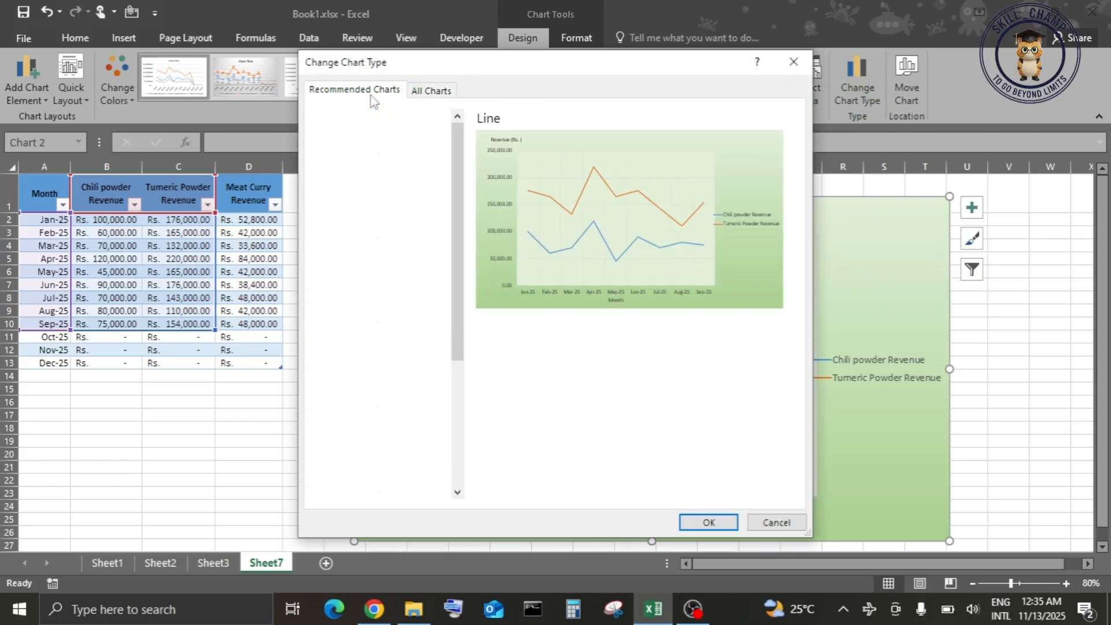
left_click(383, 218)
left_click(708, 522)
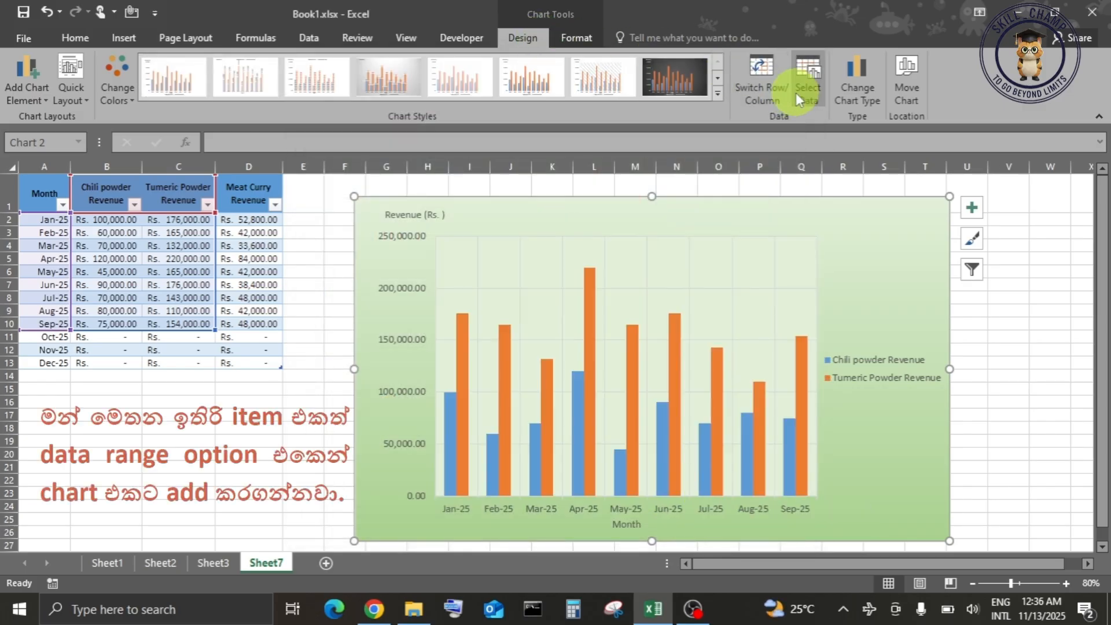
Set the chart's data range to A1:D10 of Sheet7 and switch its rows and columns.
left_click(797, 92)
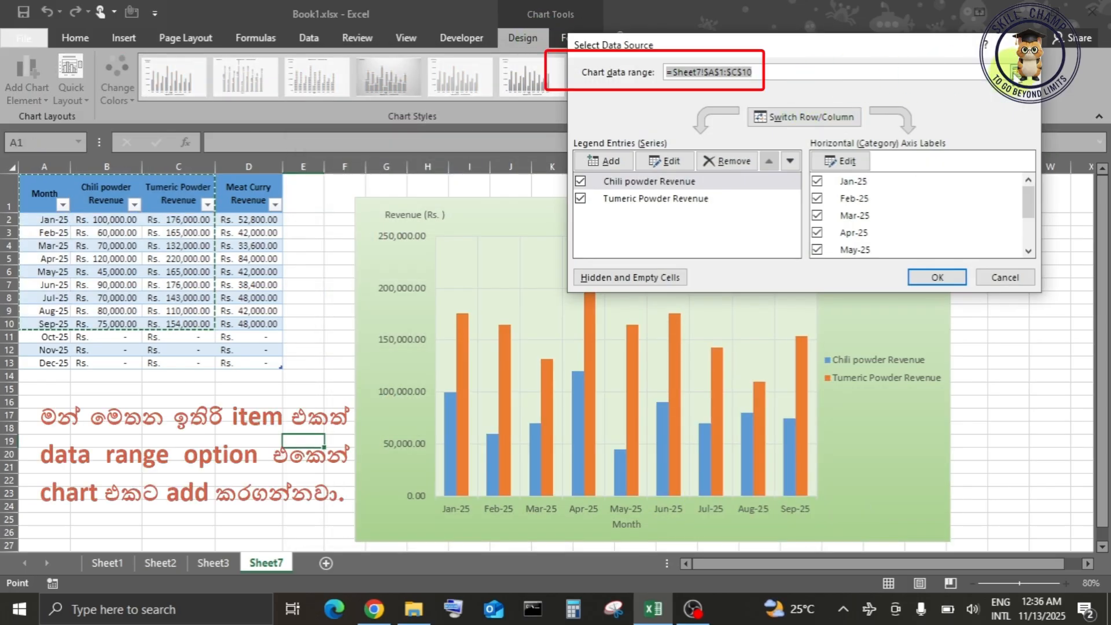
left_click(1017, 72)
left_click(49, 193)
left_click_drag(50, 192, 275, 322)
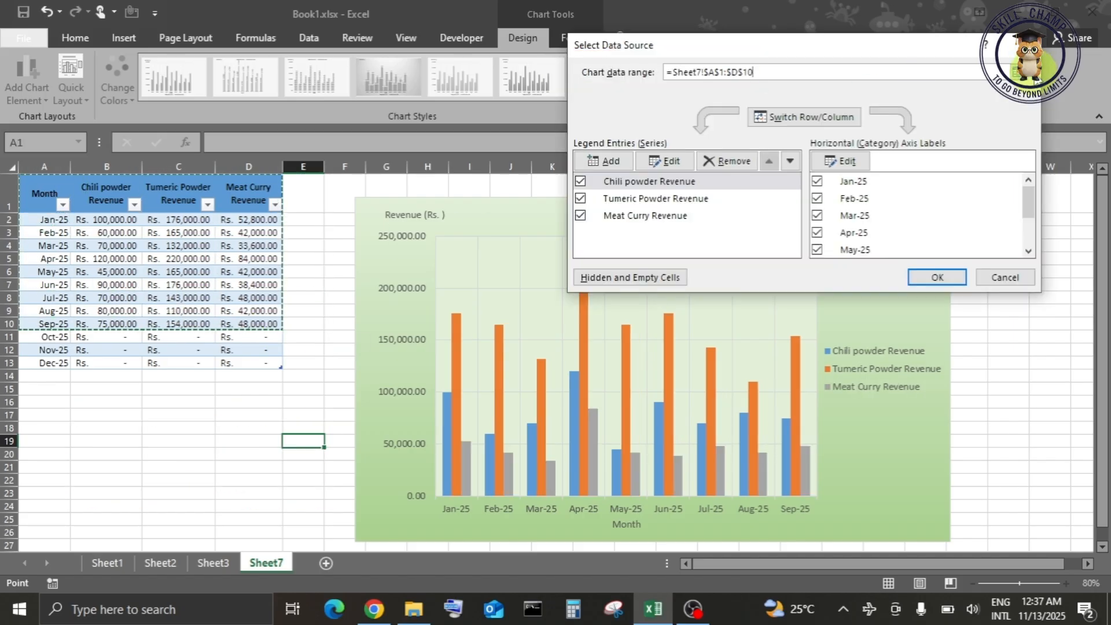
left_click(801, 117)
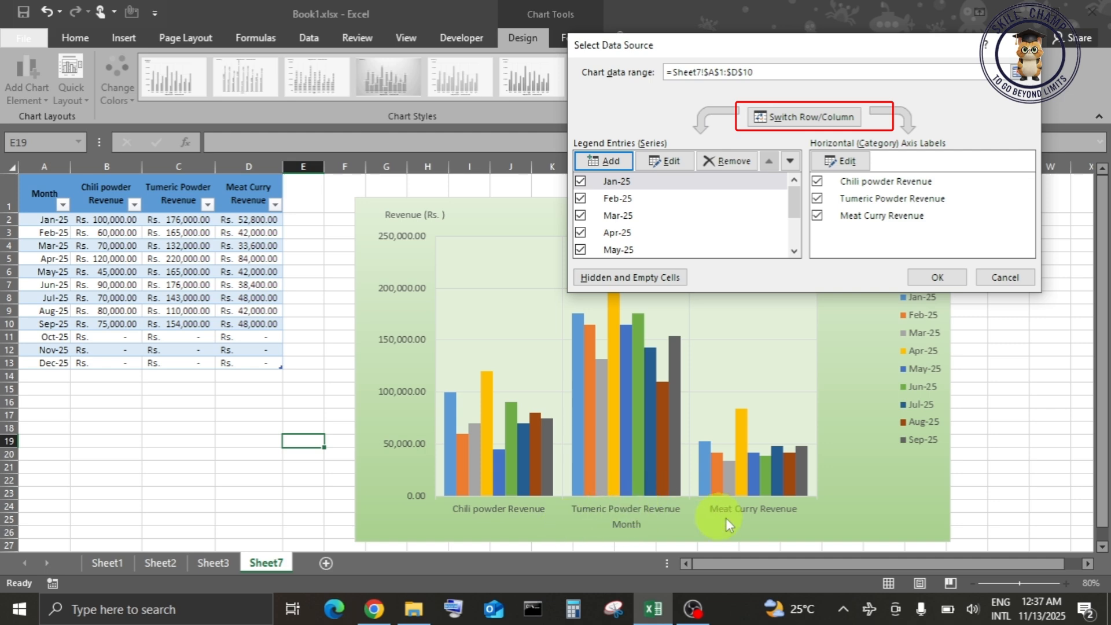
left_click(936, 278)
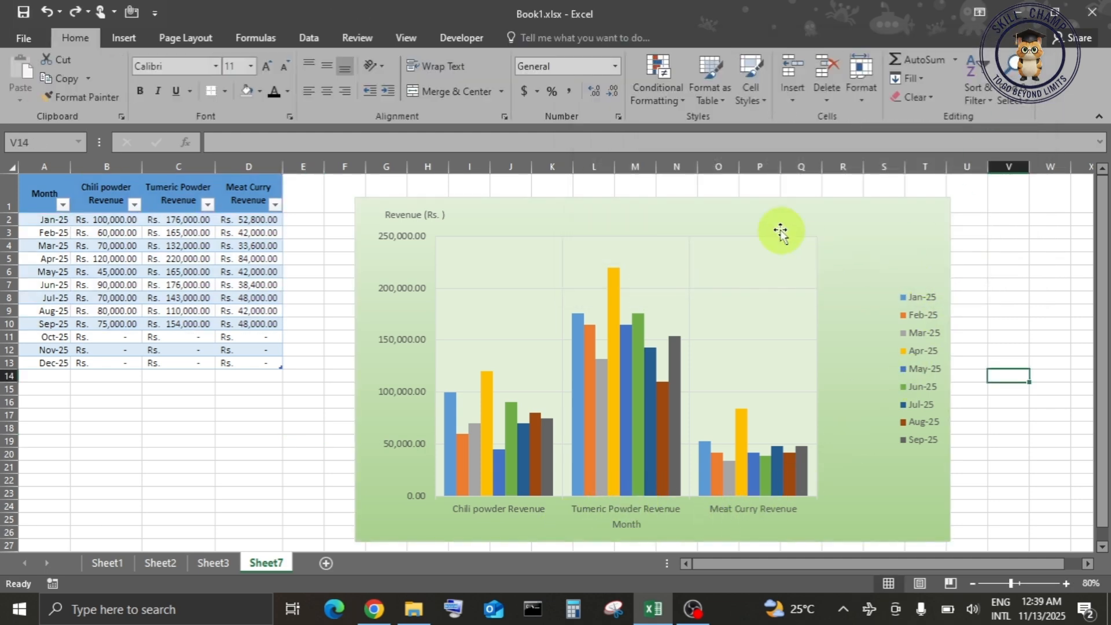
Switch the column chart's rows and columns back to plot the products as series by month.
left_click(756, 213)
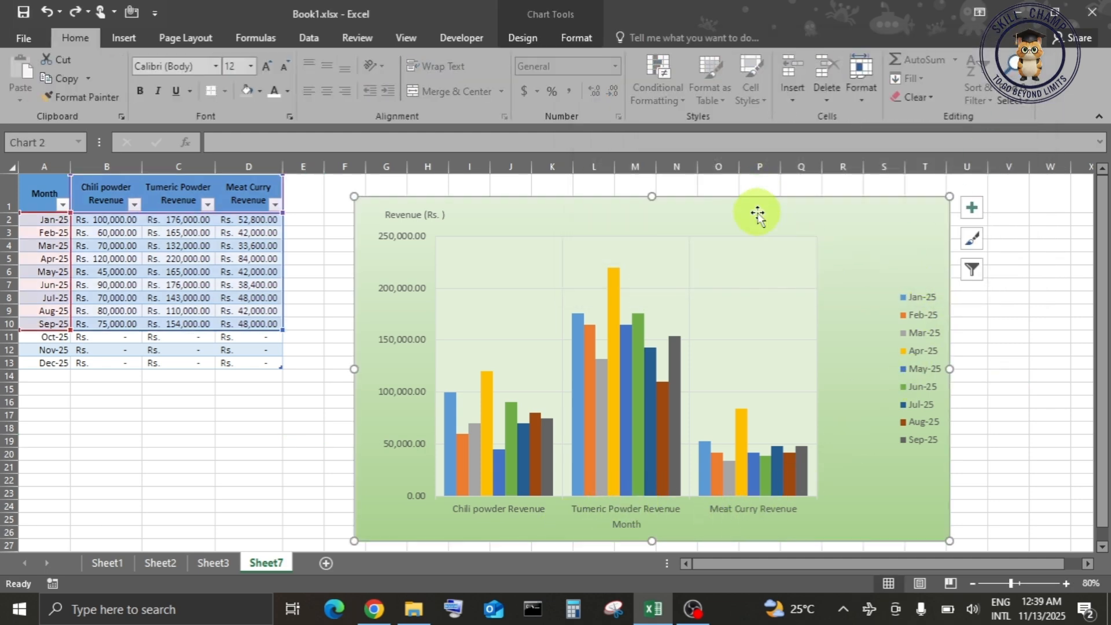
left_click(528, 38)
left_click(760, 80)
Widen the chart and its plot area to the right and extend the chart's top edge slightly upward.
left_click(814, 267)
left_click_drag(817, 366, 910, 276)
left_click(891, 371)
left_click_drag(909, 396, 1039, 369)
left_click(991, 384)
left_click(943, 436)
left_click(984, 339)
left_click(885, 293)
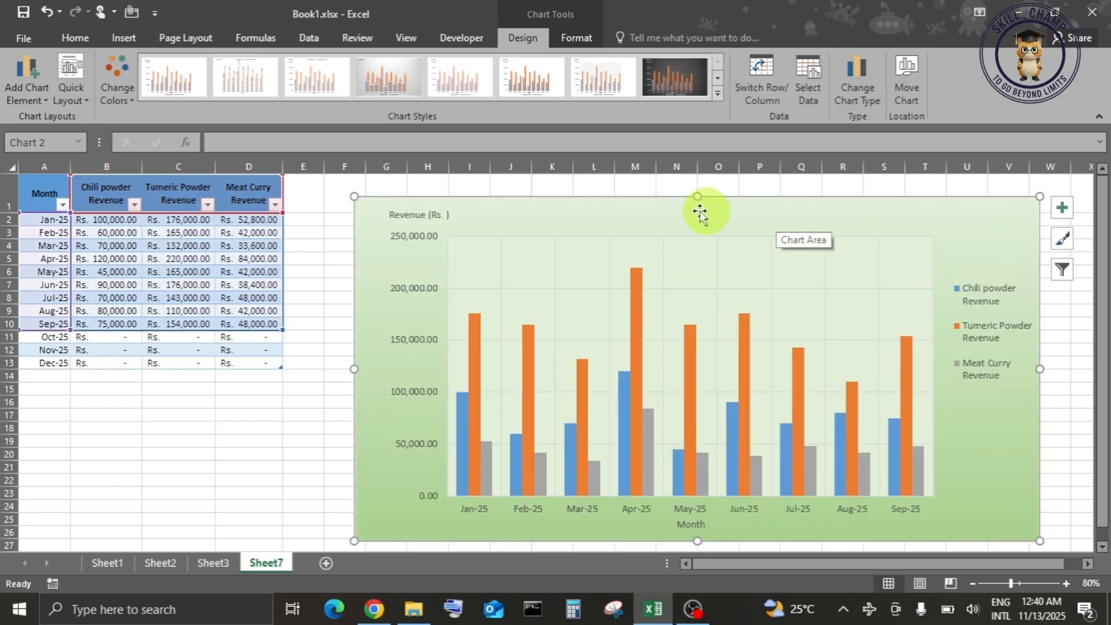
left_click_drag(698, 196, 702, 185)
Format the "Revenue (Rs. )" and "Month" axis titles in bold at font size 14.
left_click(434, 212)
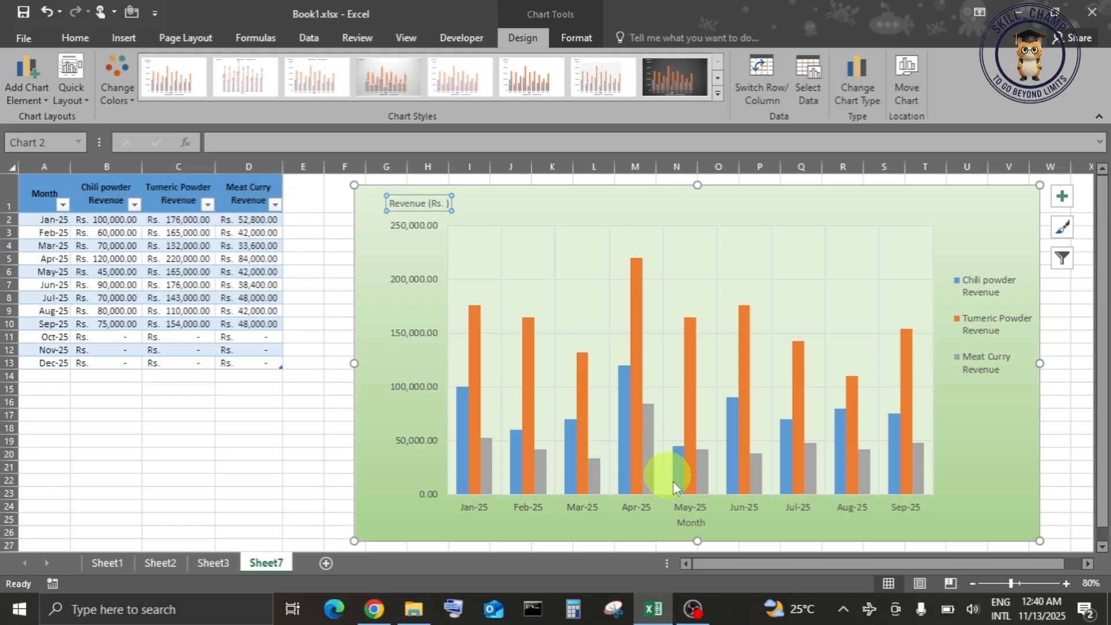
left_click(687, 509)
left_click(690, 522)
left_click(76, 37)
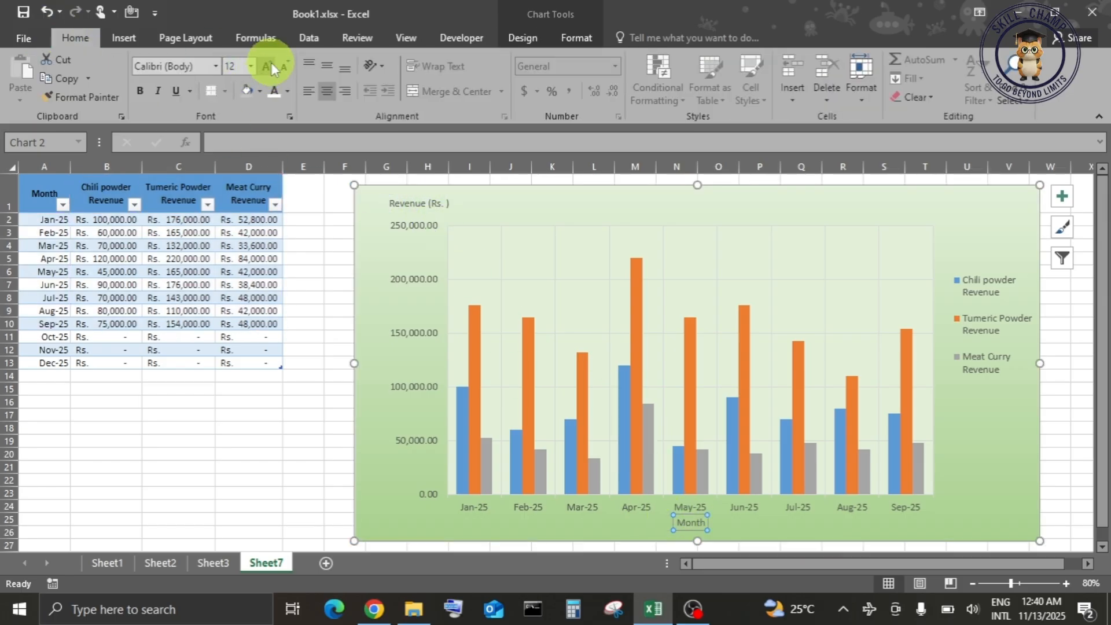
left_click(267, 65)
left_click(424, 204)
left_click(266, 66)
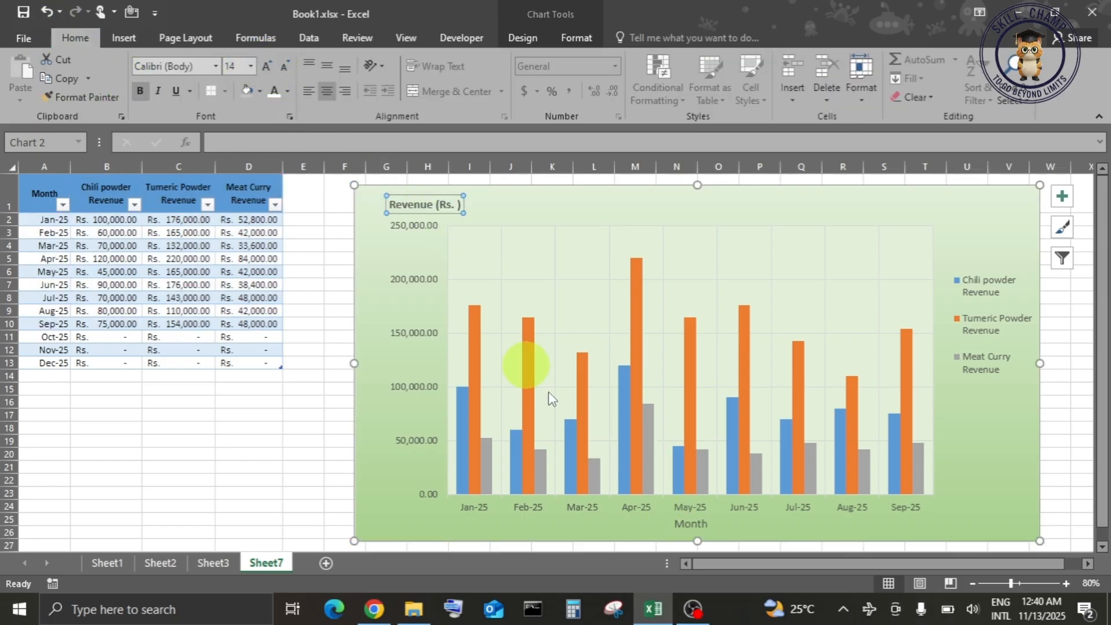
left_click(690, 523)
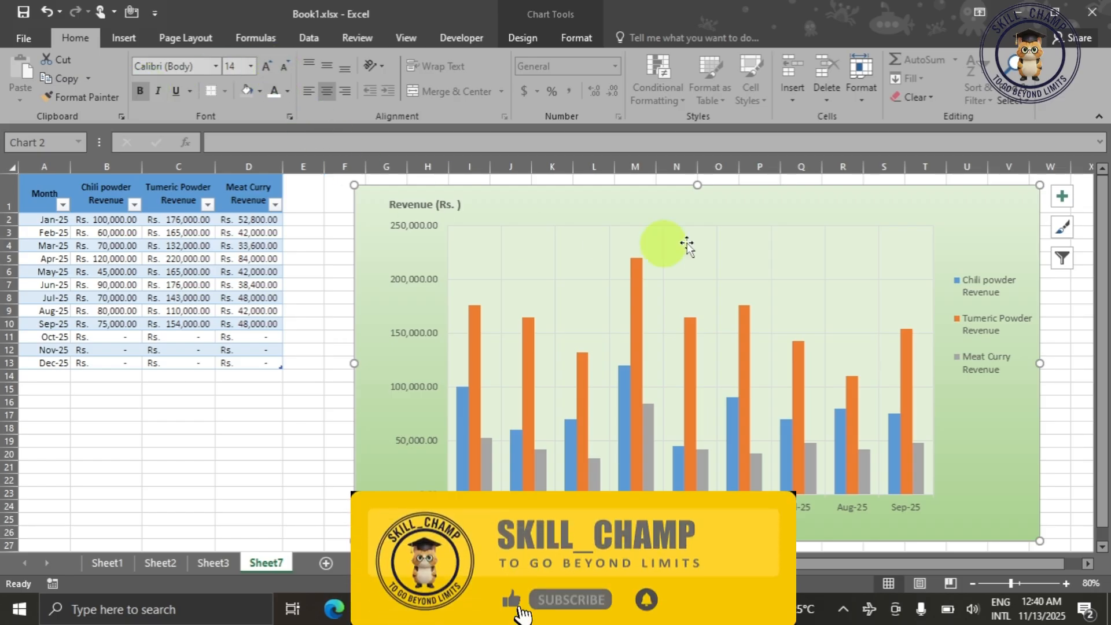
Add a chart title reading "Monthly Revenue chart" and select it.
left_click(1061, 196)
left_click(236, 243)
left_click_drag(720, 195, 679, 195)
type("Month")
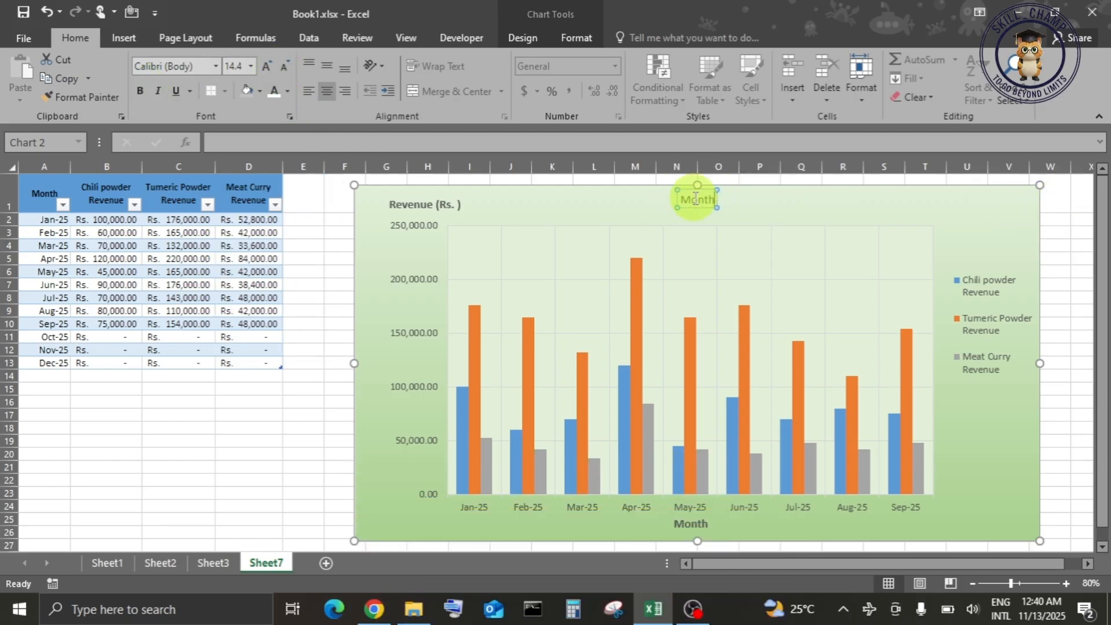
type("ly Revenue c")
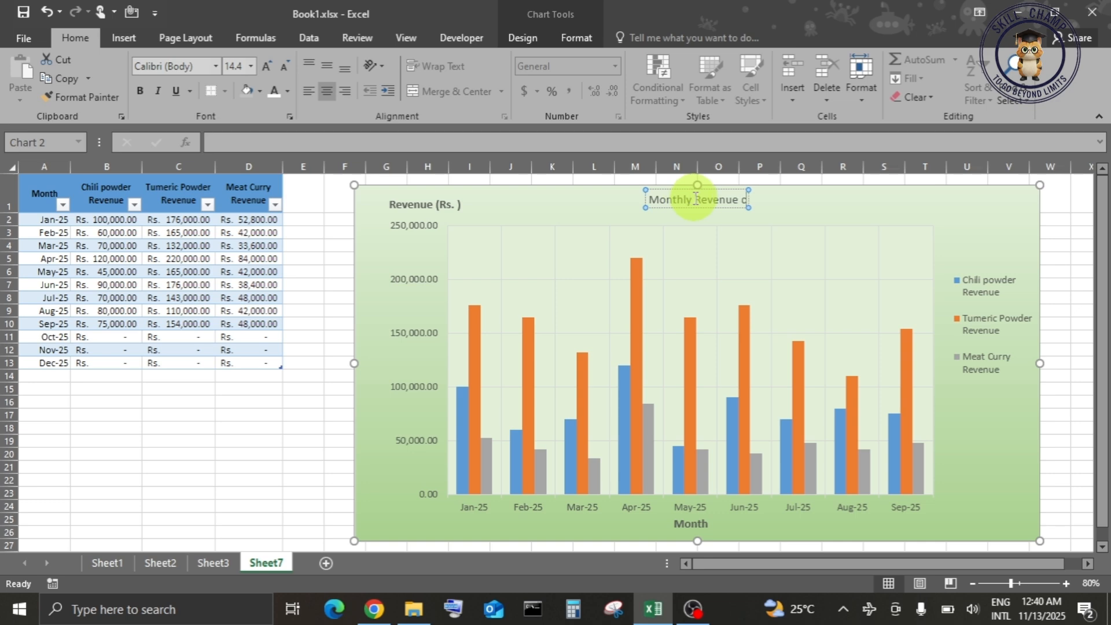
type("hart")
left_click(1051, 230)
left_click(714, 197)
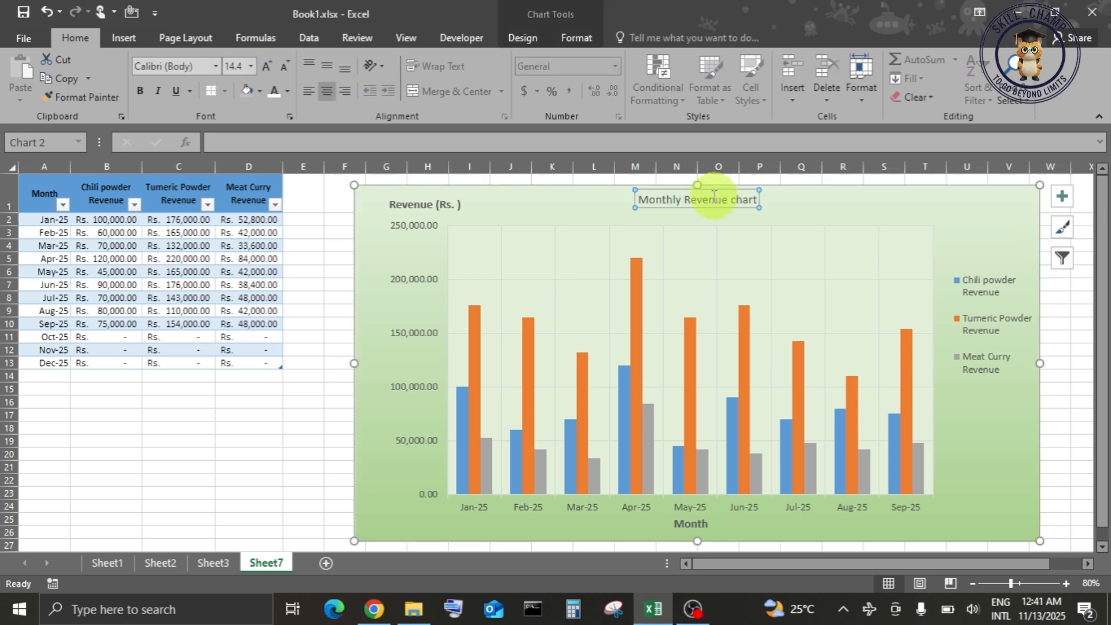
Enlarge the "Monthly Revenue chart" title by two font sizes and apply the dark gray patterned WordArt style to it.
left_click(263, 65)
left_click(263, 65)
left_click(519, 36)
left_click(570, 38)
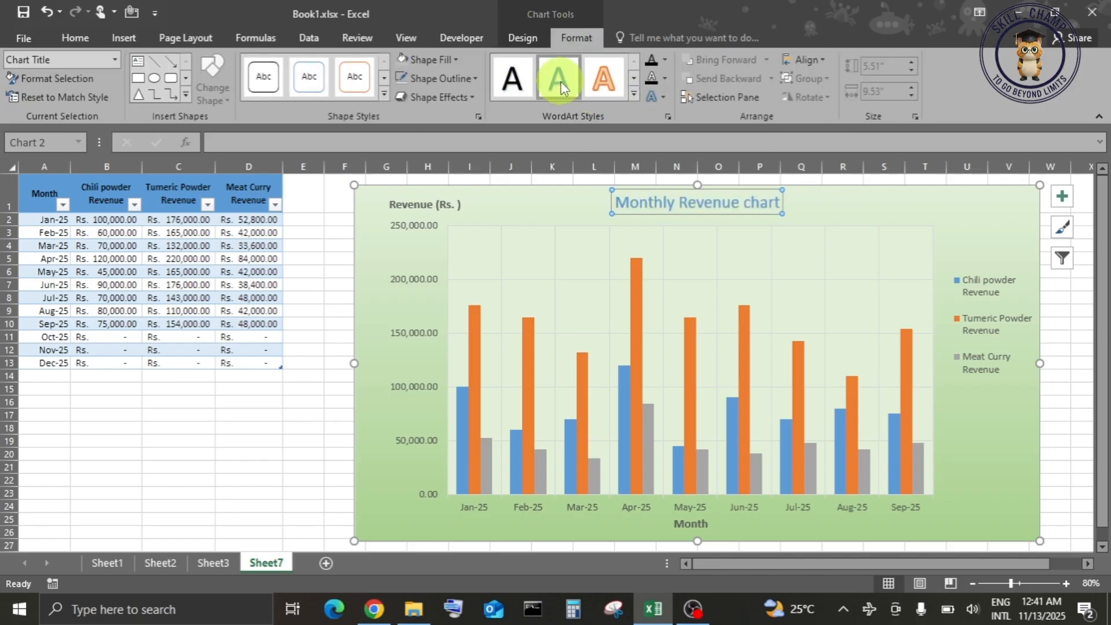
left_click(633, 95)
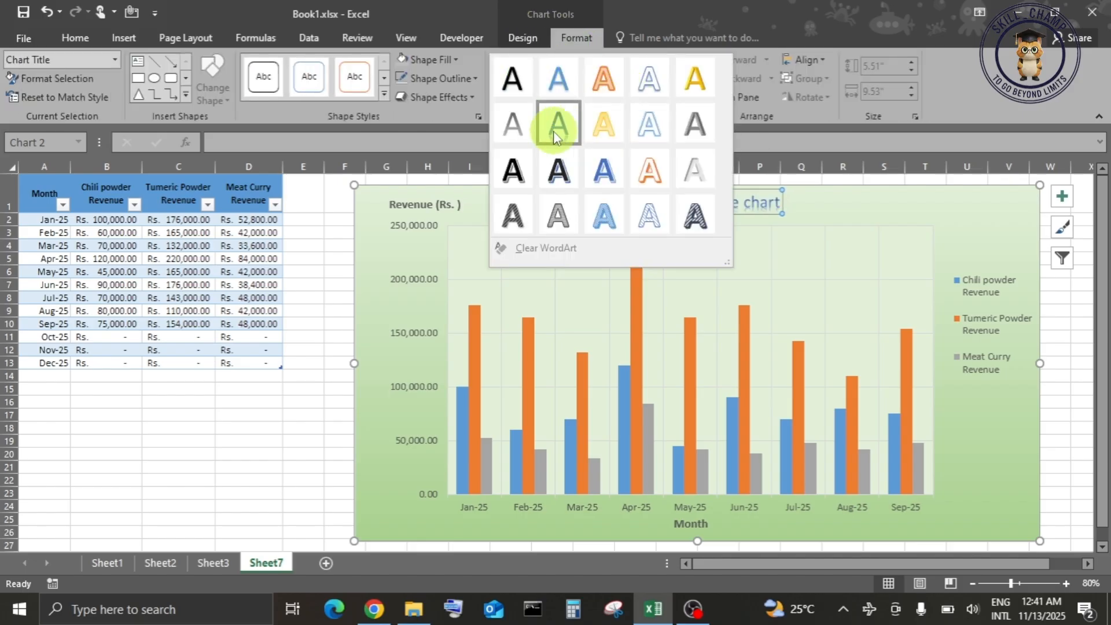
left_click(513, 215)
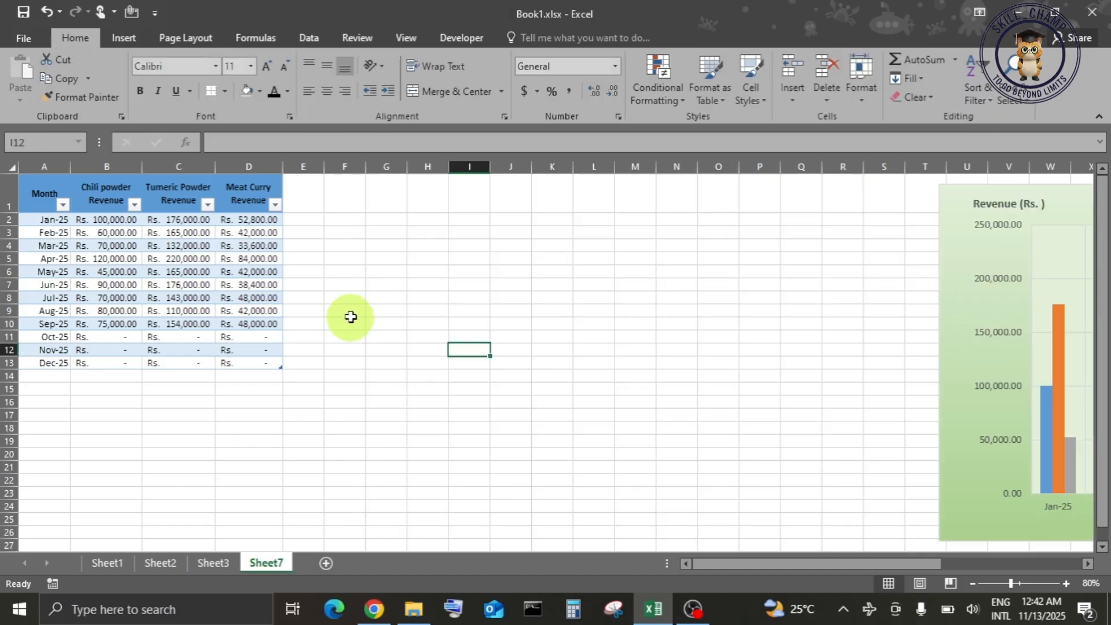
Insert a 2-D pie chart from the Month and Chili powder Revenue data for Jan-25 to Sep-25 (A1:B10).
left_click(137, 38)
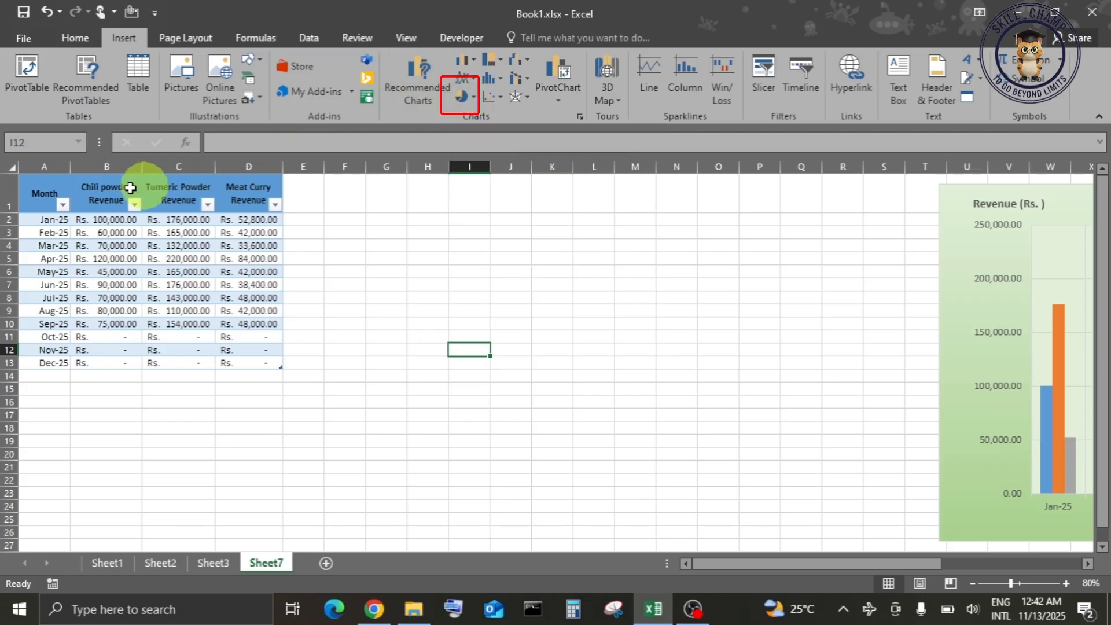
left_click_drag(36, 190, 97, 320)
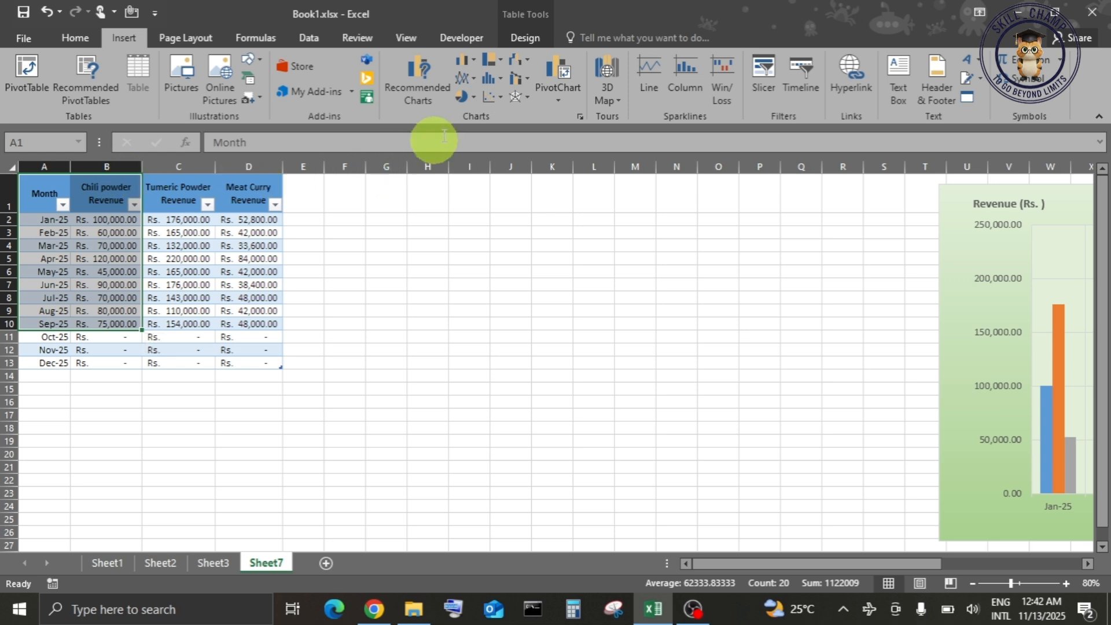
left_click(462, 97)
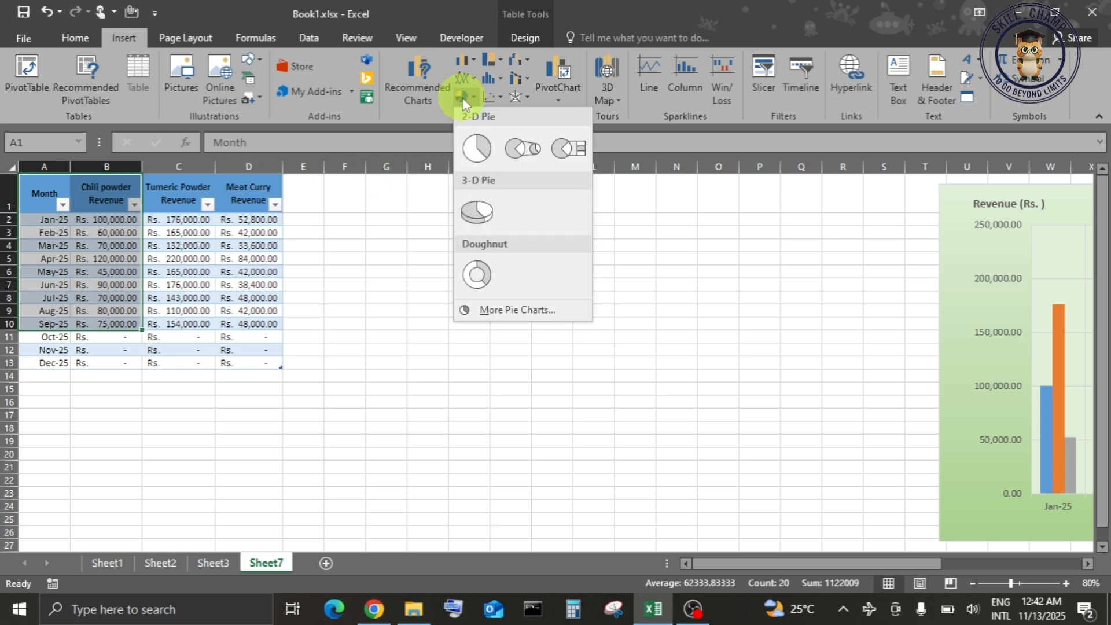
left_click(472, 160)
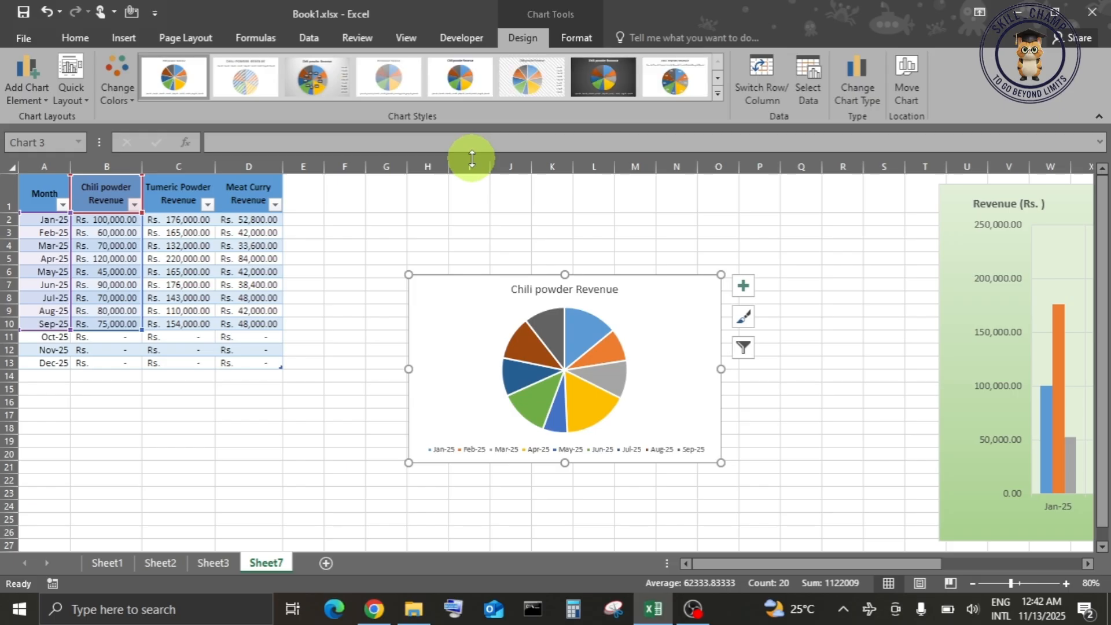
Enlarge the pie chart to span about columns F to Q and rows 1 to 24, and inspect the Jan-25 slice.
left_click_drag(409, 274, 326, 189)
left_click_drag(721, 463, 820, 519)
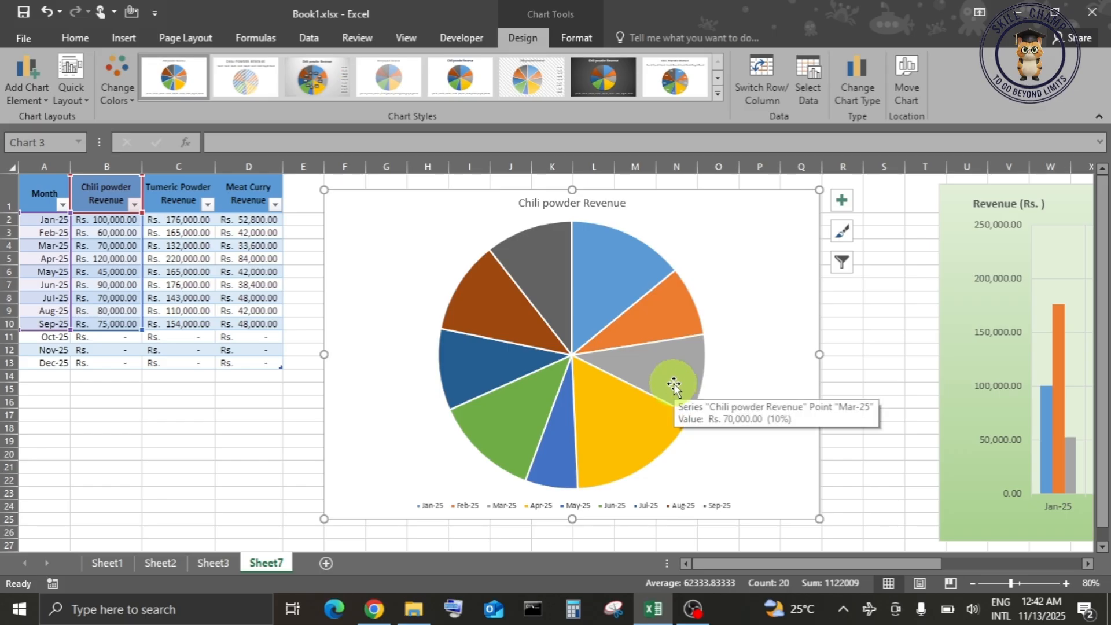
mouse_move(602, 283)
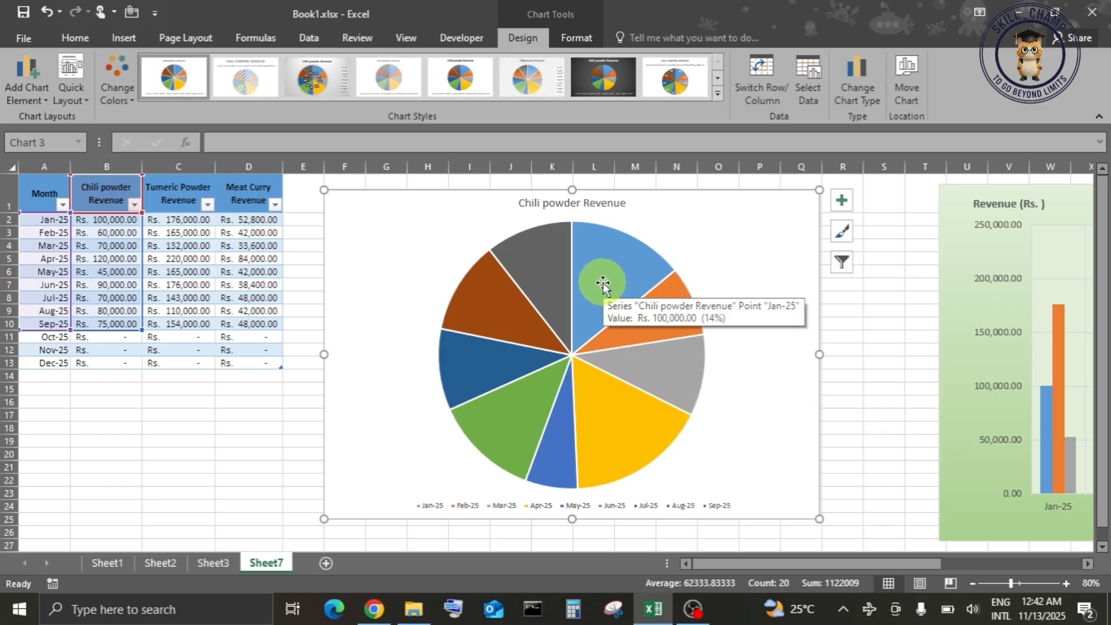
Add data labels to the pie slices showing both value and percentage.
left_click(841, 200)
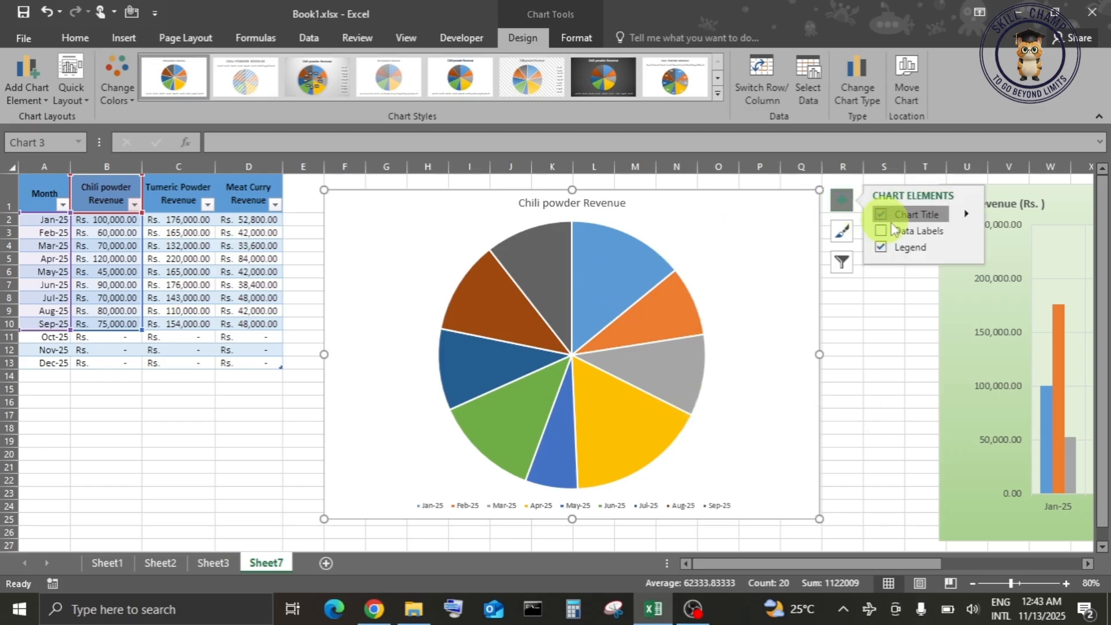
left_click(966, 229)
left_click(1014, 327)
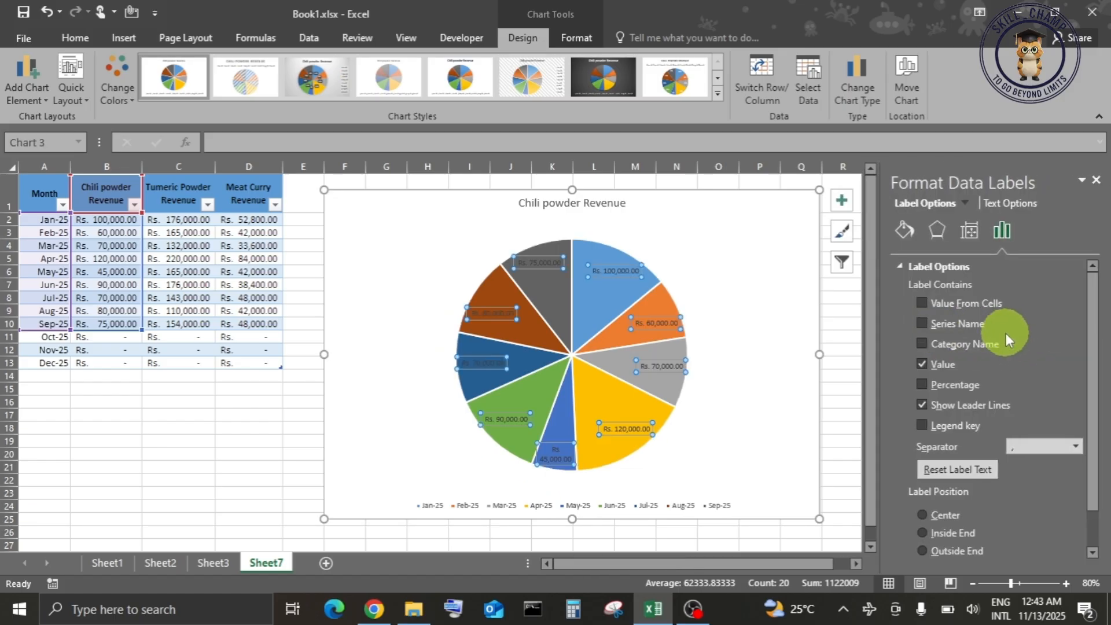
left_click(922, 384)
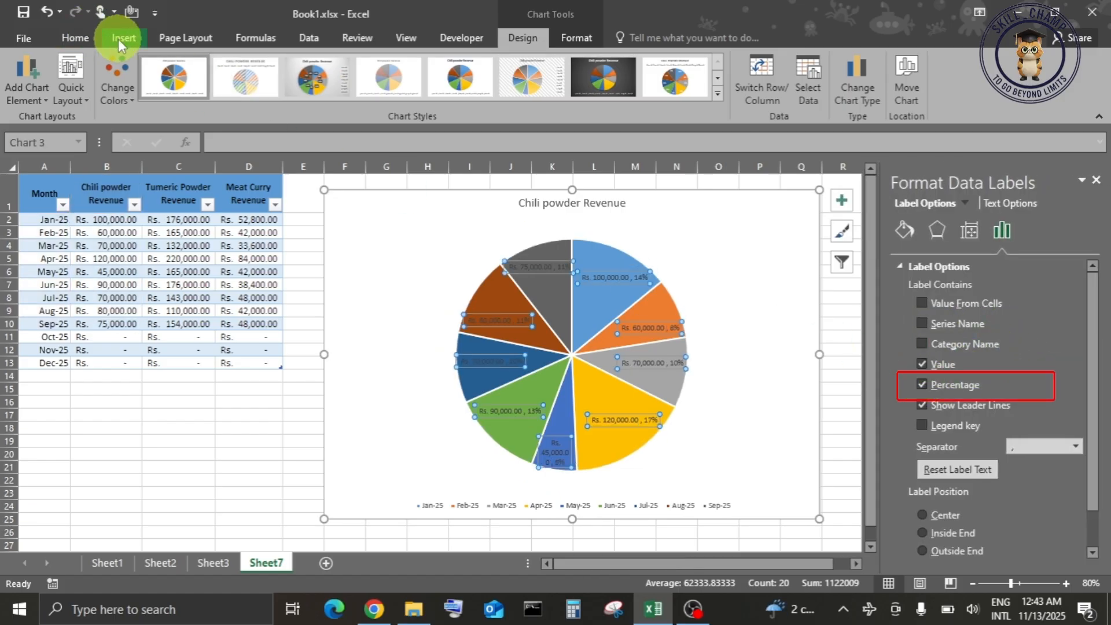
Format the pie's data labels in white at font size 11 and close the formatting pane.
left_click(98, 36)
left_click(273, 92)
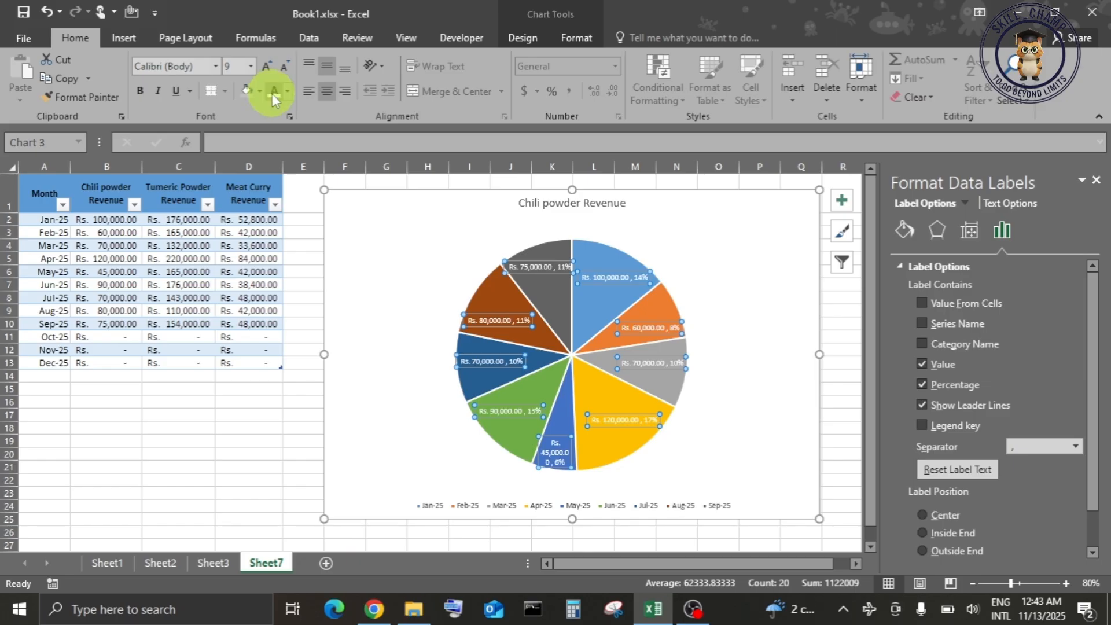
left_click(265, 68)
left_click(265, 67)
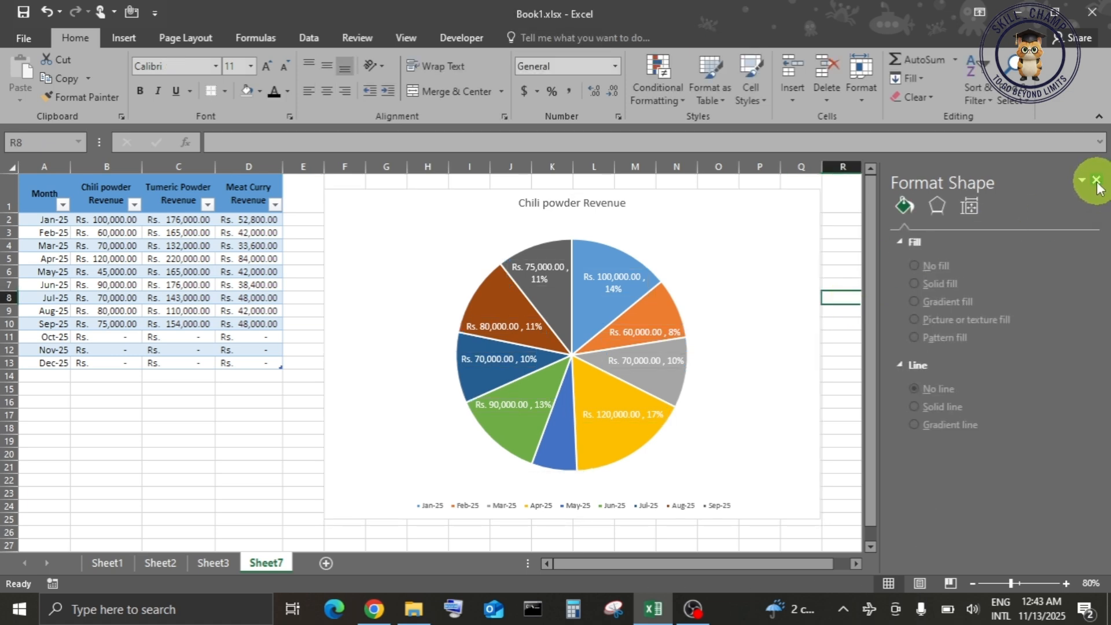
left_click(1095, 180)
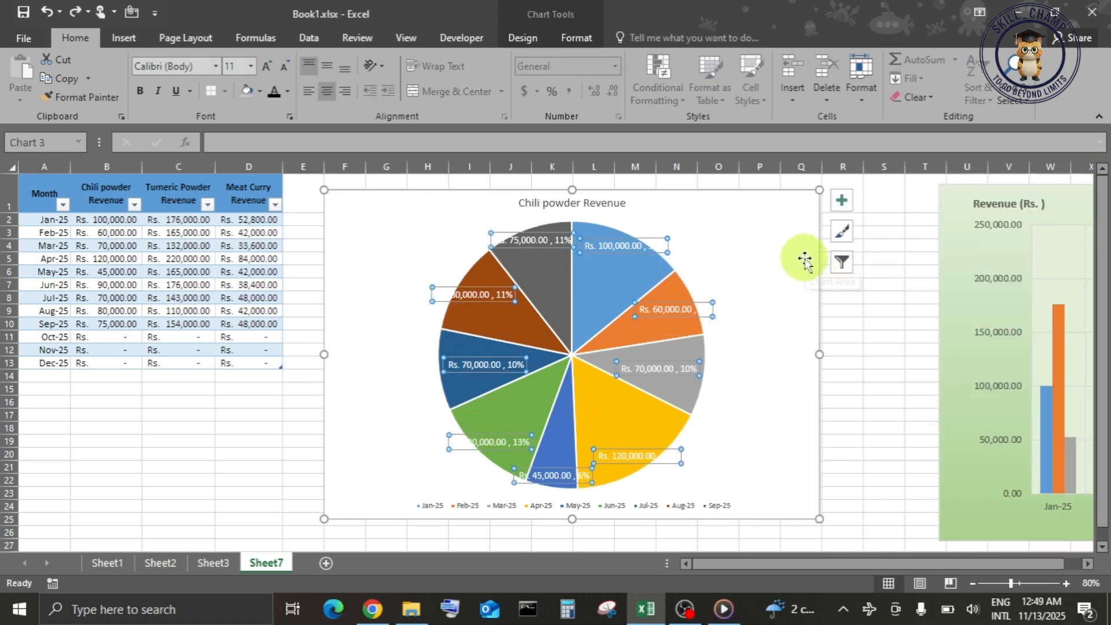
Apply the dark-background chart style to the pie chart and recolor its slices with the monochromatic orange palette.
left_click(805, 260)
left_click(535, 39)
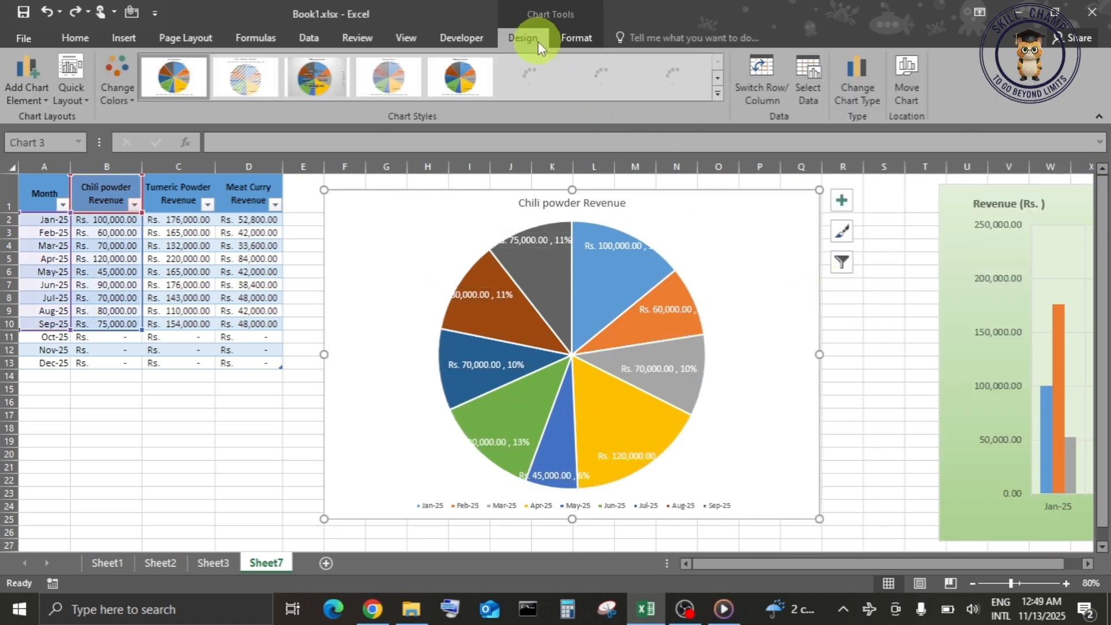
left_click(608, 72)
left_click(118, 87)
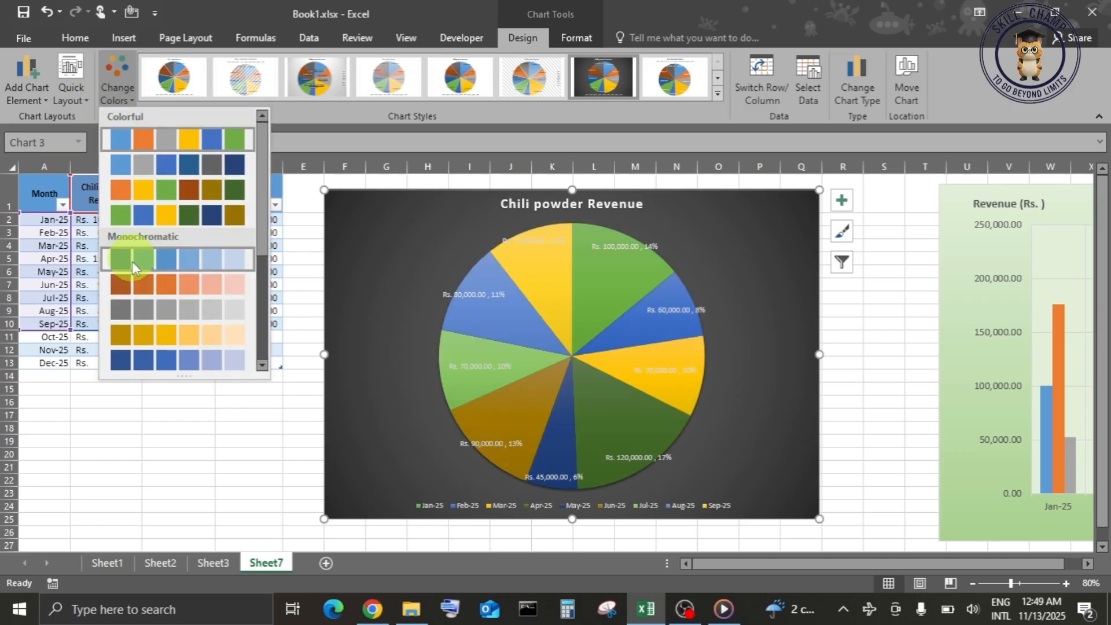
left_click(143, 275)
Select the restyled pie's data labels and increase their font size to 11.
left_click(431, 296)
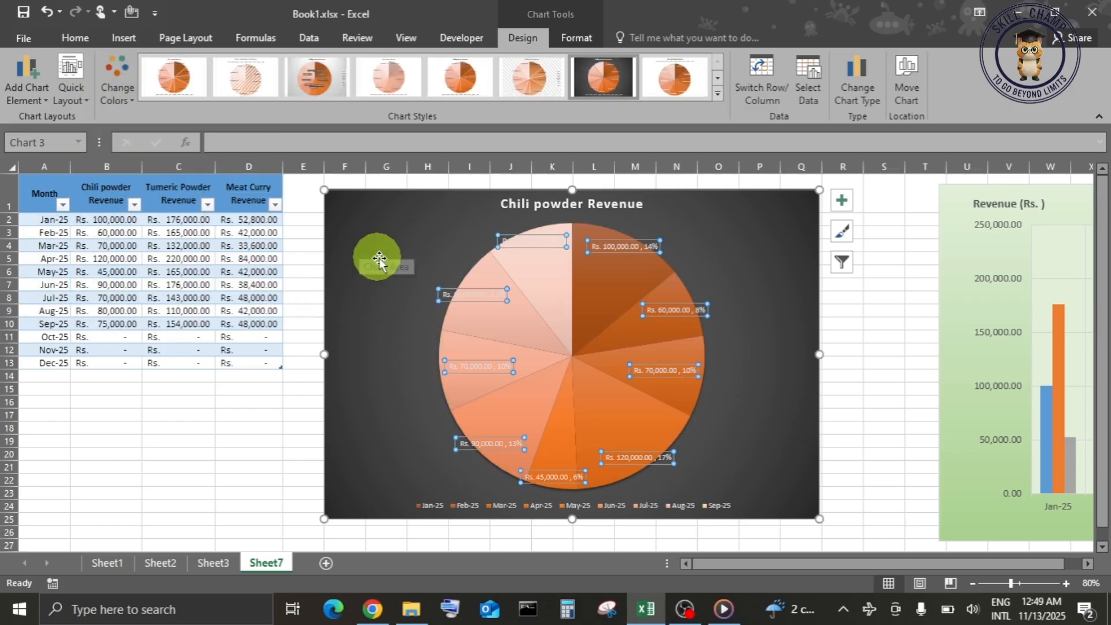
left_click(71, 38)
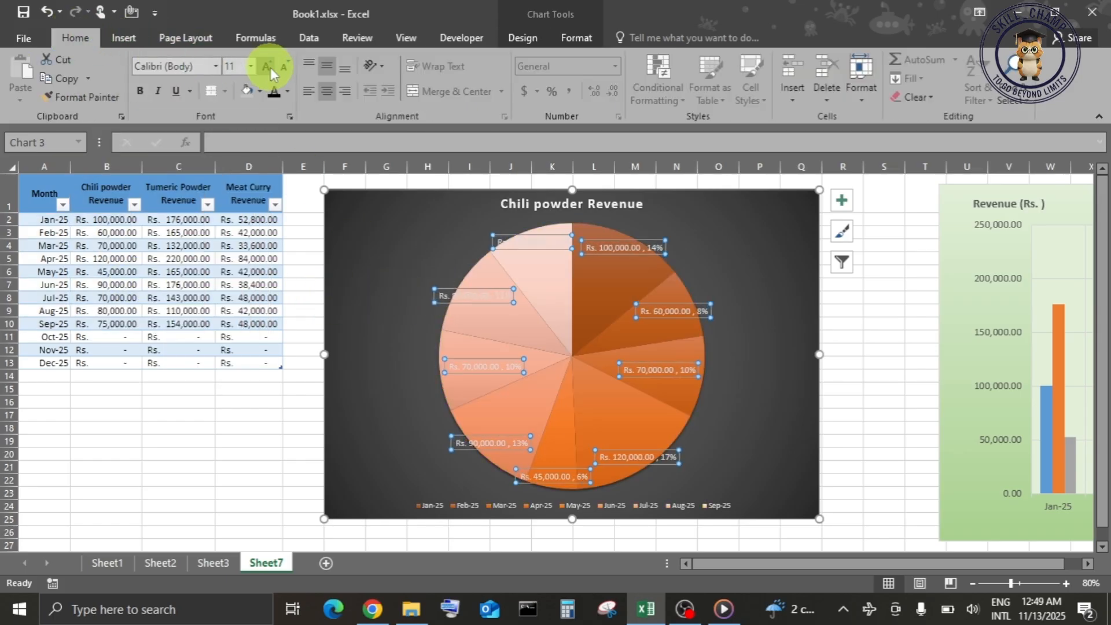